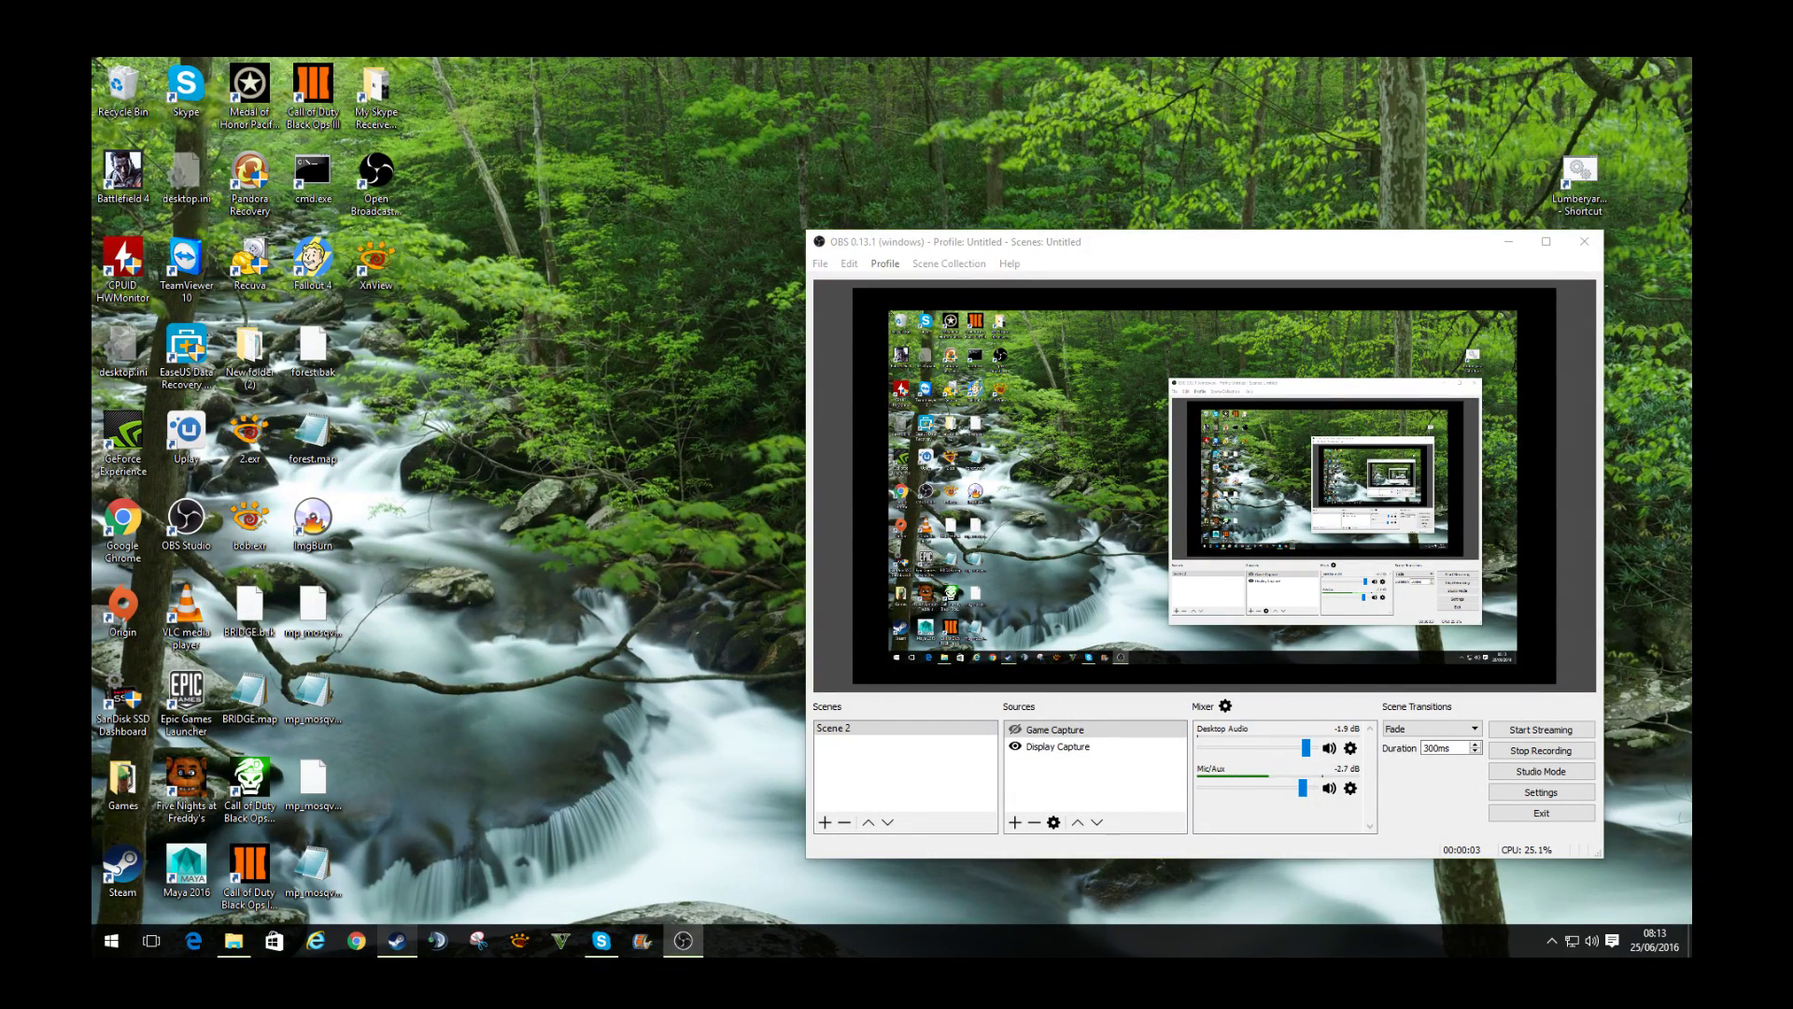
# Step: Launch the Call of Duty: Black Ops III Mod Tools from Steam
pyautogui.rightClick(396, 941)
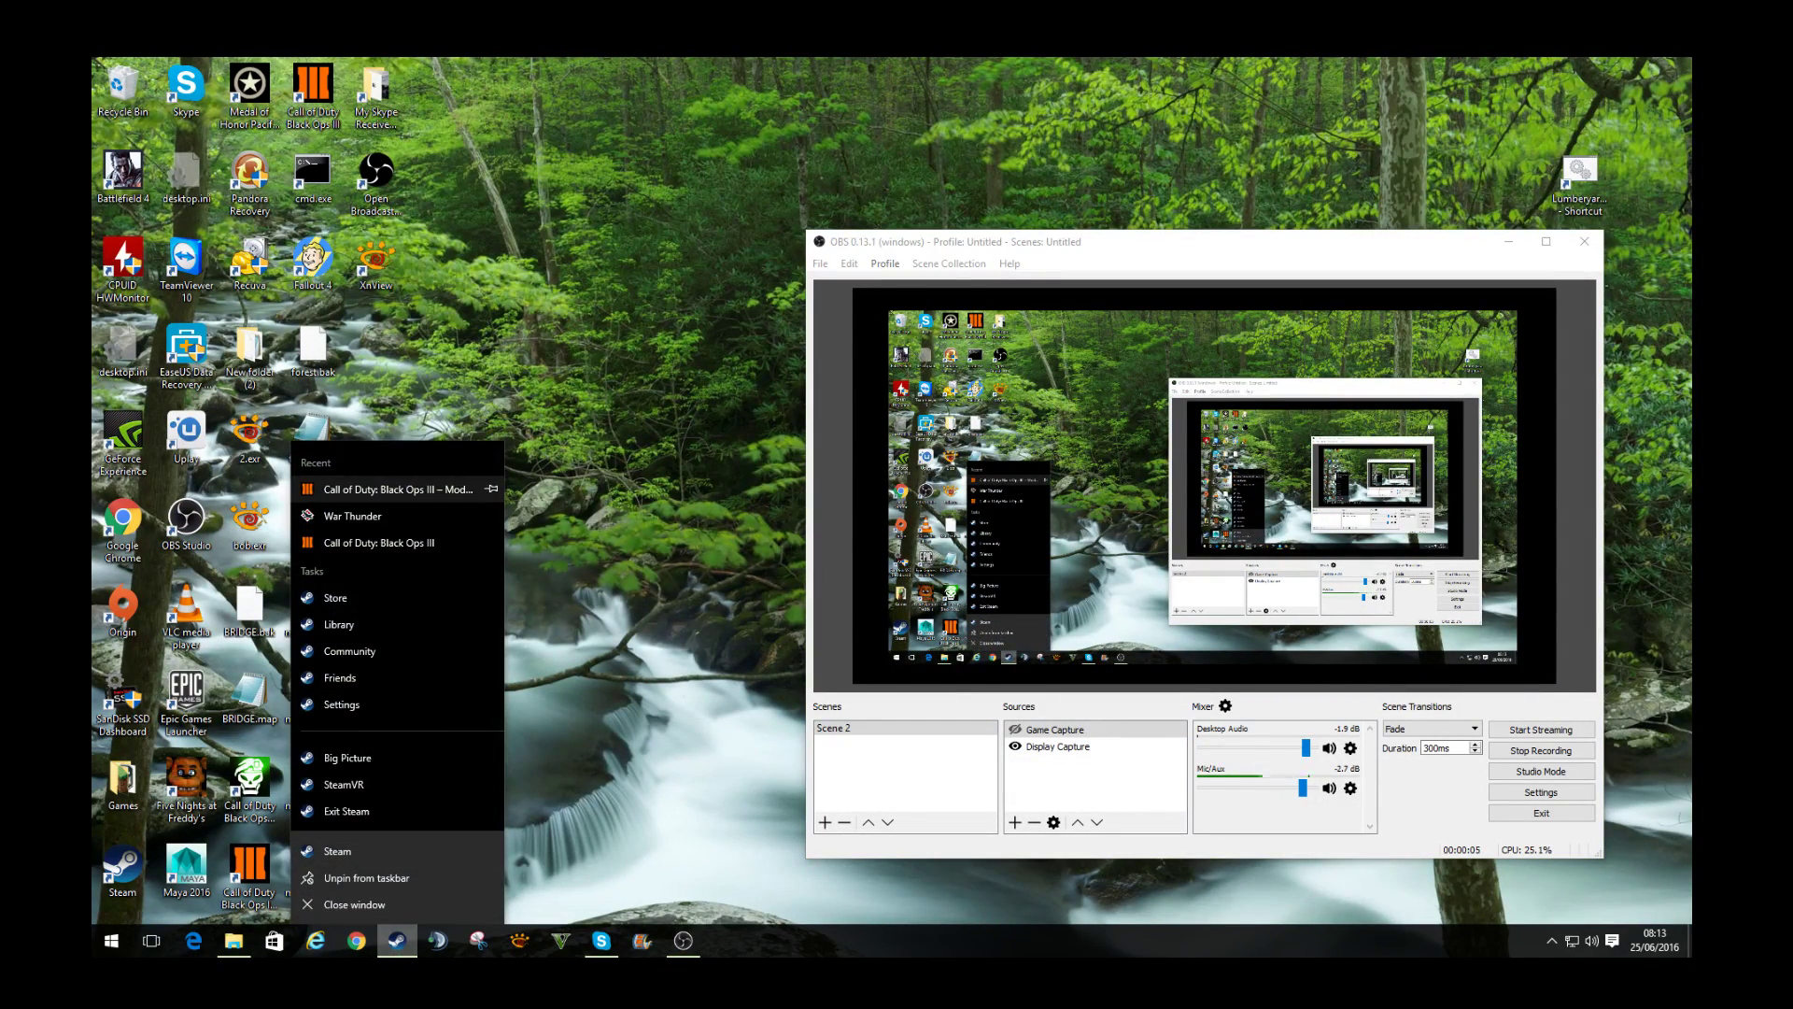
pyautogui.click(397, 489)
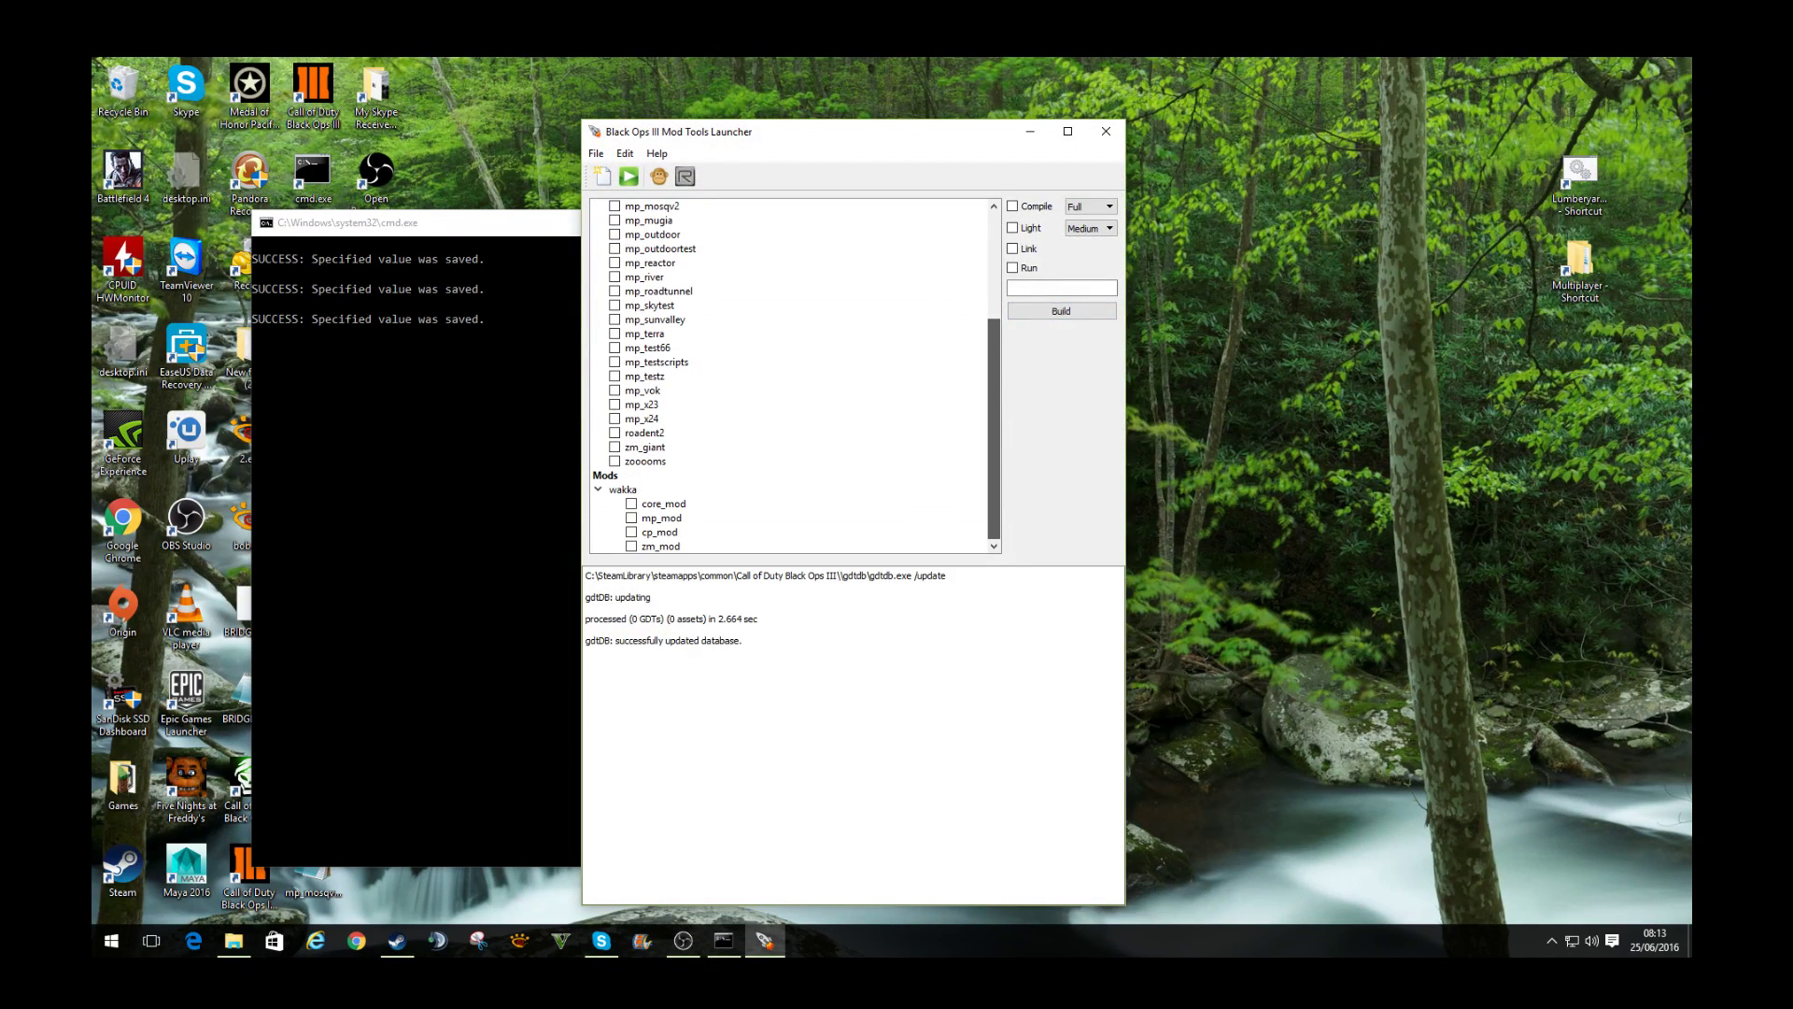
# Step: Create a new map named zm_test from the ZM Mod Level template
pyautogui.moveTo(994, 429); pyautogui.dragTo(994, 323)
pyautogui.click(602, 176)
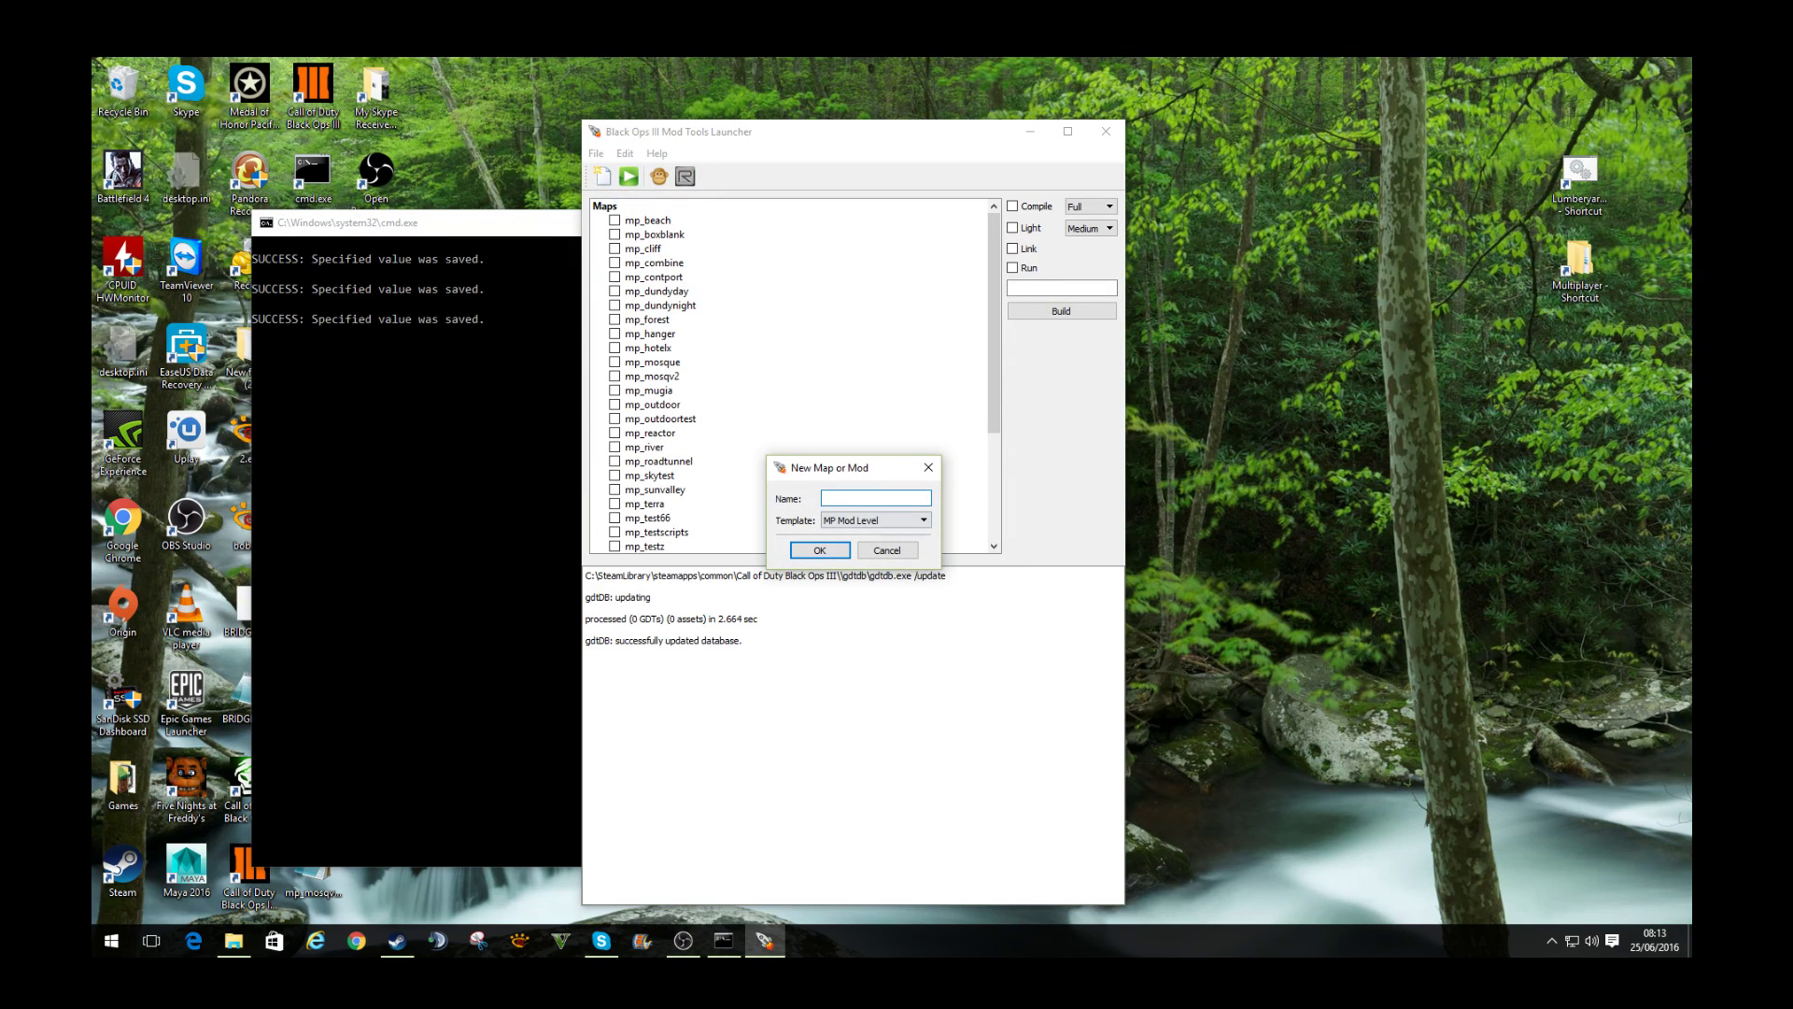
pyautogui.click(875, 519)
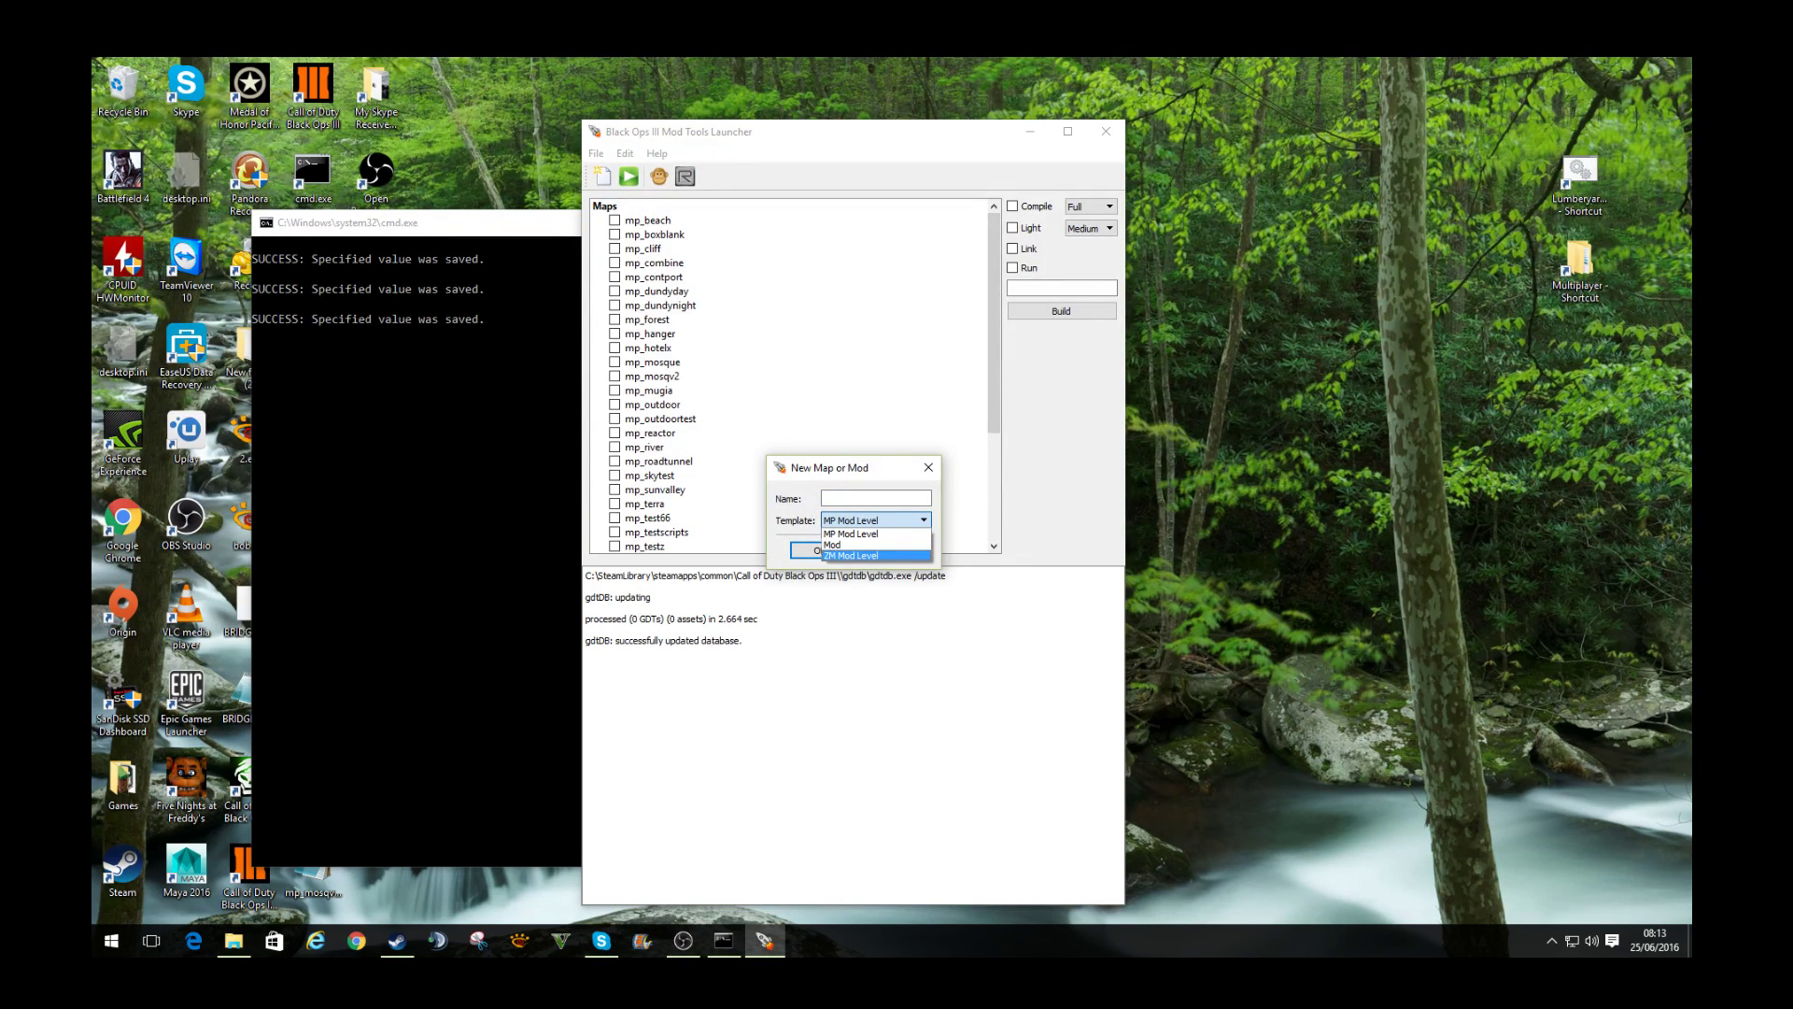
pyautogui.click(875, 555)
pyautogui.click(876, 498)
pyautogui.write('zm')
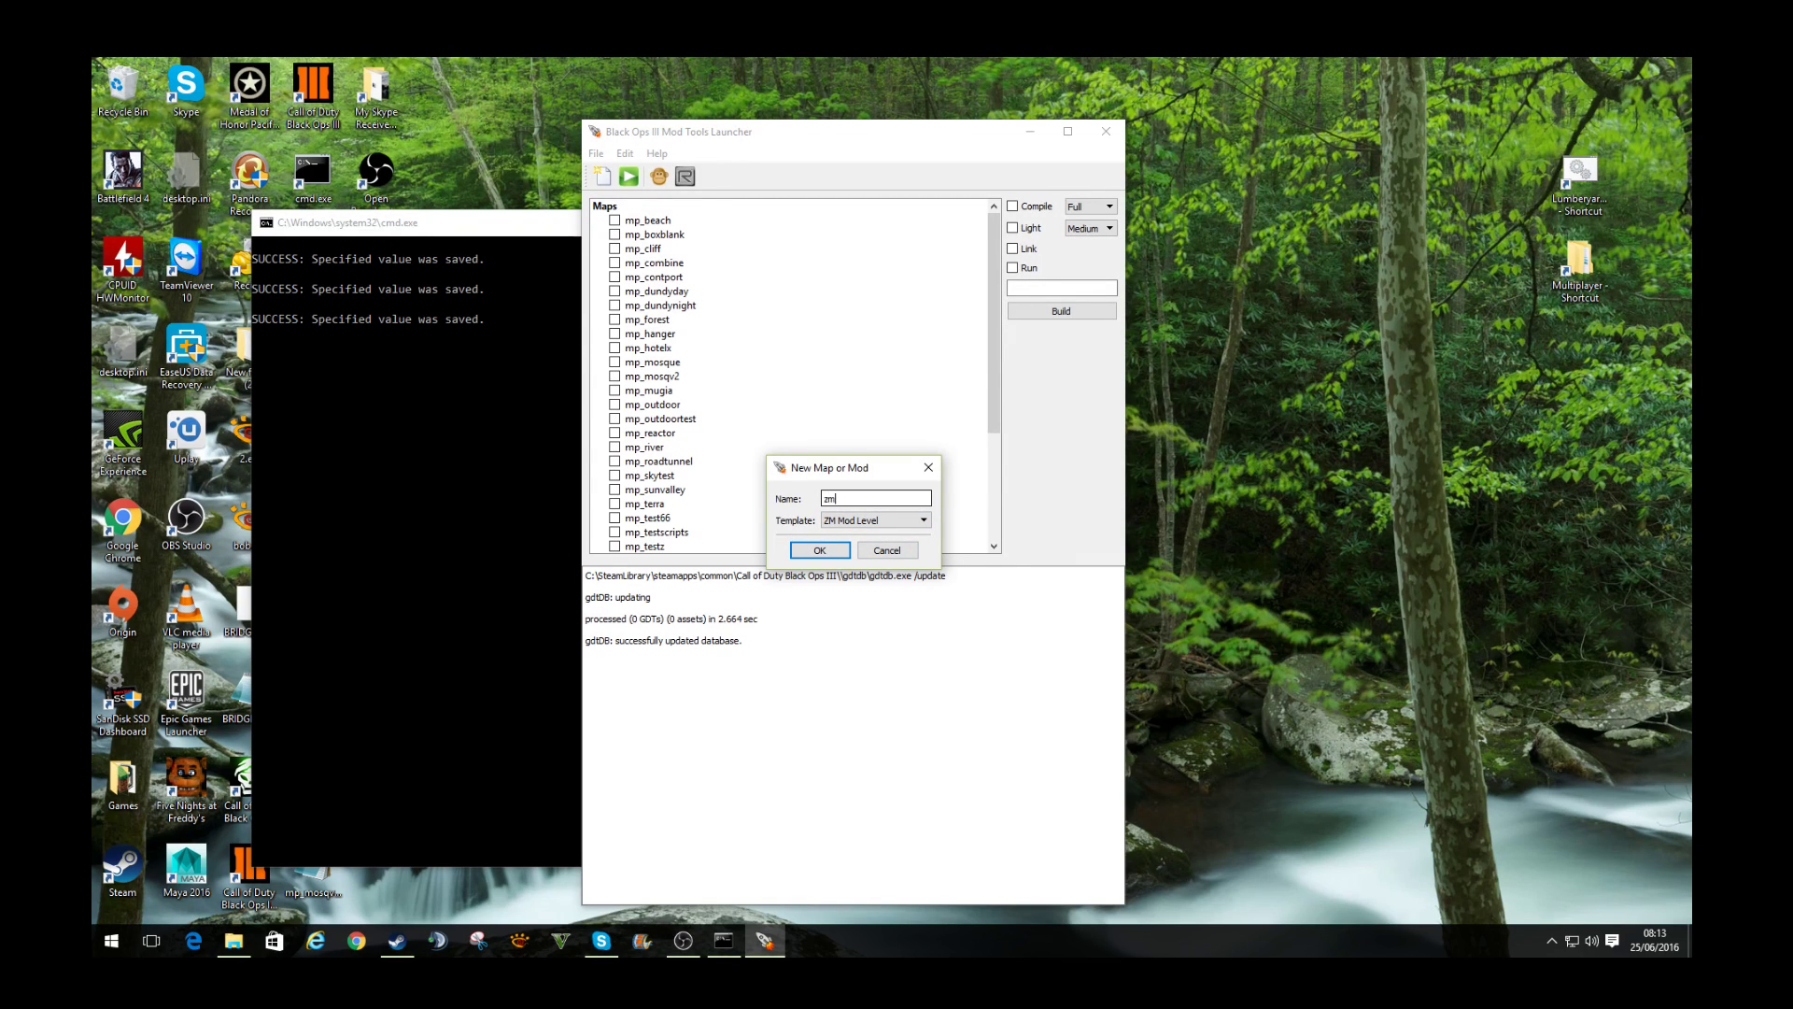
pyautogui.write('_test')
pyautogui.press('Return')
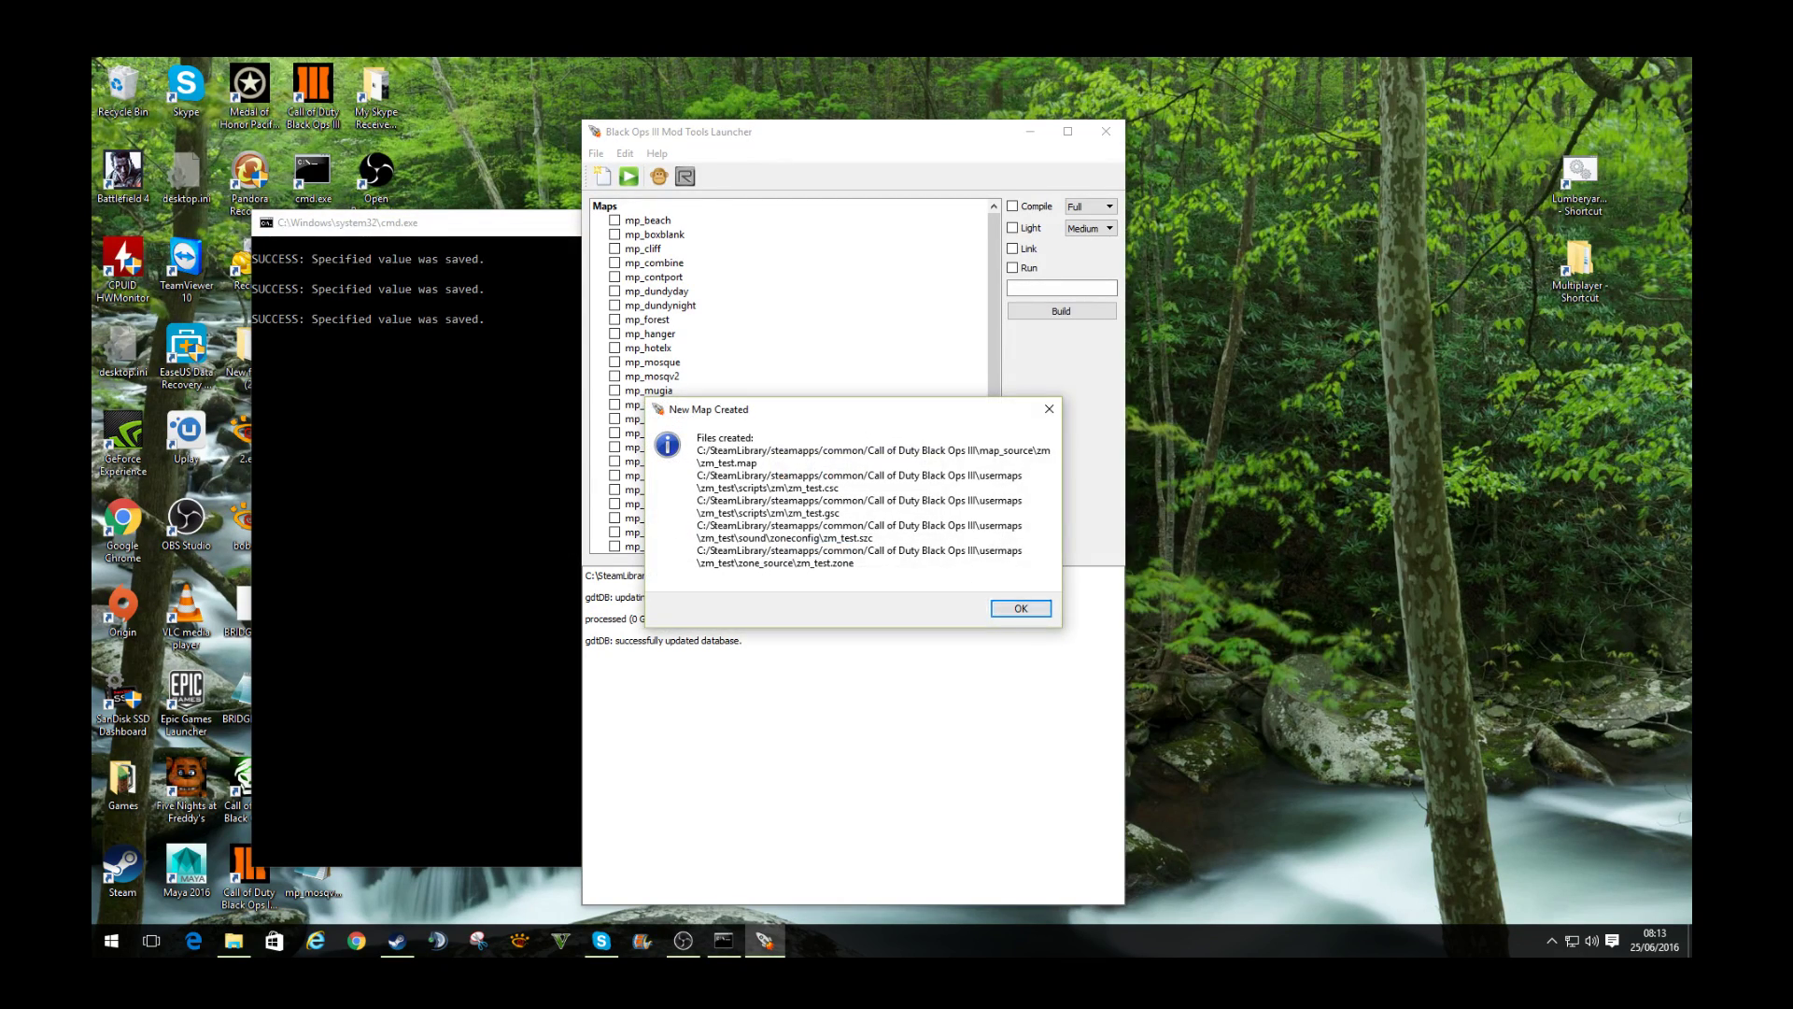
pyautogui.press('Return')
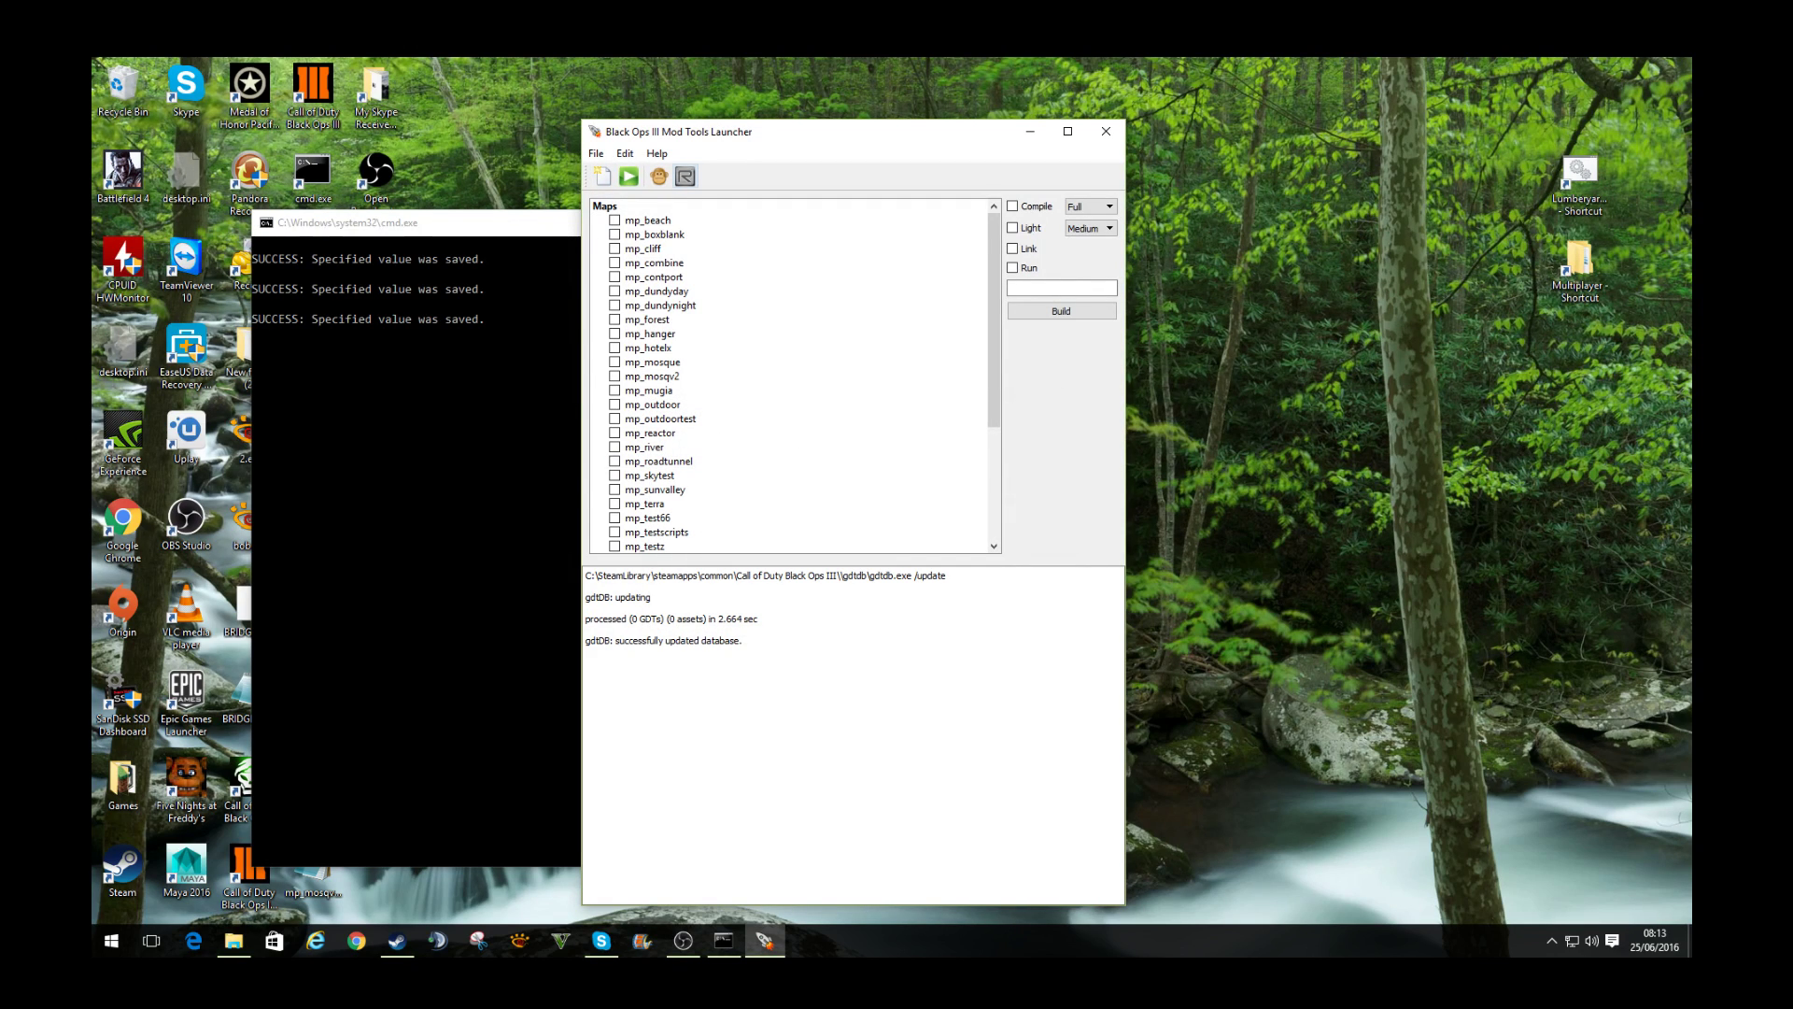
# Step: Start the Radiant level editor and open zm_test.map from the zm folder of map_source
pyautogui.click(685, 175)
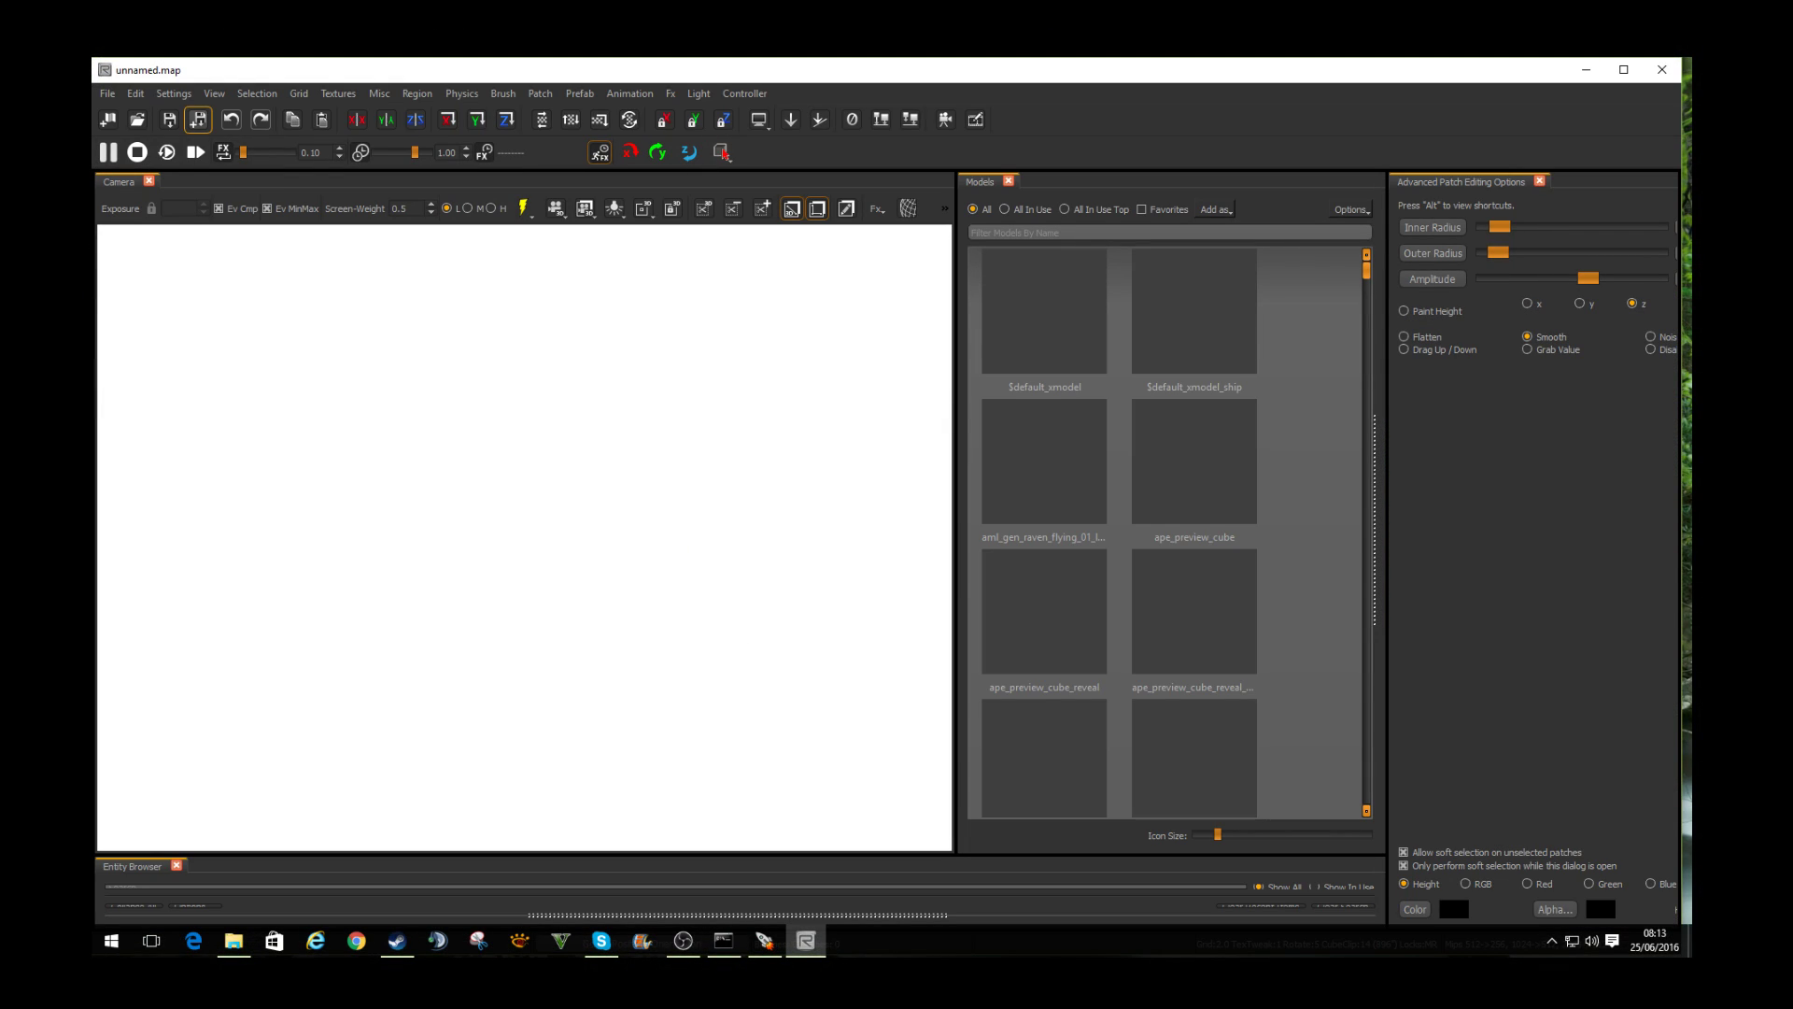
pyautogui.hotkey('alt', 'f')
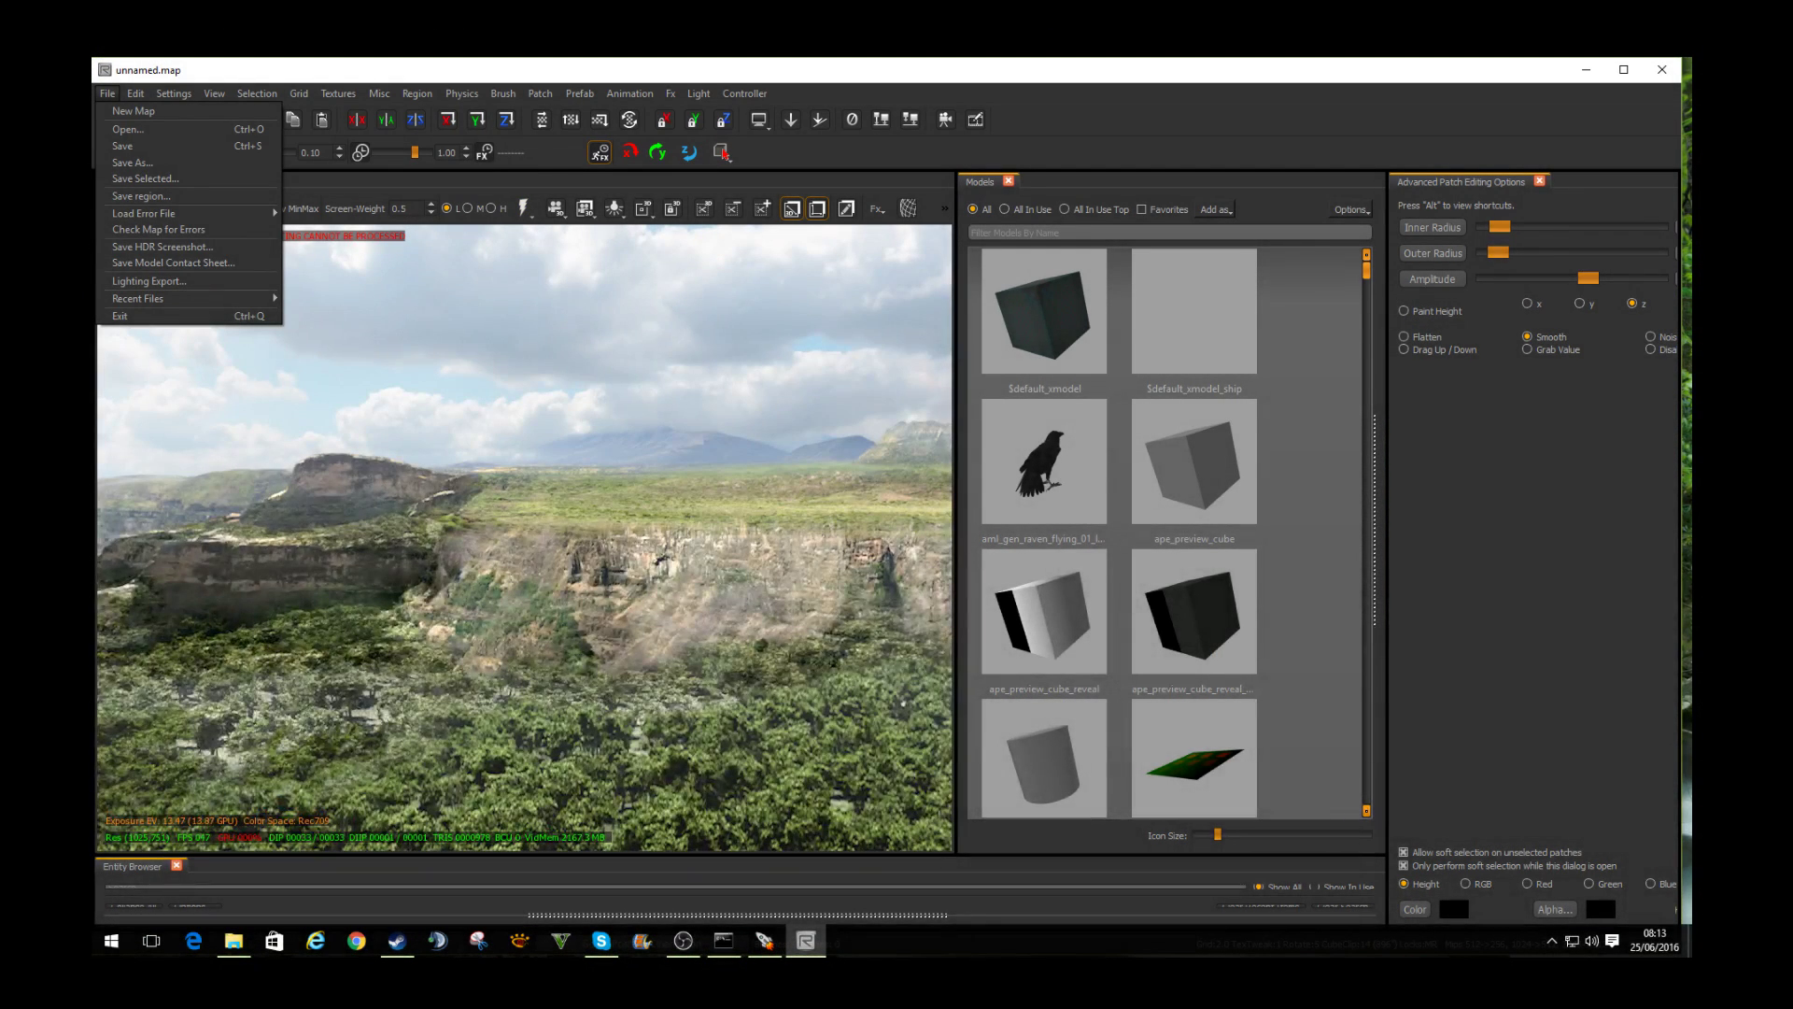
pyautogui.press('Down')
pyautogui.press('Return')
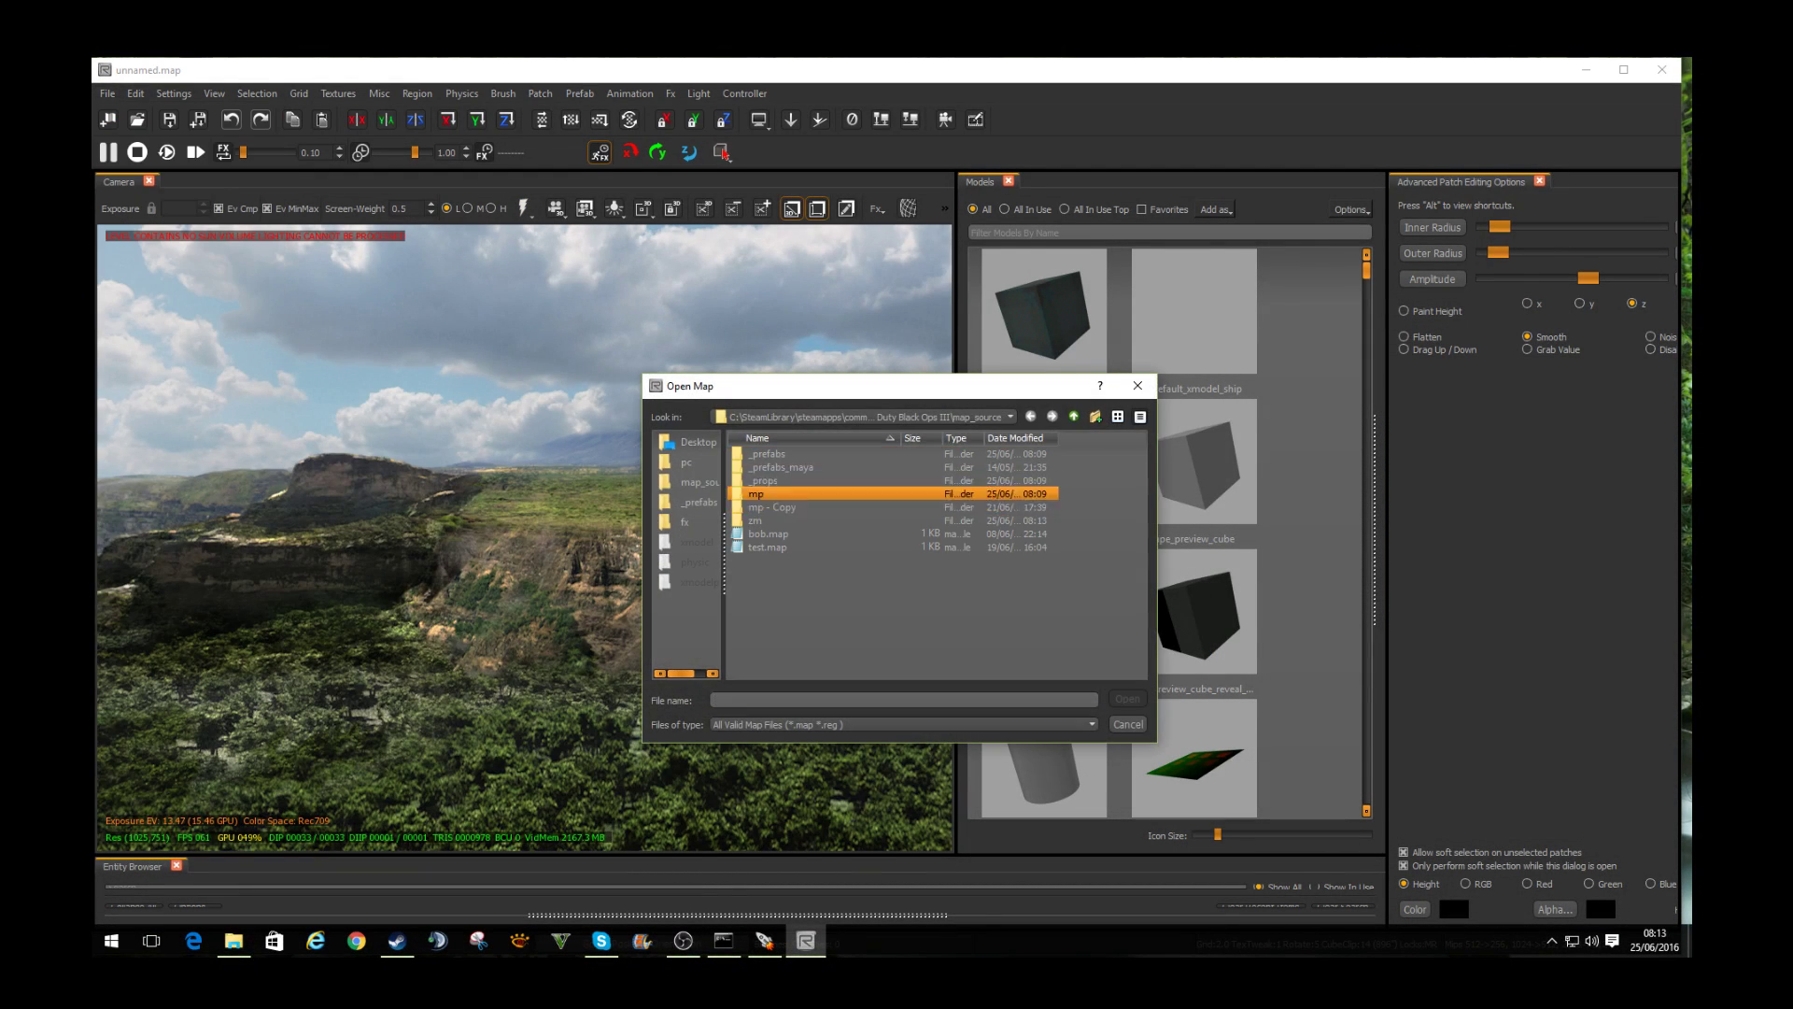
pyautogui.doubleClick(754, 521)
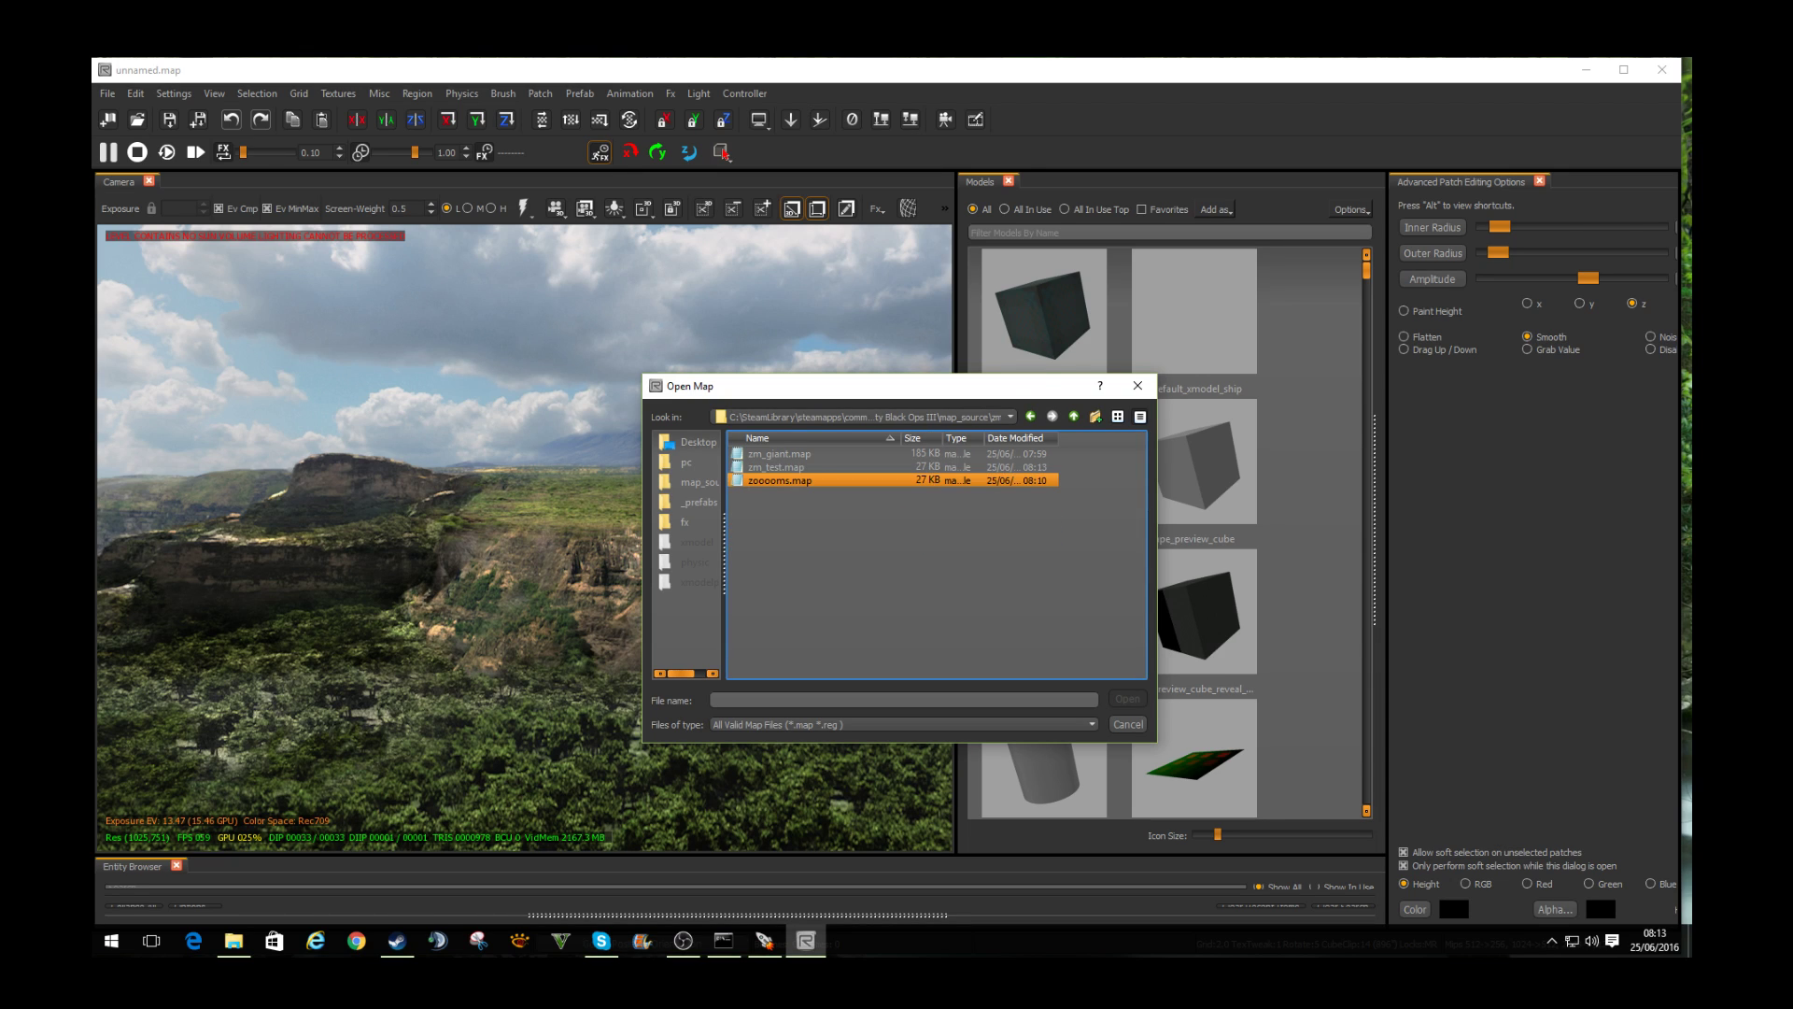
pyautogui.press('Up')
pyautogui.press('Return')
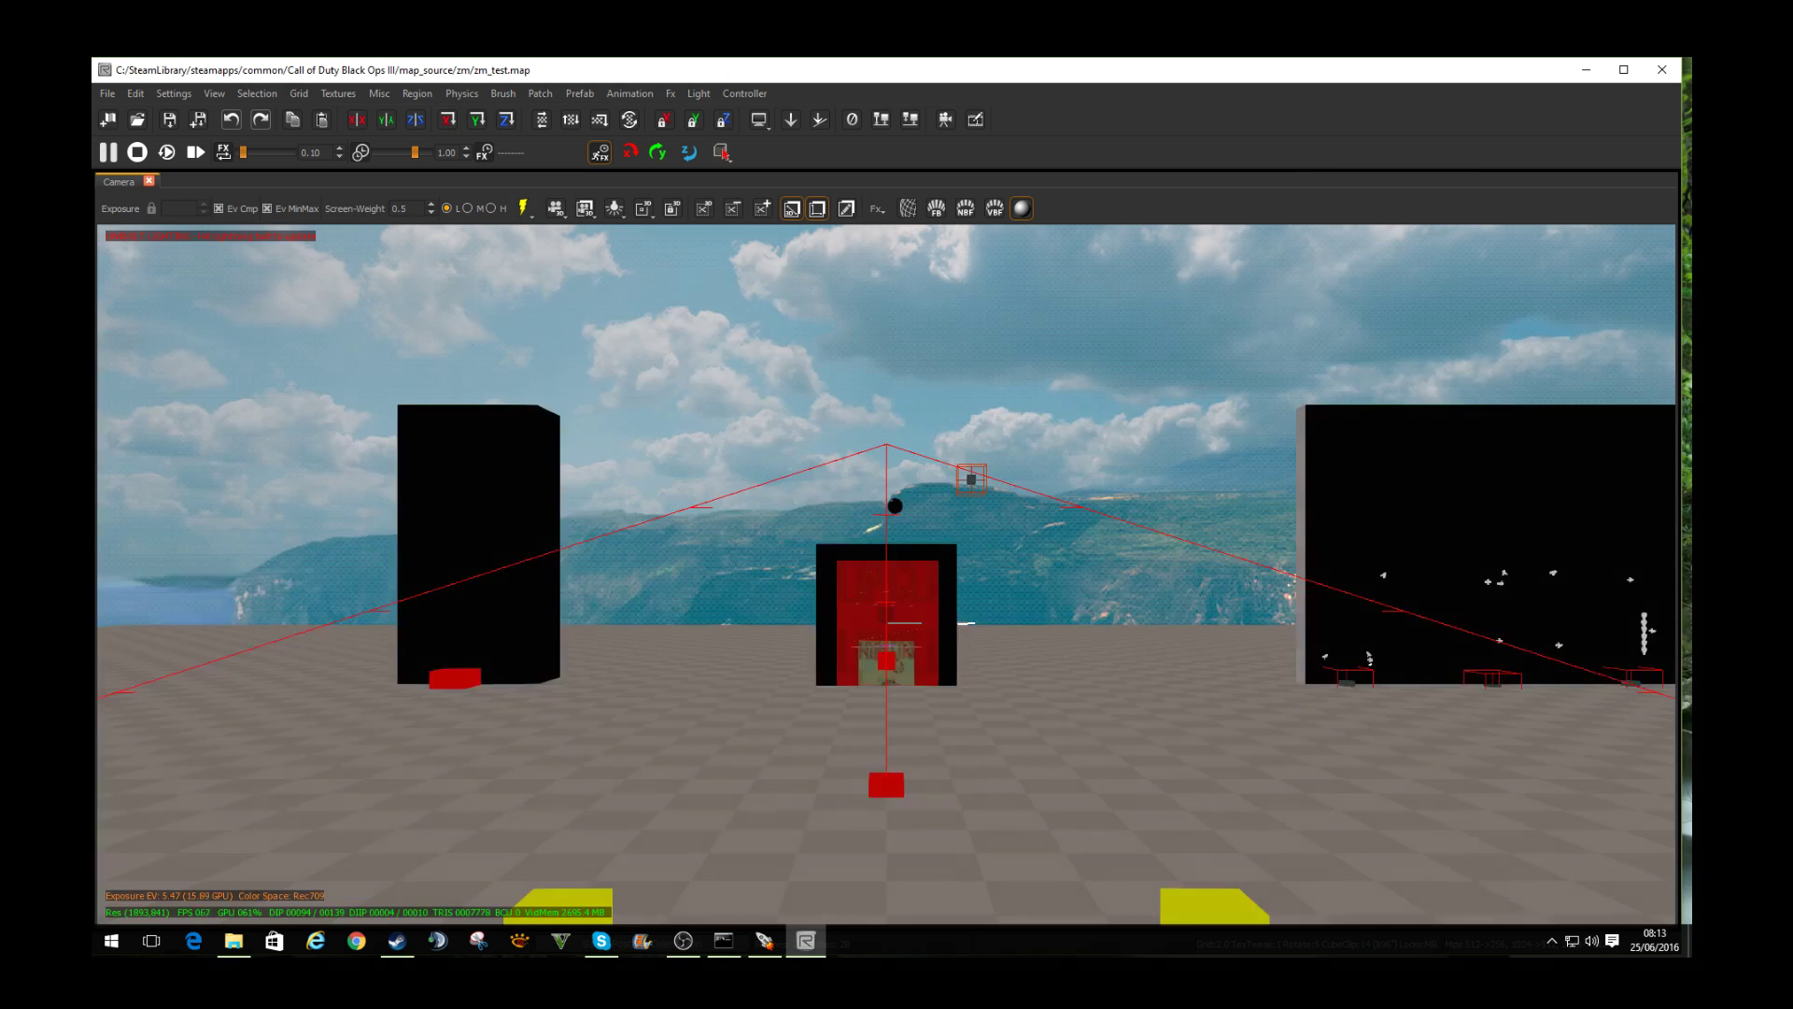
# Step: Turn on runtime lighting in the camera view of the zm_test map
pyautogui.moveTo(883, 747); pyautogui.dragTo(1028, 748, button='right')
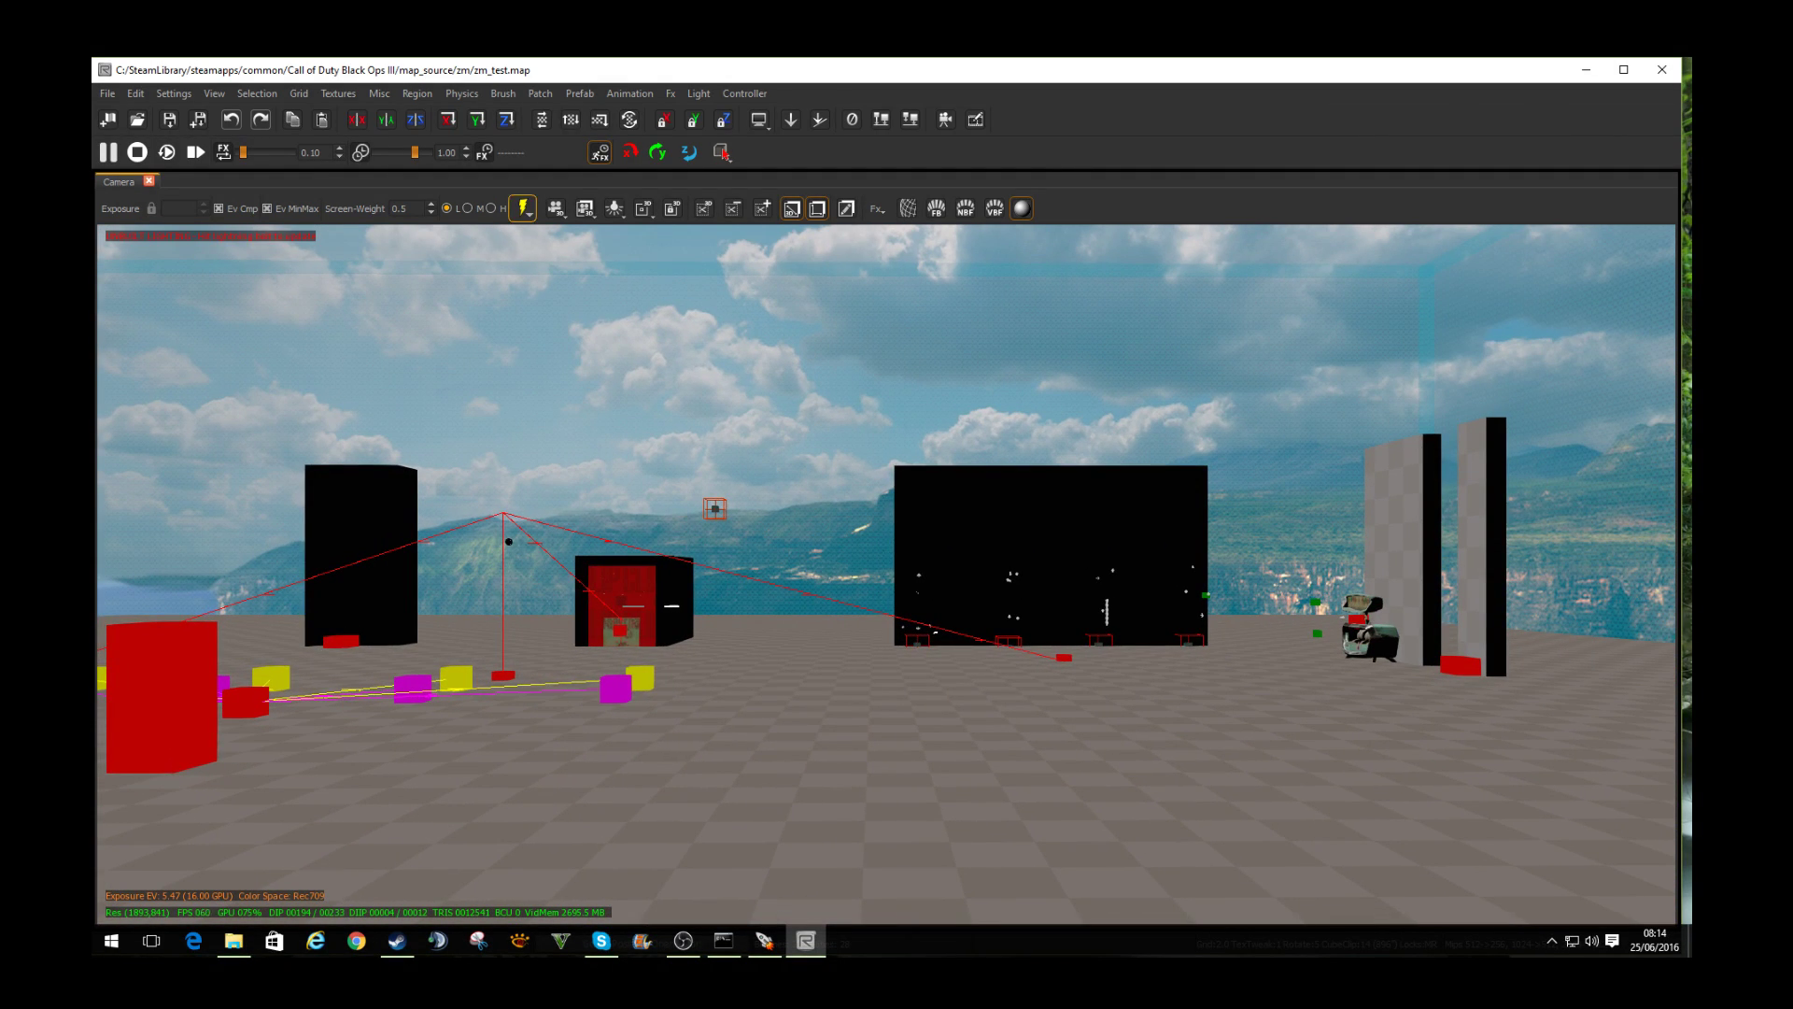
pyautogui.click(523, 207)
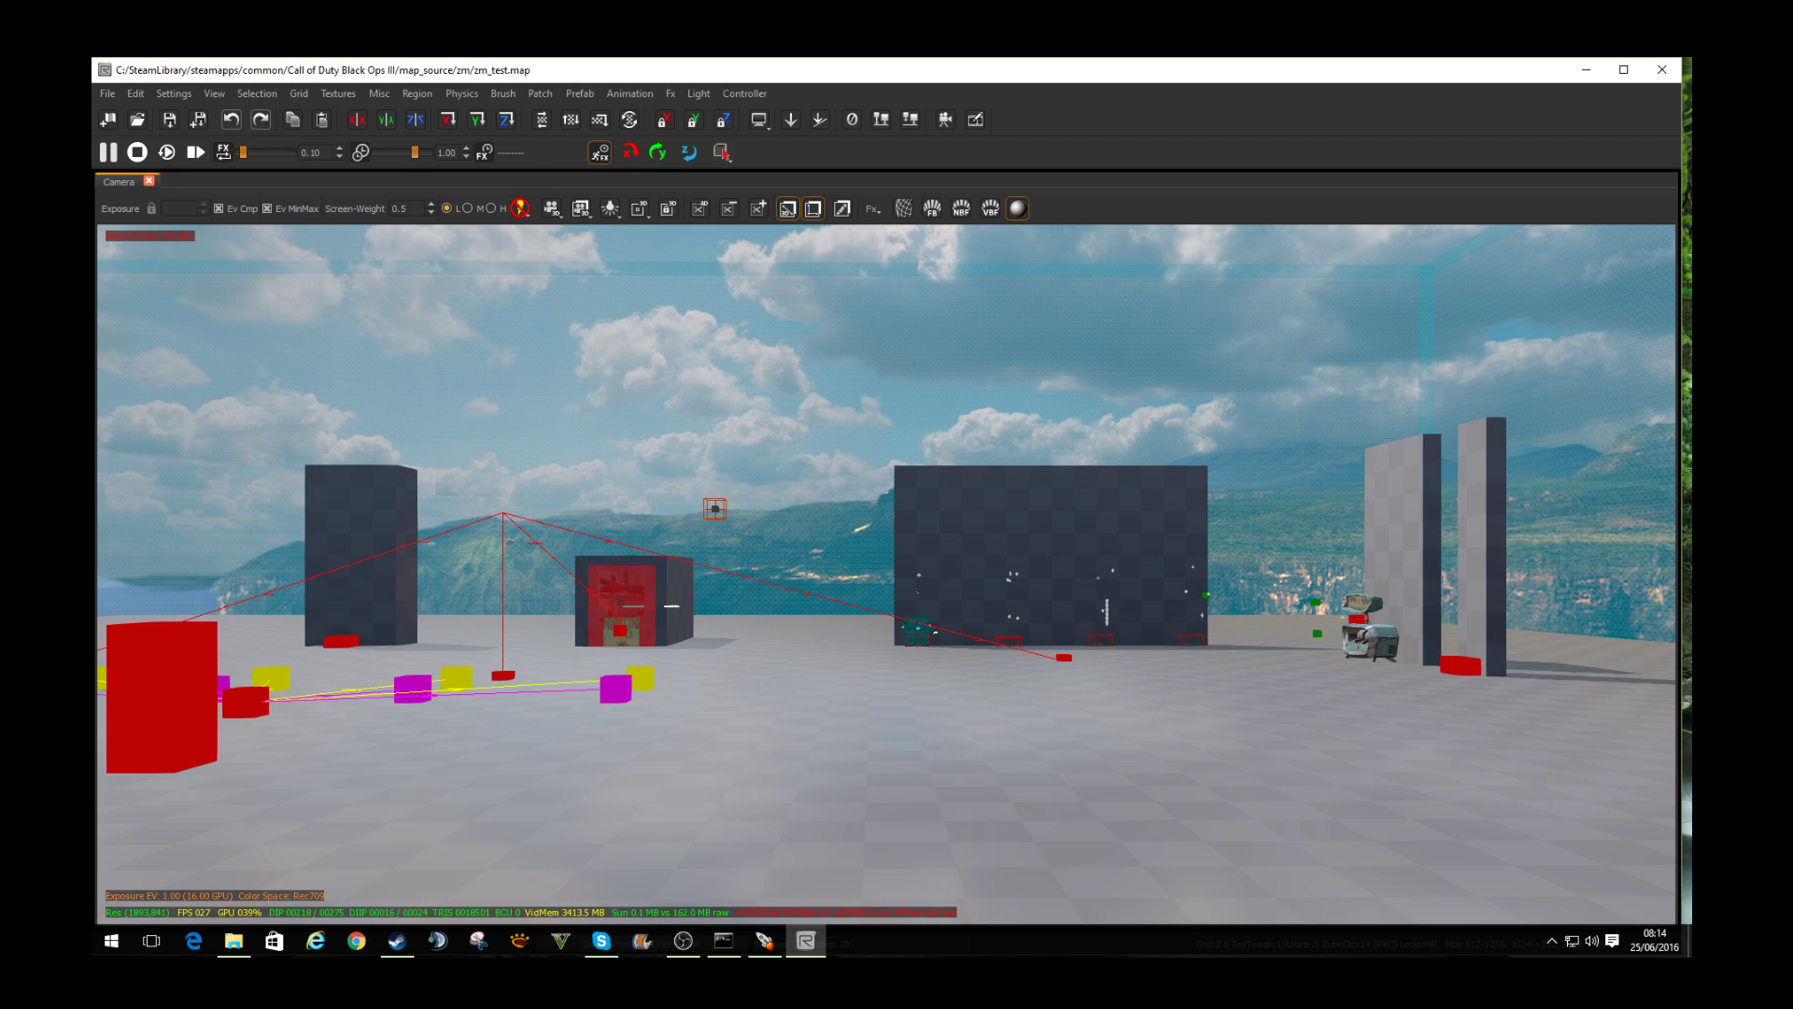
# Step: Fly the camera around the lit map to examine its walls, machine positions, spawn markers and shadows
pyautogui.press('Up')
pyautogui.press('Left')
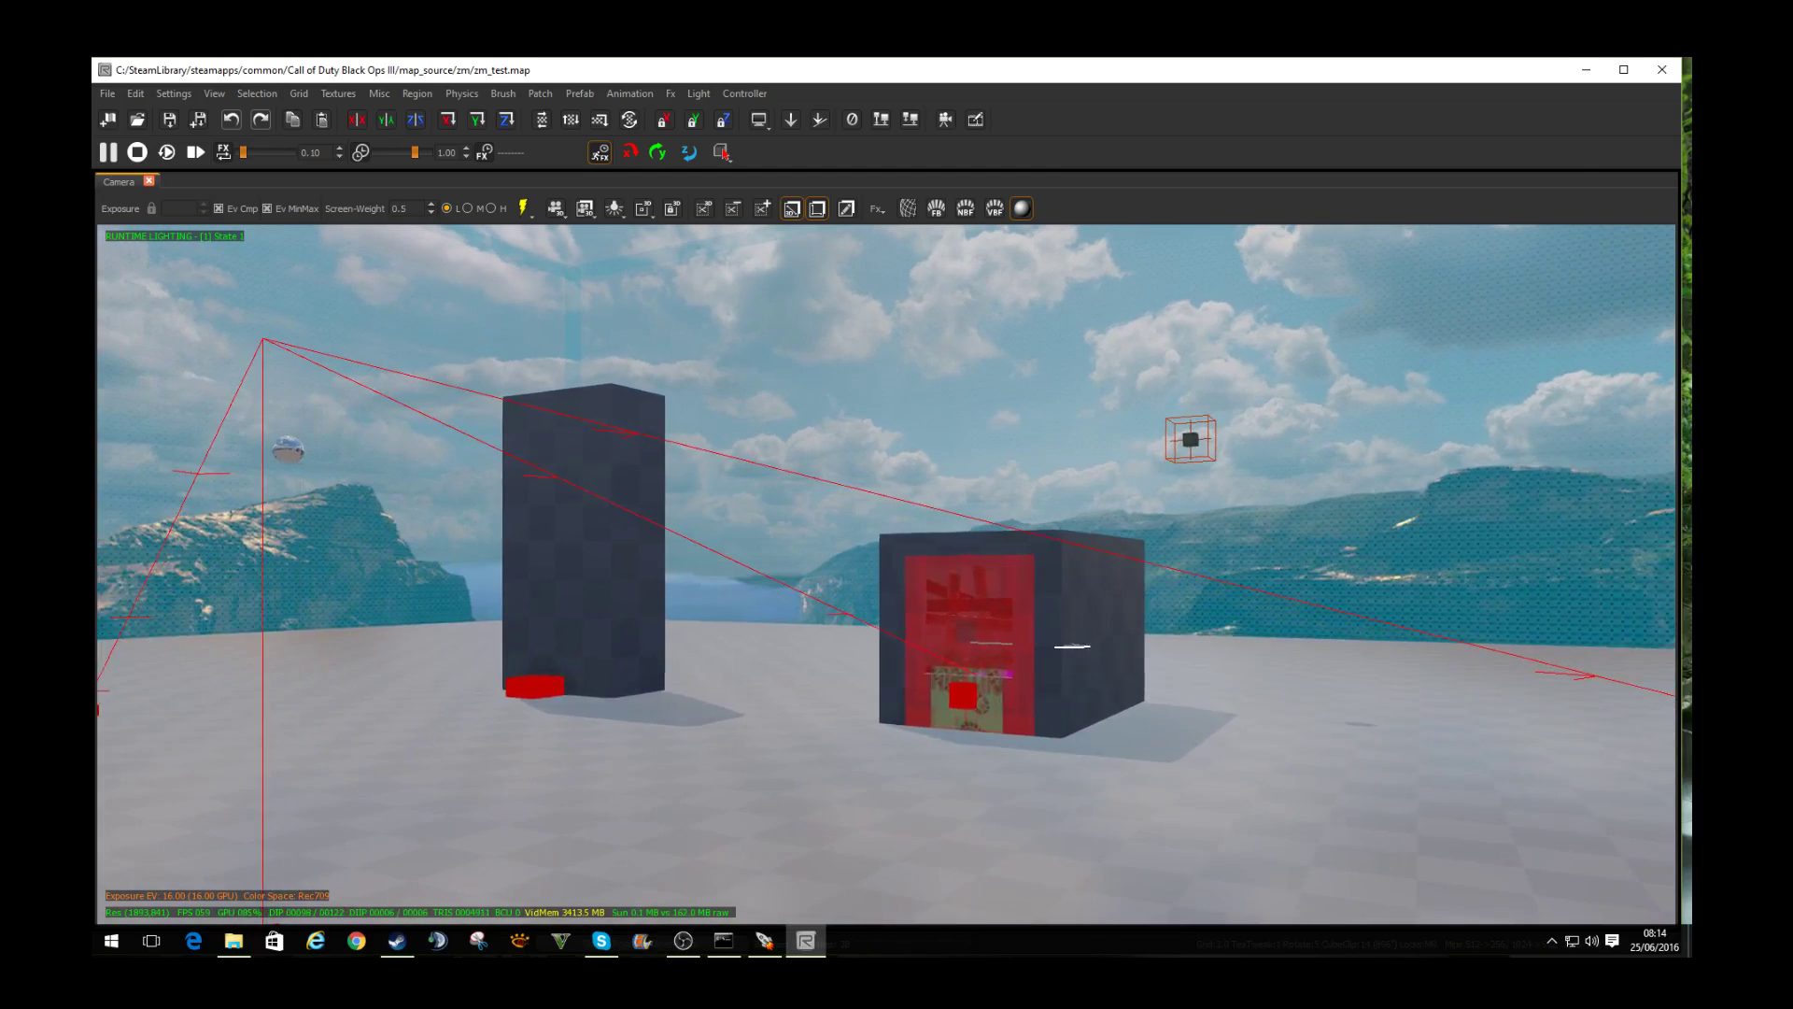
pyautogui.moveTo(885, 573); pyautogui.dragTo(1252, 673, button='right')
pyautogui.press('Up')
pyautogui.press('Up')
pyautogui.press('Up')
pyautogui.press('Up')
pyautogui.press('Up')
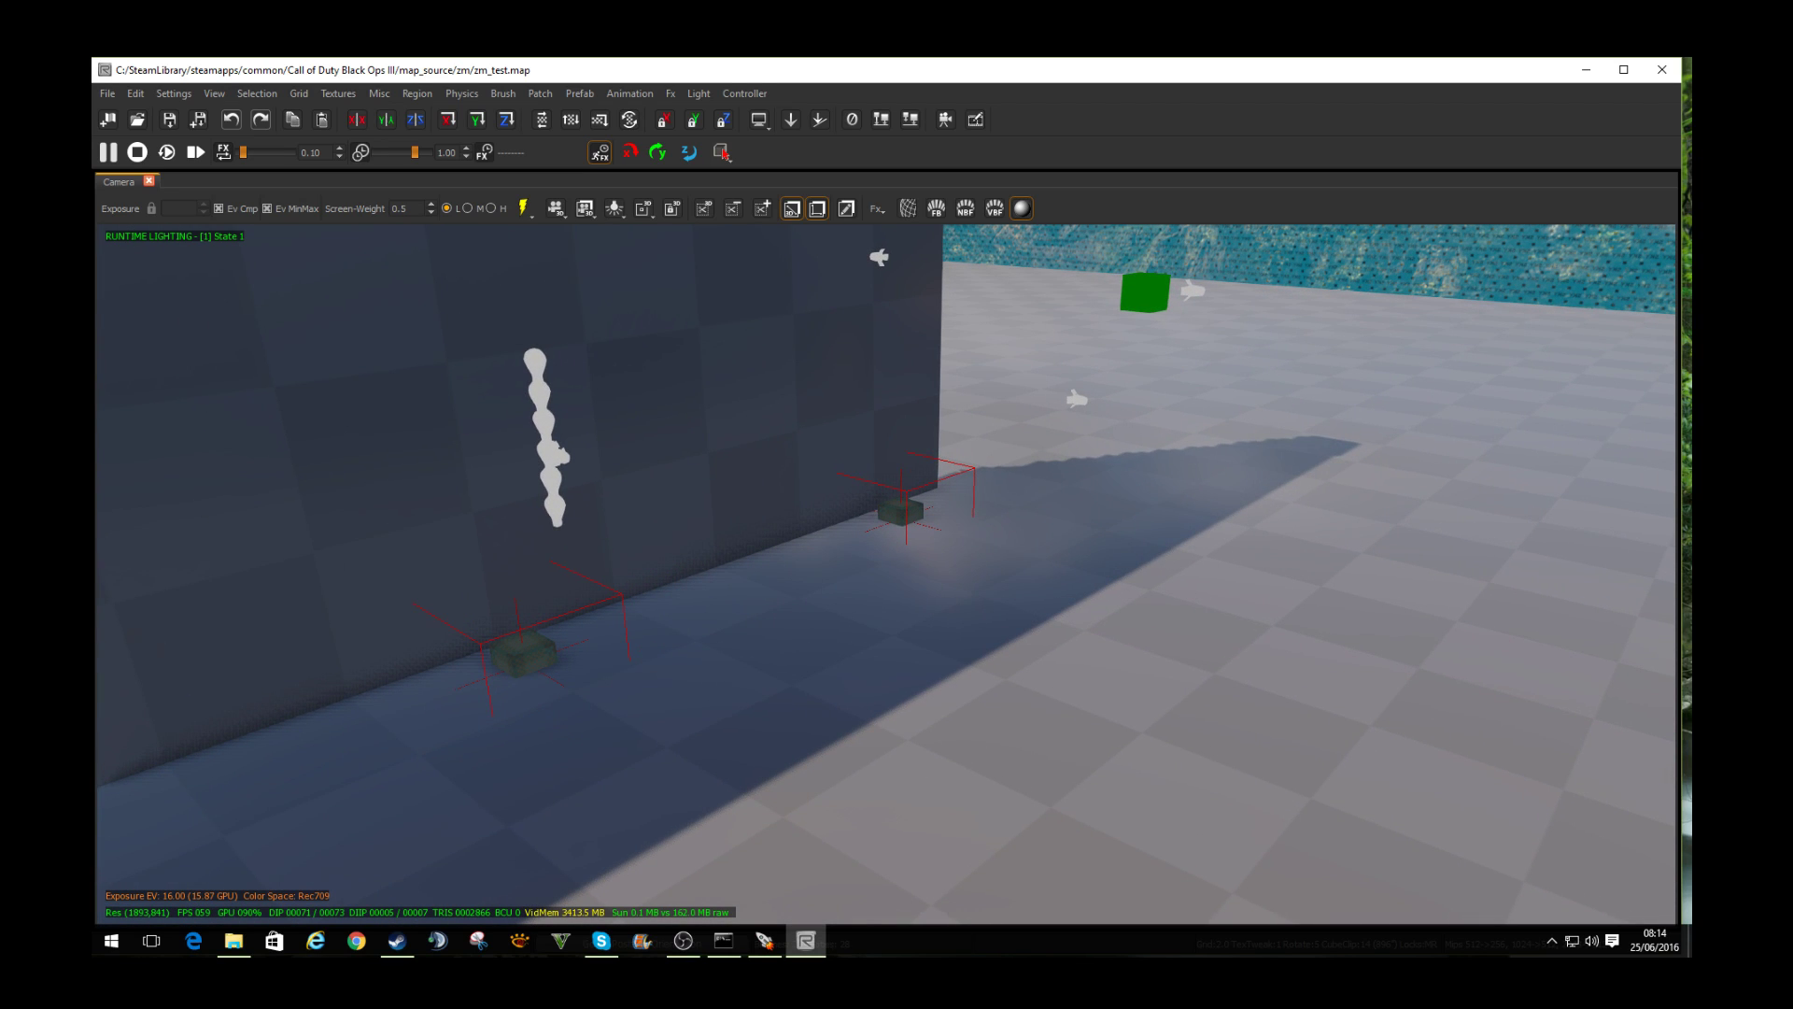
pyautogui.moveTo(1251, 673); pyautogui.dragTo(1598, 449, button='right')
pyautogui.press('Down')
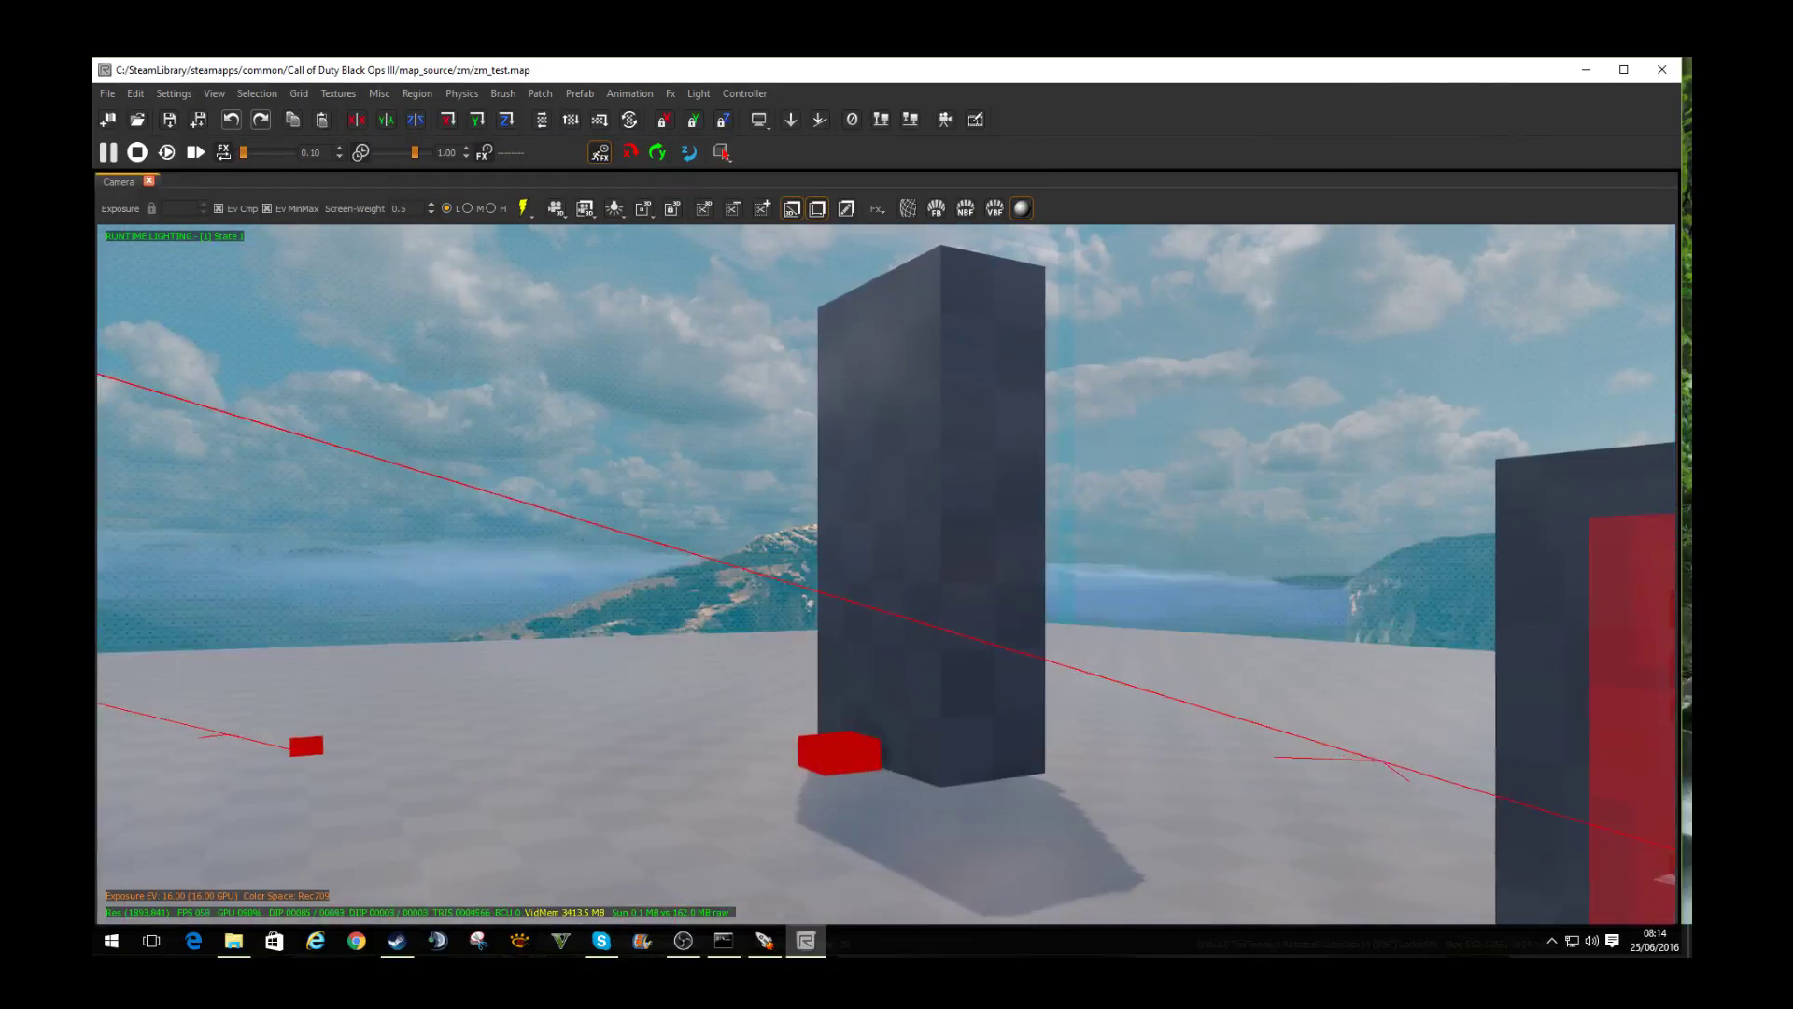
pyautogui.moveTo(1597, 448); pyautogui.dragTo(262, 448, button='right')
pyautogui.press('Up')
pyautogui.moveTo(1252, 560); pyautogui.dragTo(309, 561, button='right')
pyautogui.press('Left')
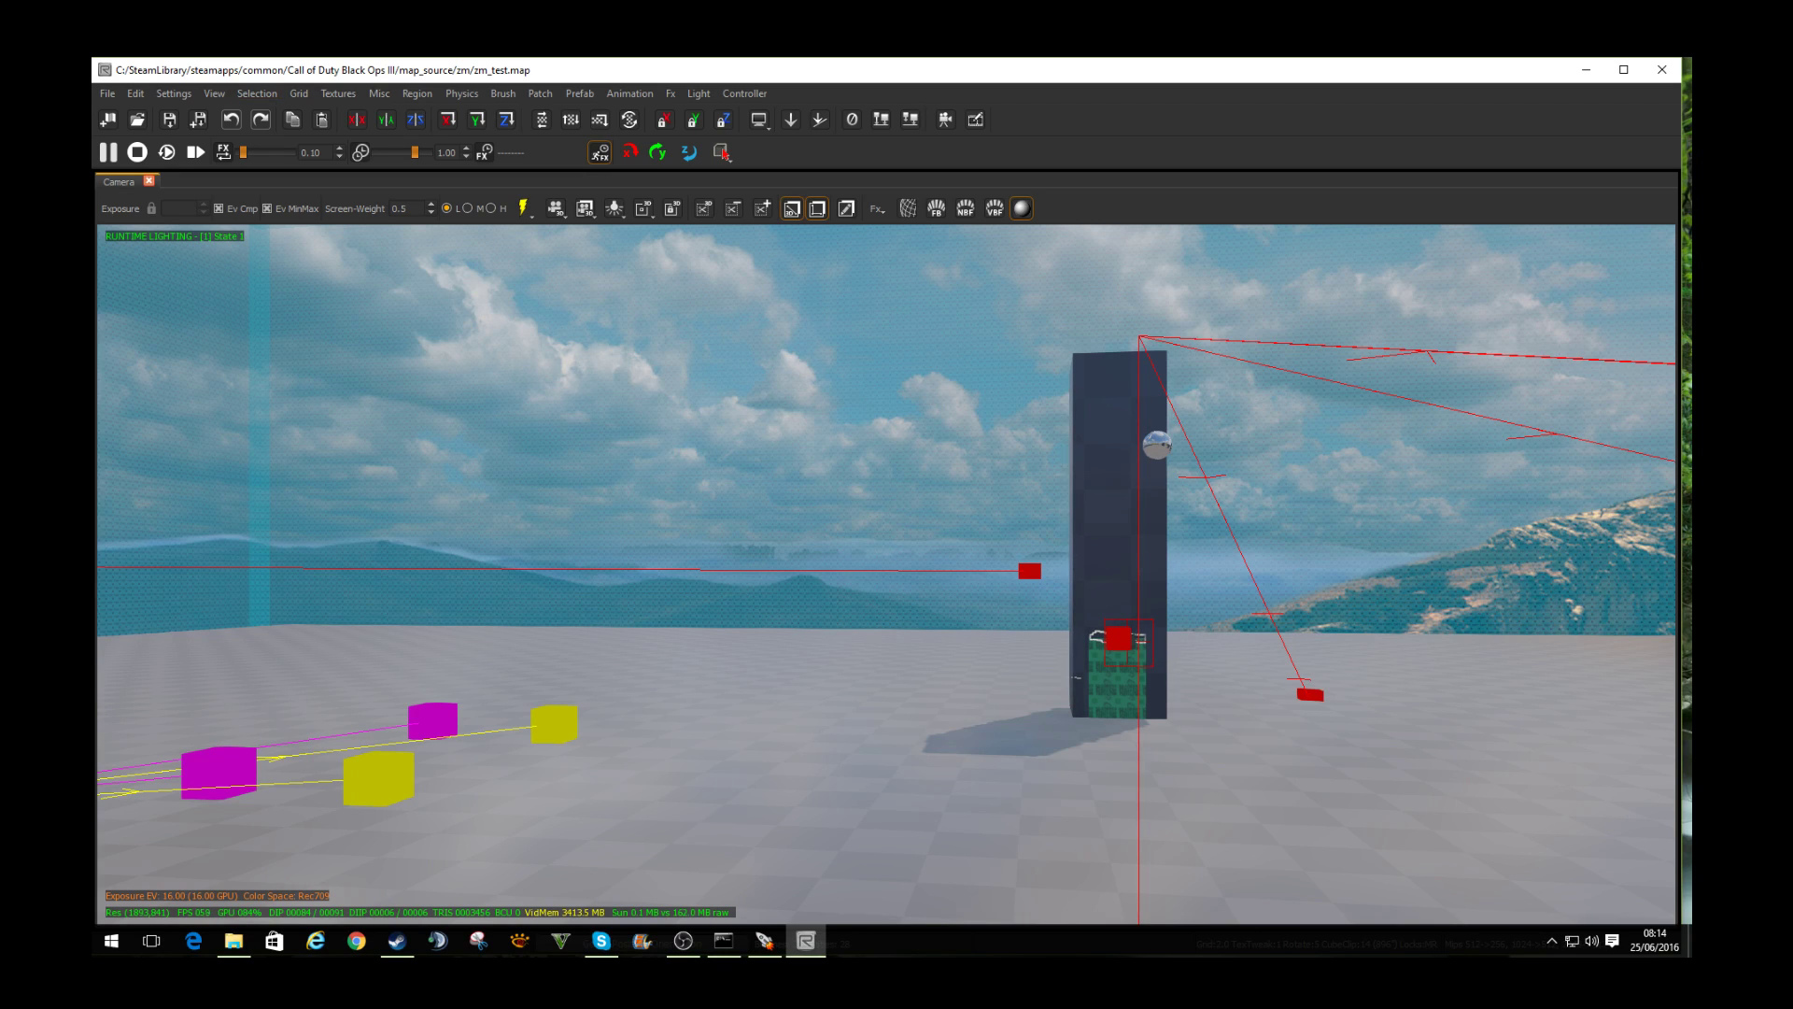
# Step: Close the level editor, exporting the map's lighting at quality L with local probes and recomputed cached lighting
pyautogui.press('super+Up')
pyautogui.click(1671, 66)
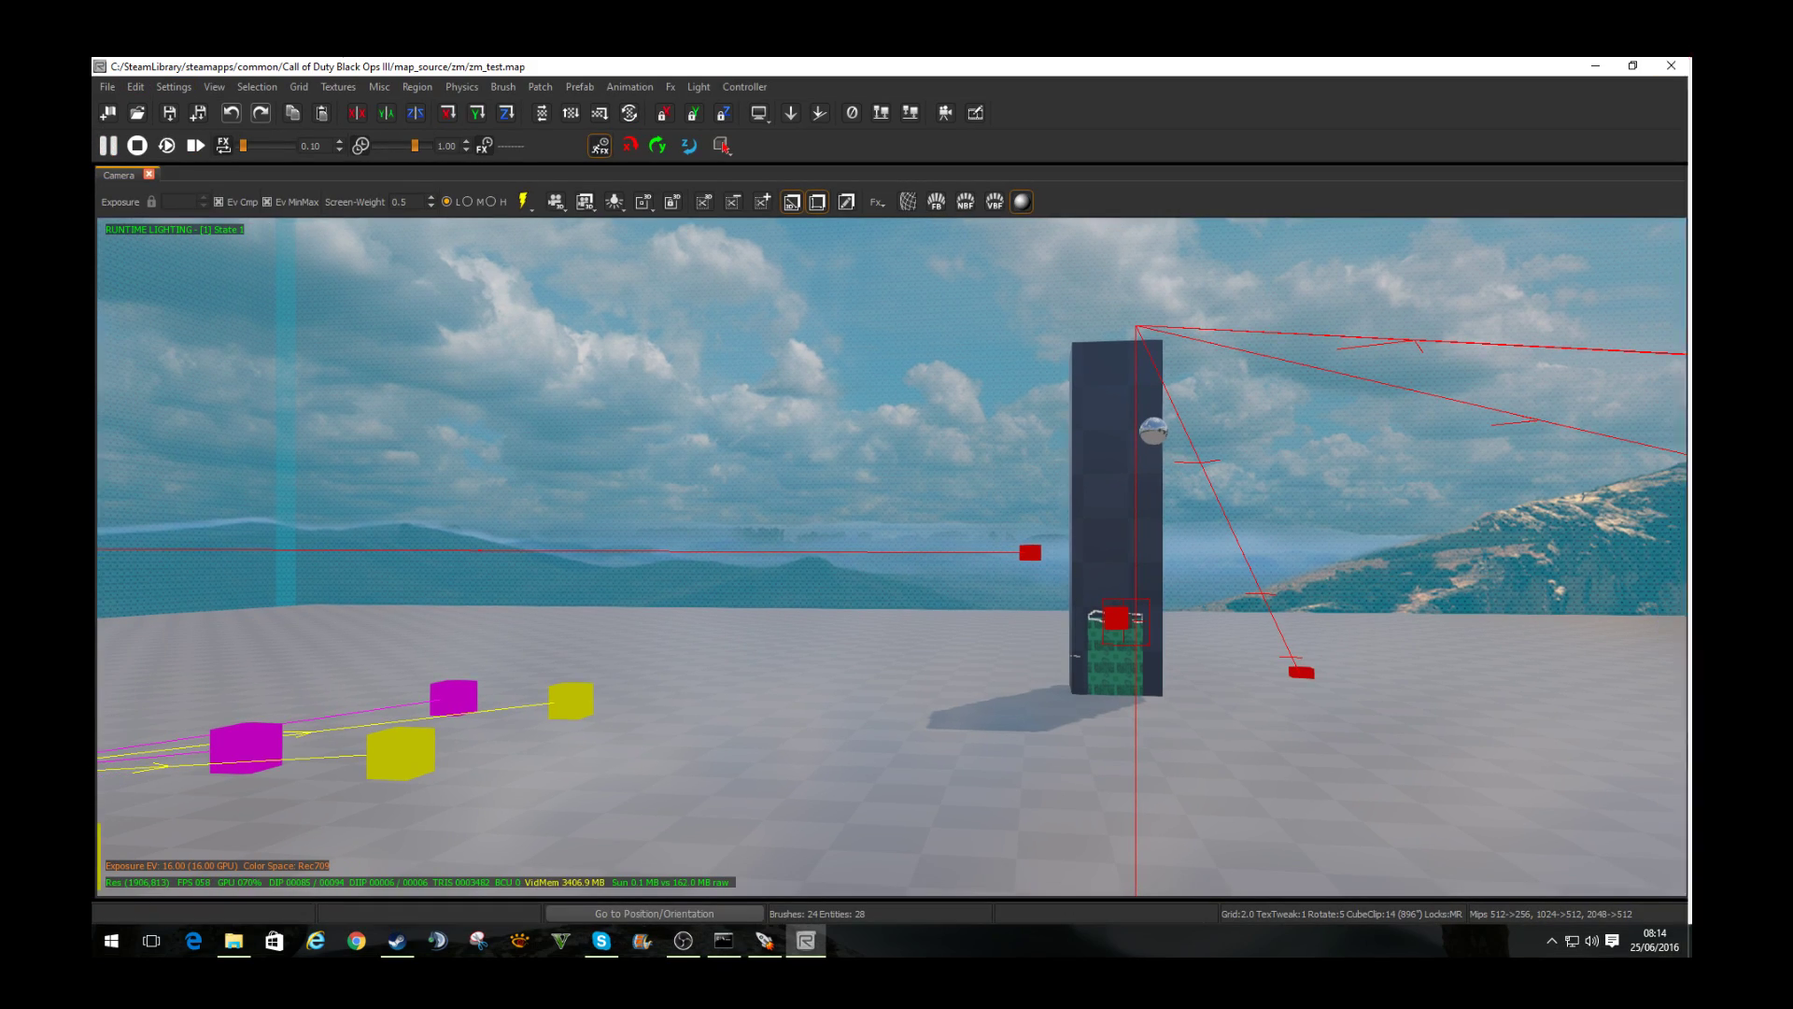
pyautogui.press('Return')
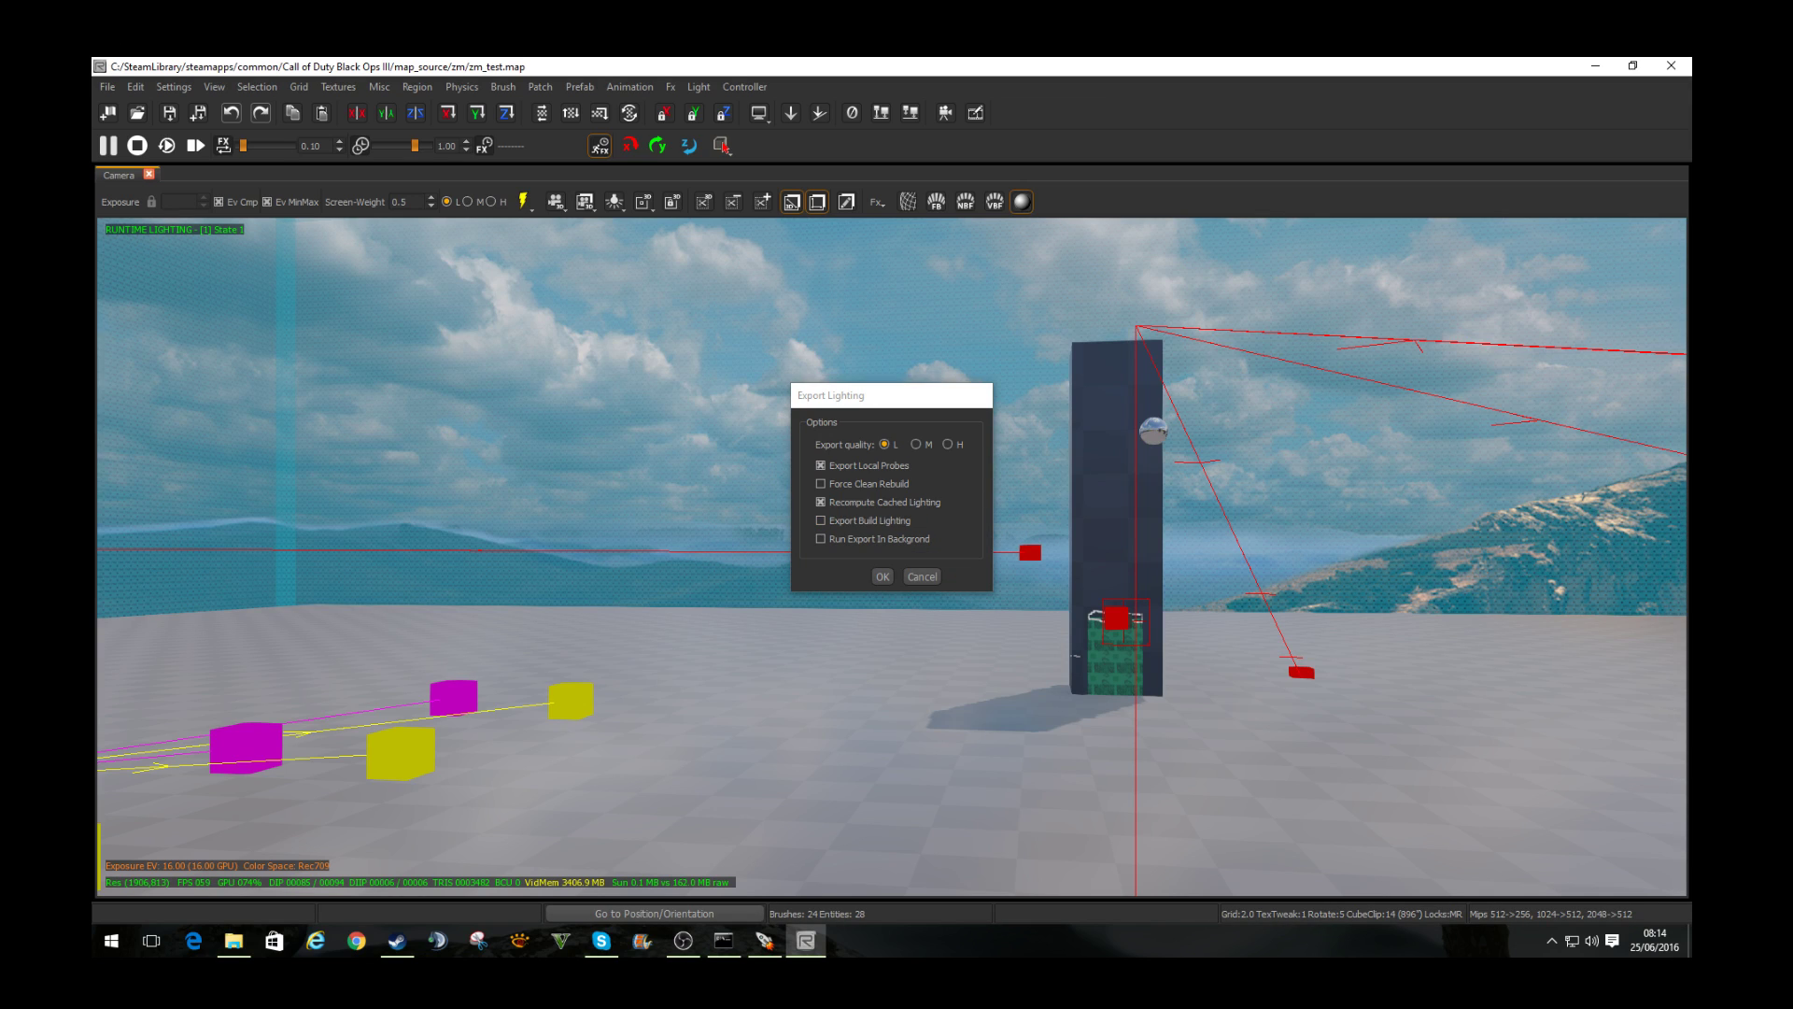
pyautogui.press('Return')
pyautogui.press('Return')
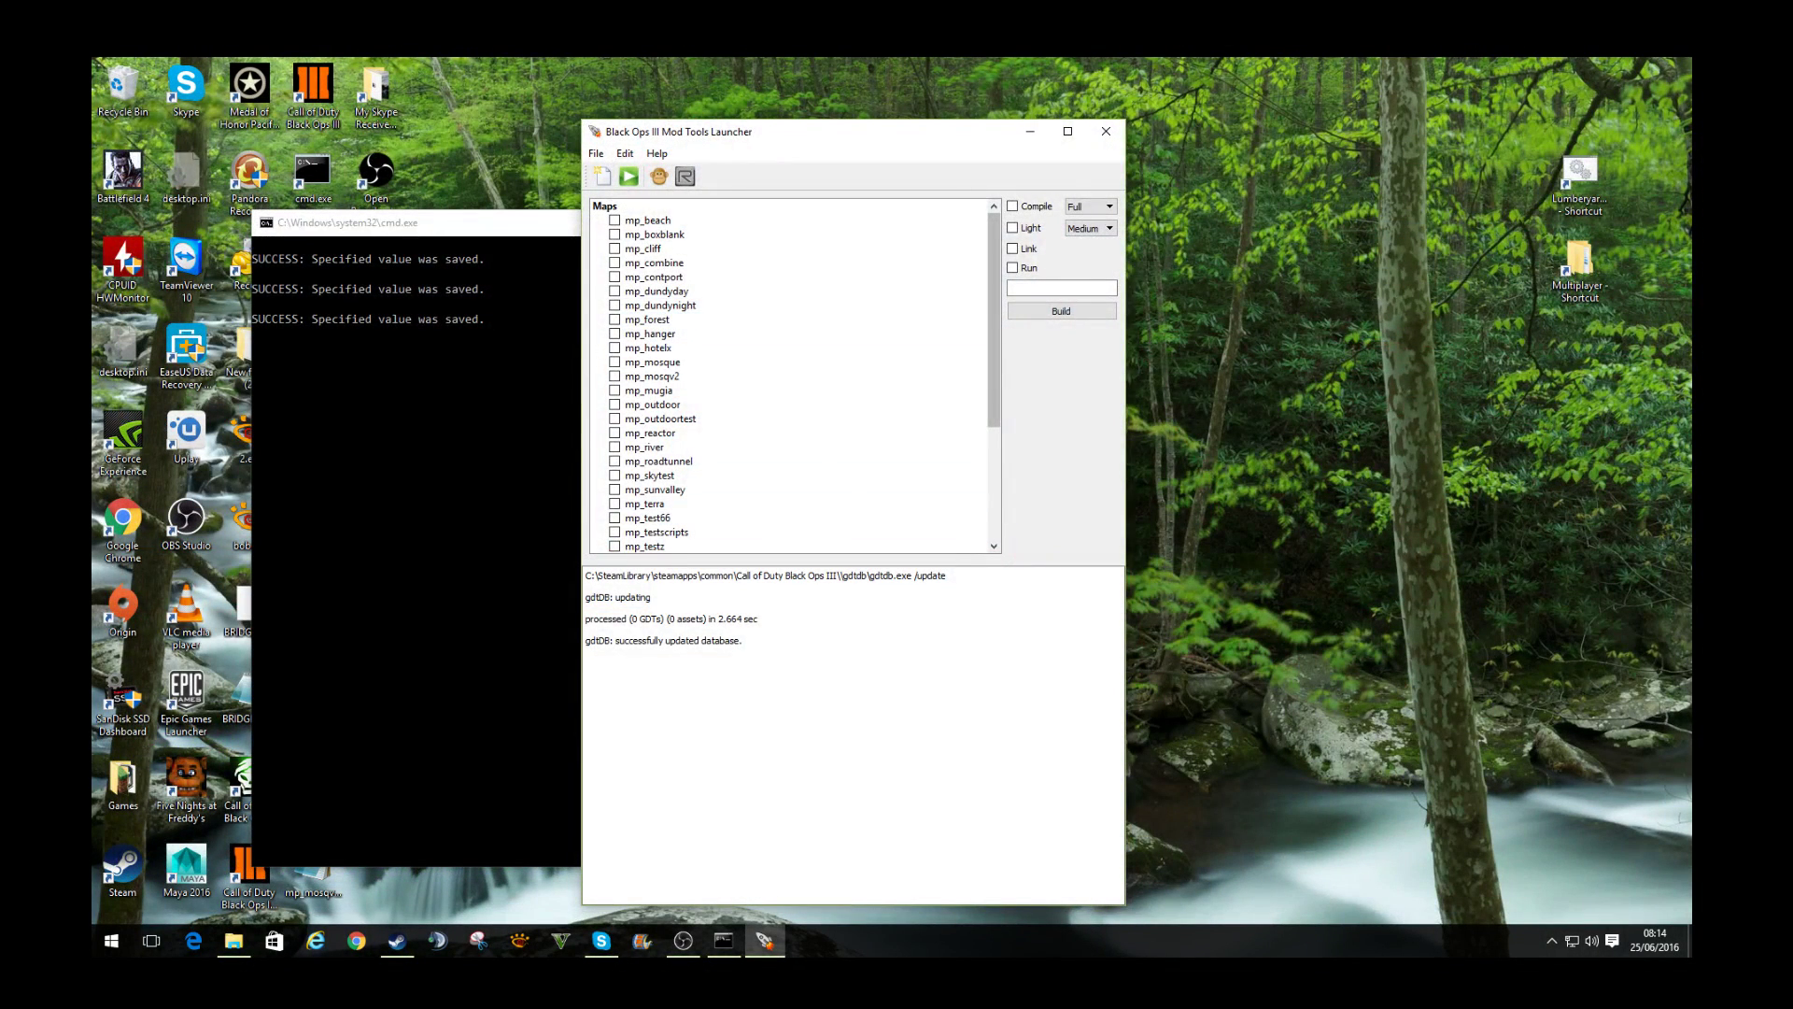
# Step: Build zm_test with Compile set to Full, Light set to Low and Link enabled
pyautogui.scroll(-5, 794, 518)
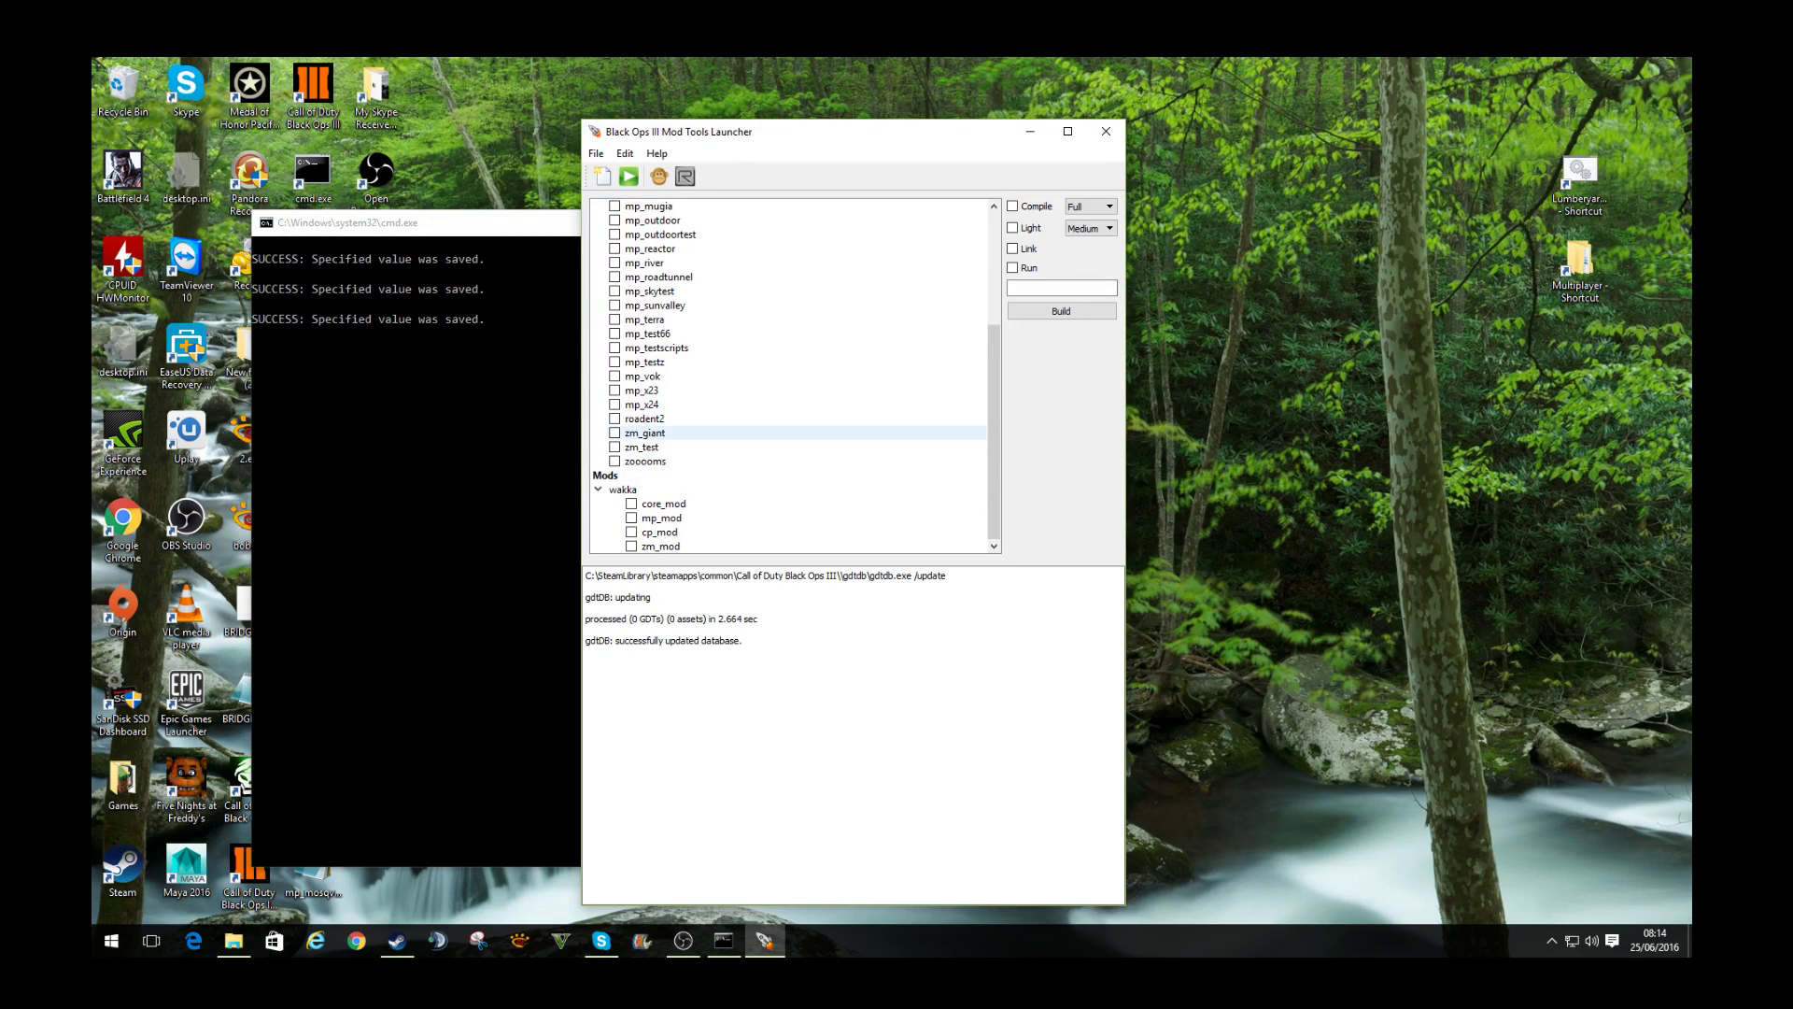
pyautogui.click(614, 447)
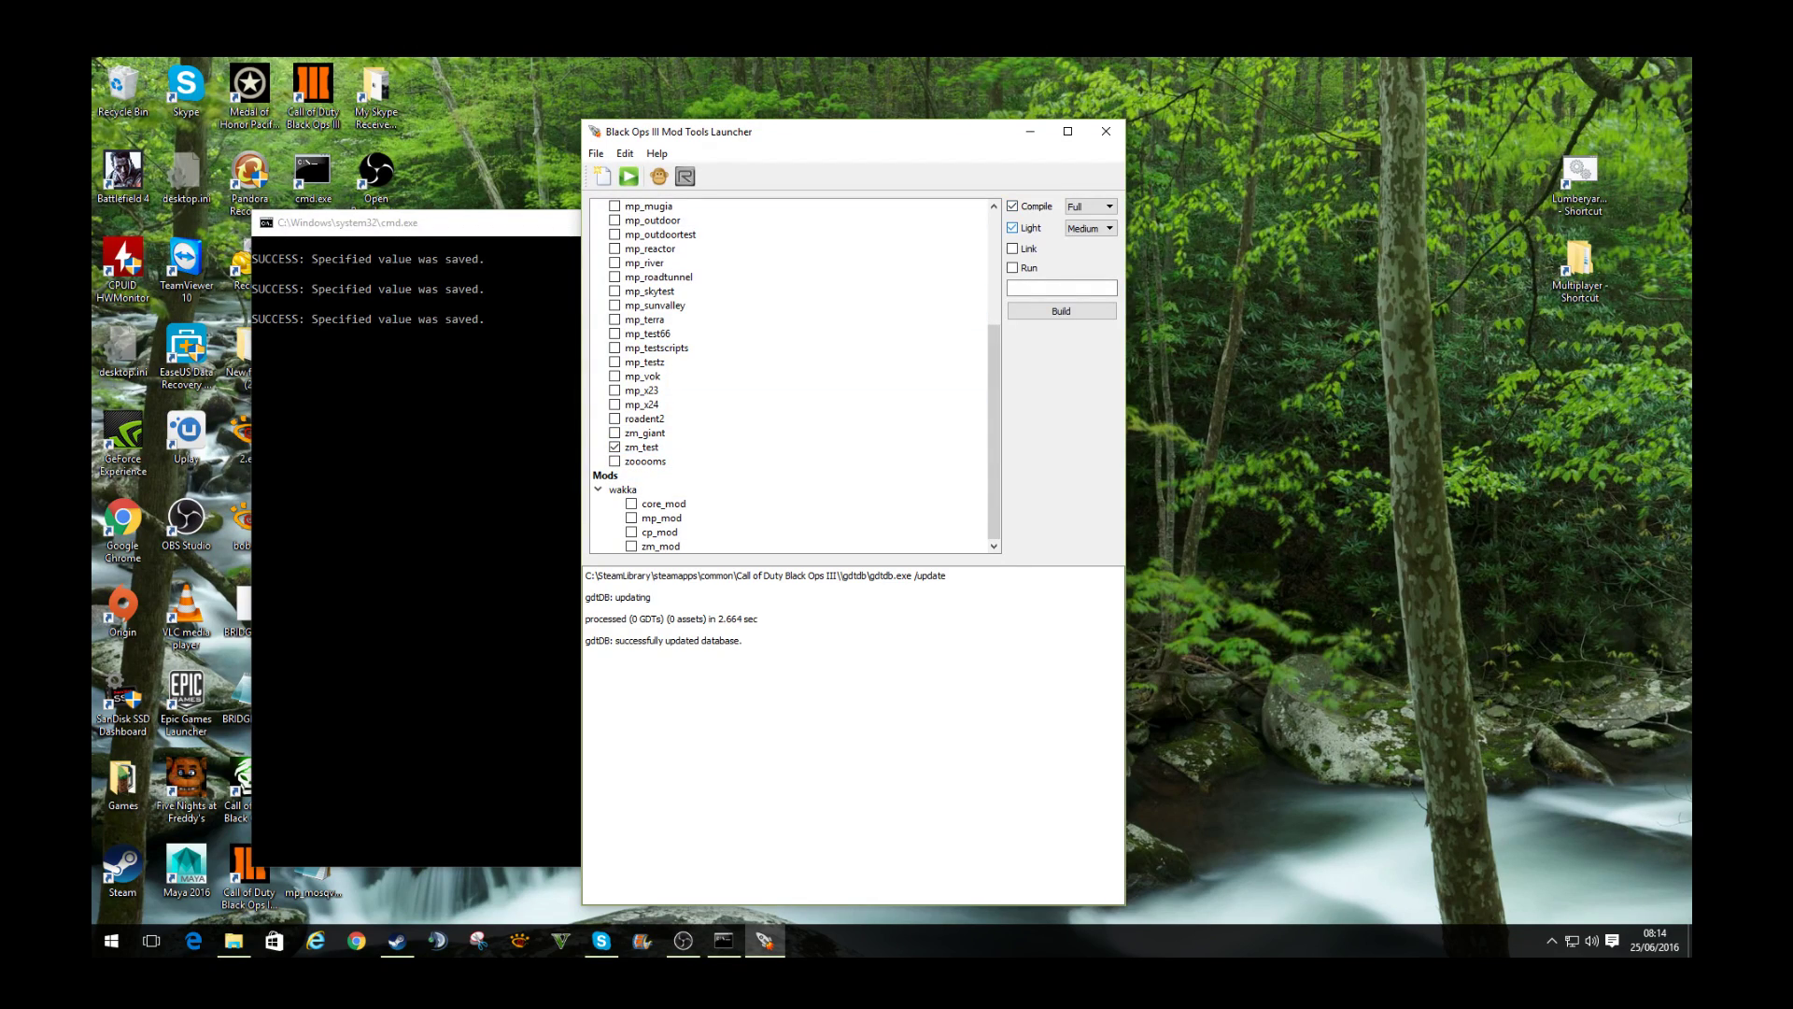
pyautogui.click(1091, 228)
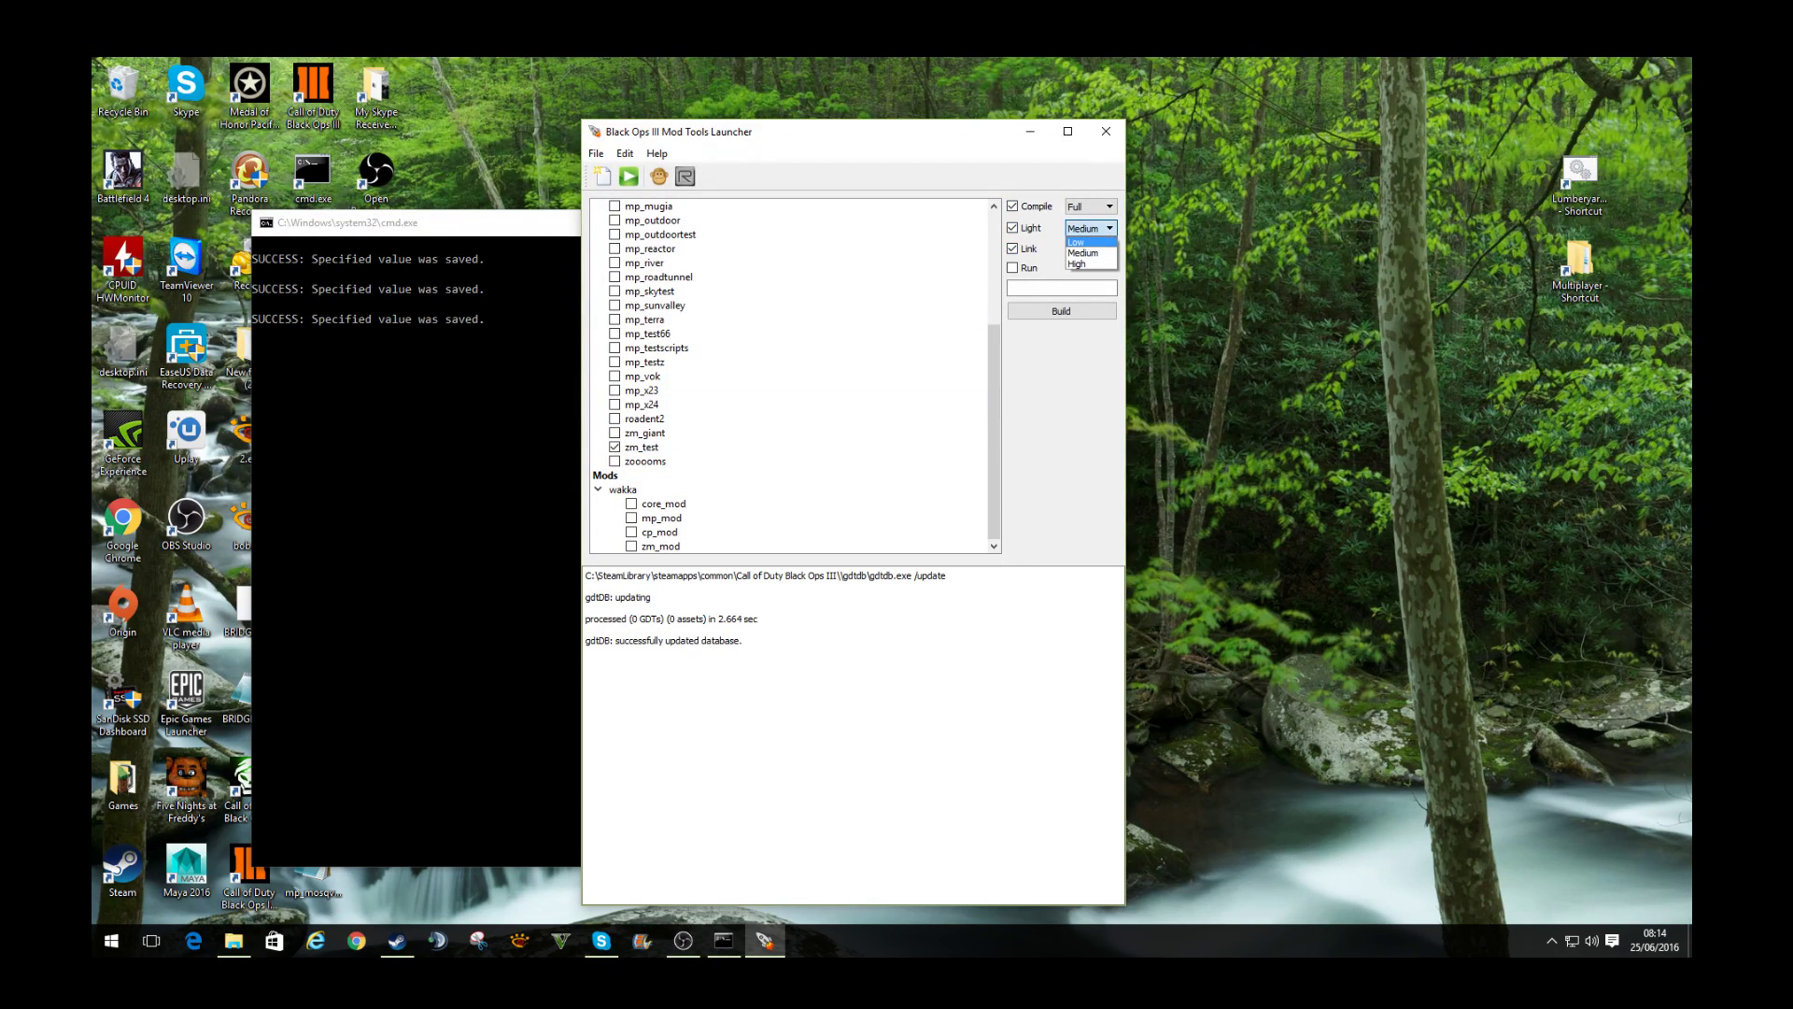
pyautogui.click(1084, 242)
pyautogui.click(1061, 311)
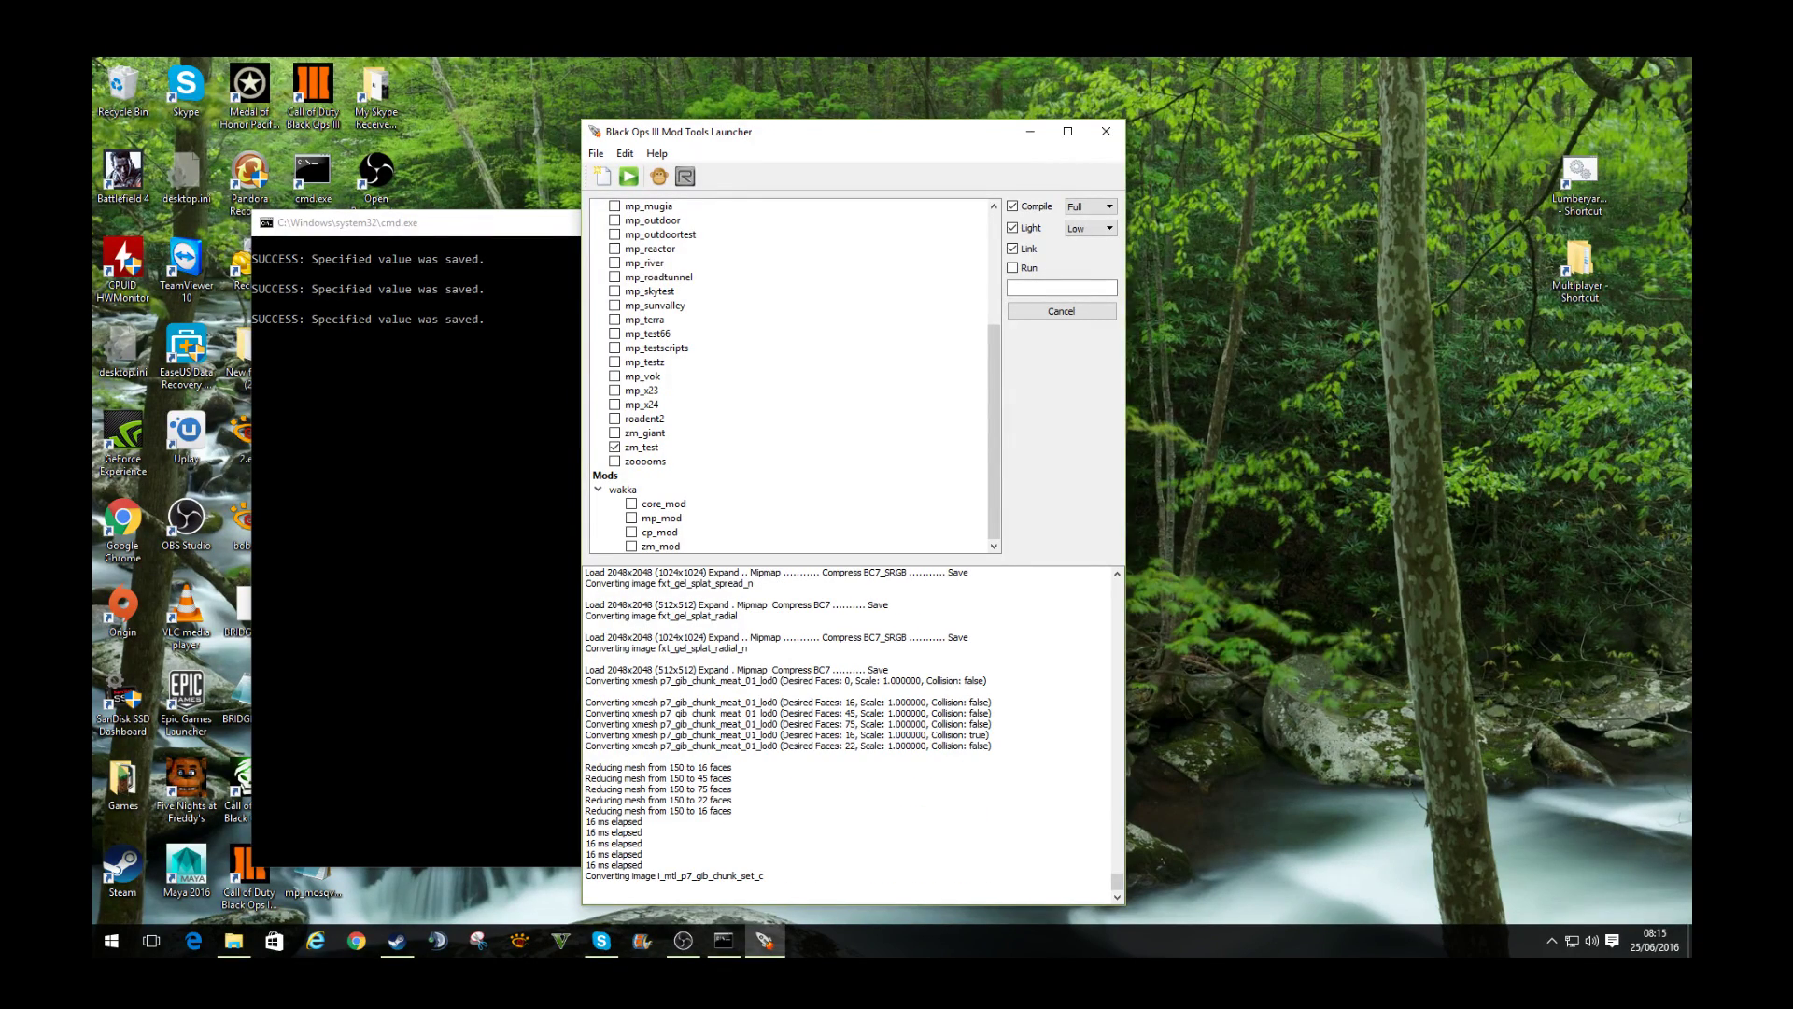
# Step: Open Task Manager beside the launcher and examine the running processes and CPU performance during the build
pyautogui.hotkey('ctrl', 'shift', 'Escape')
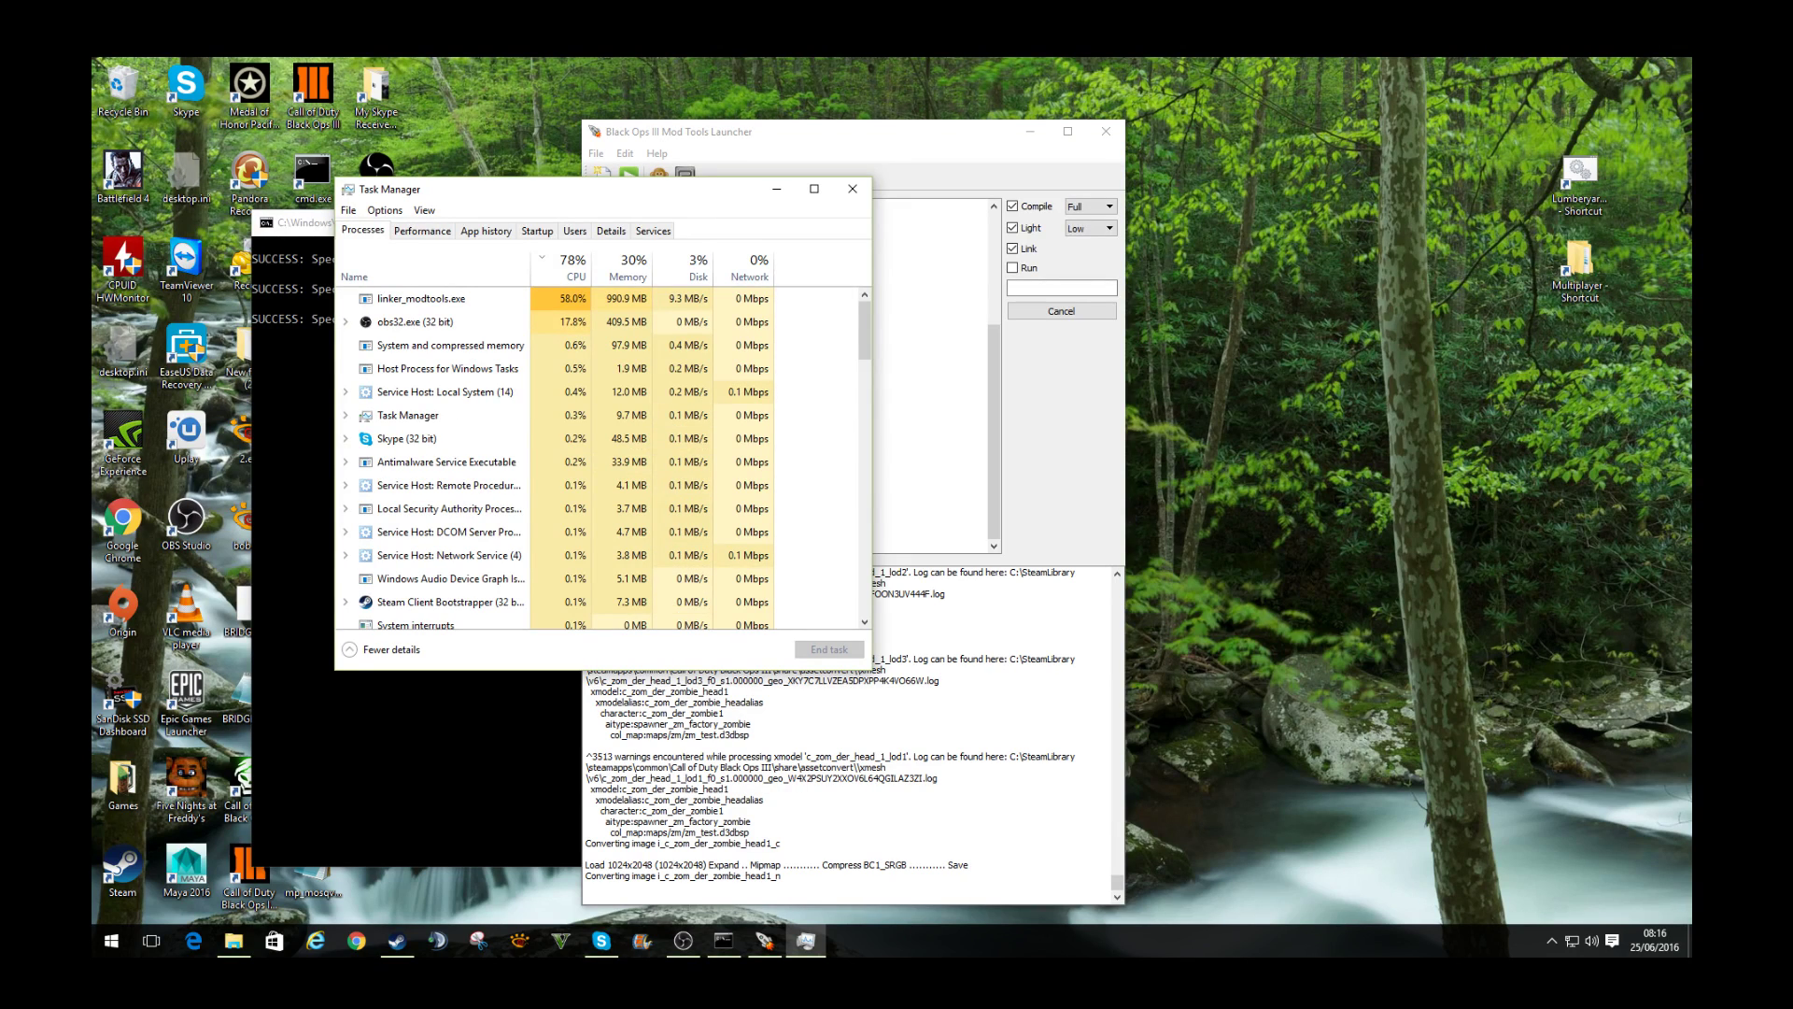
pyautogui.moveTo(709, 191); pyautogui.dragTo(574, 214)
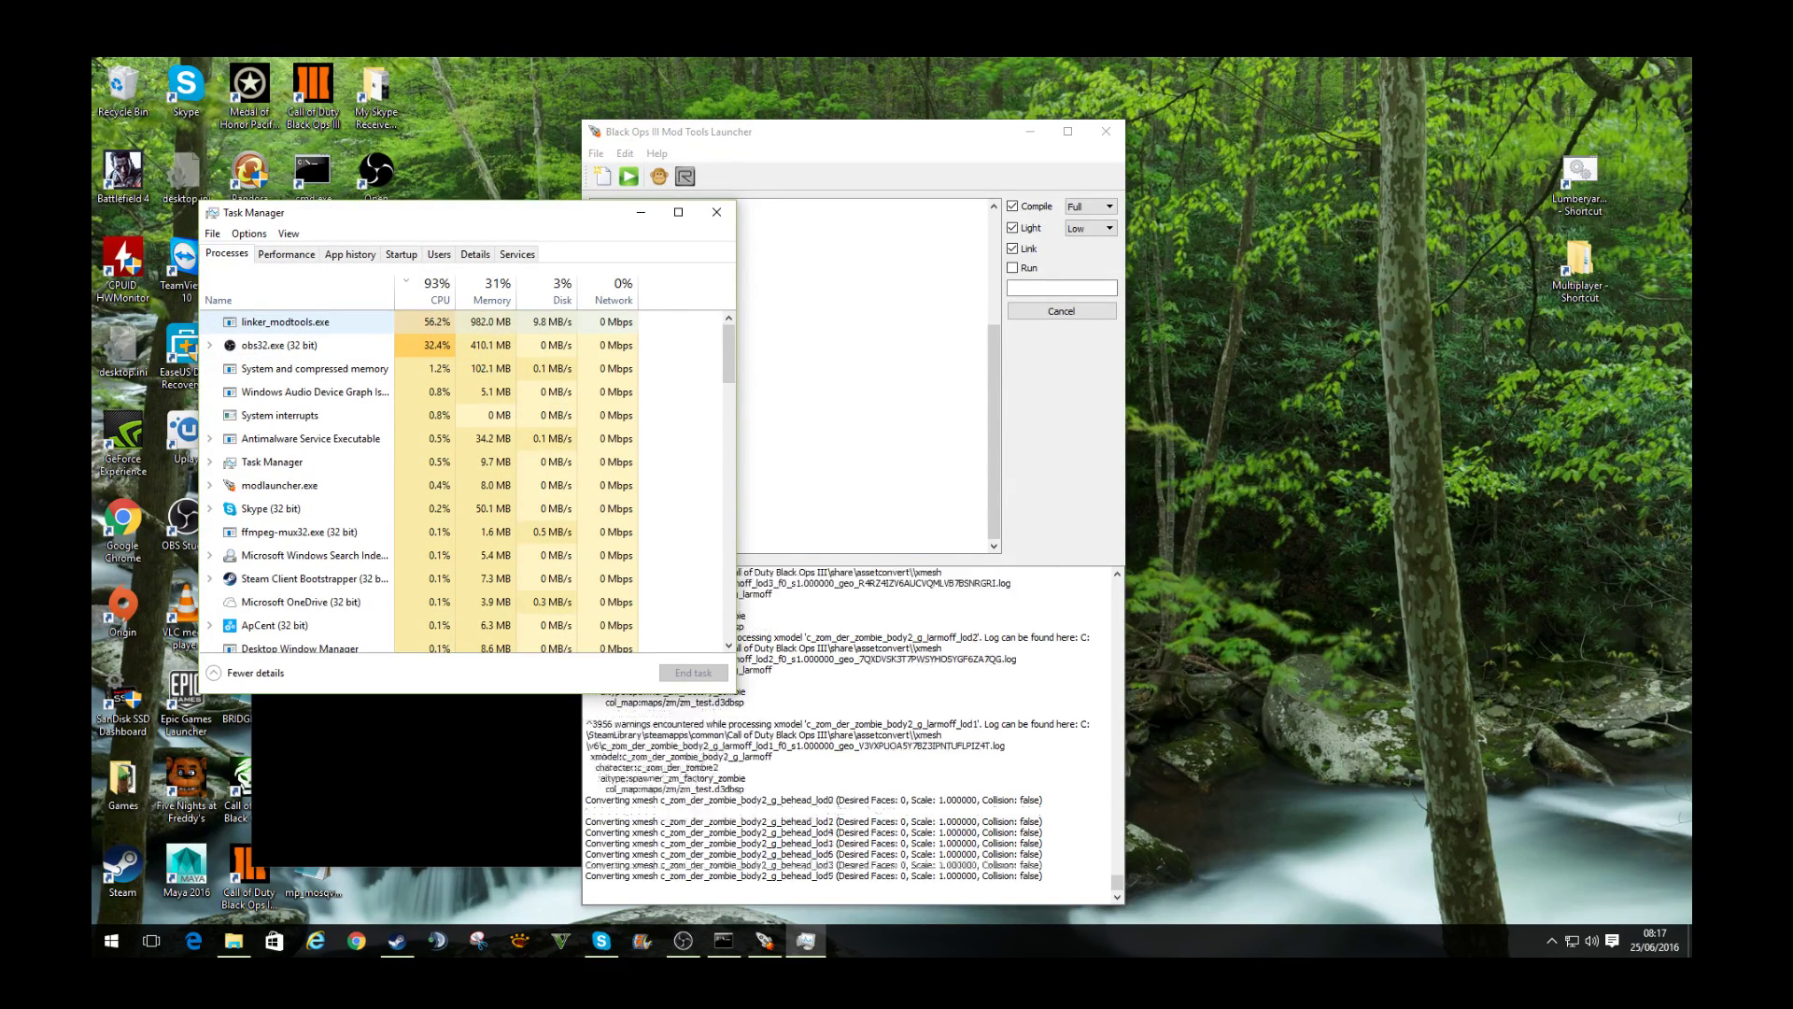
pyautogui.click(286, 253)
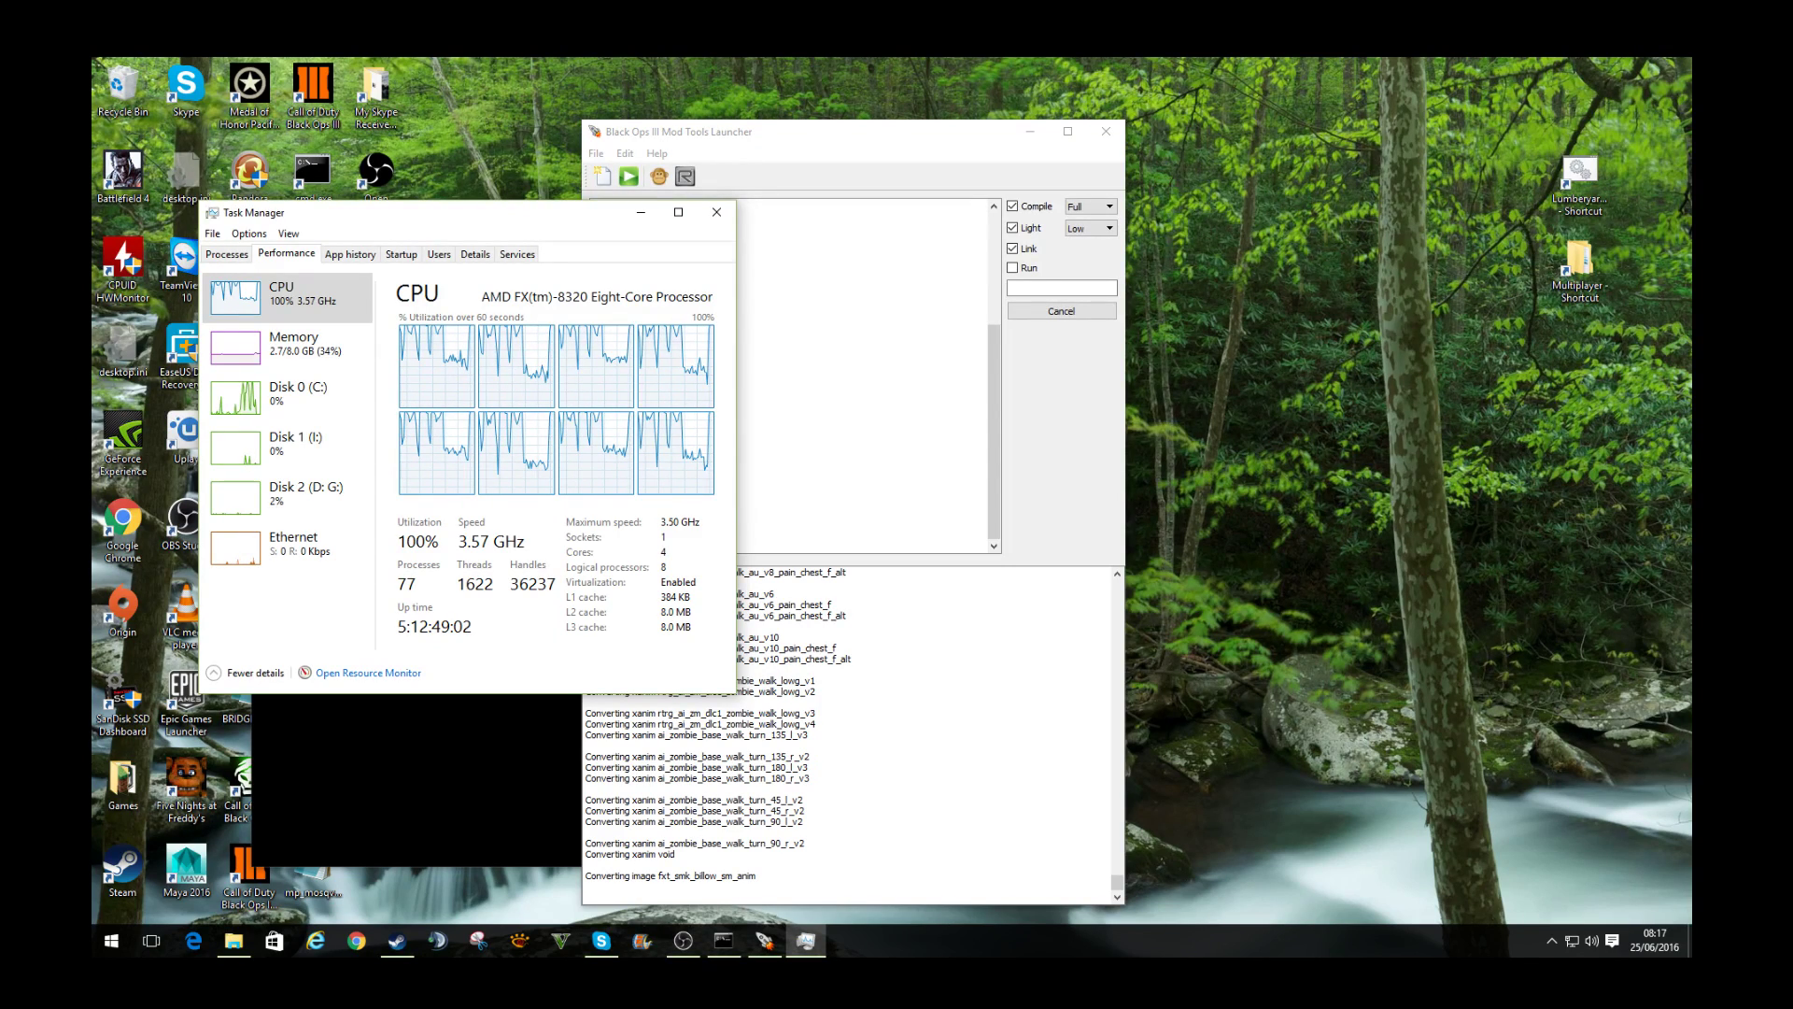
pyautogui.moveTo(455, 220)
pyautogui.mouseDown()
pyautogui.moveTo(464, 196)
pyautogui.moveTo(476, 226)
pyautogui.mouseUp()
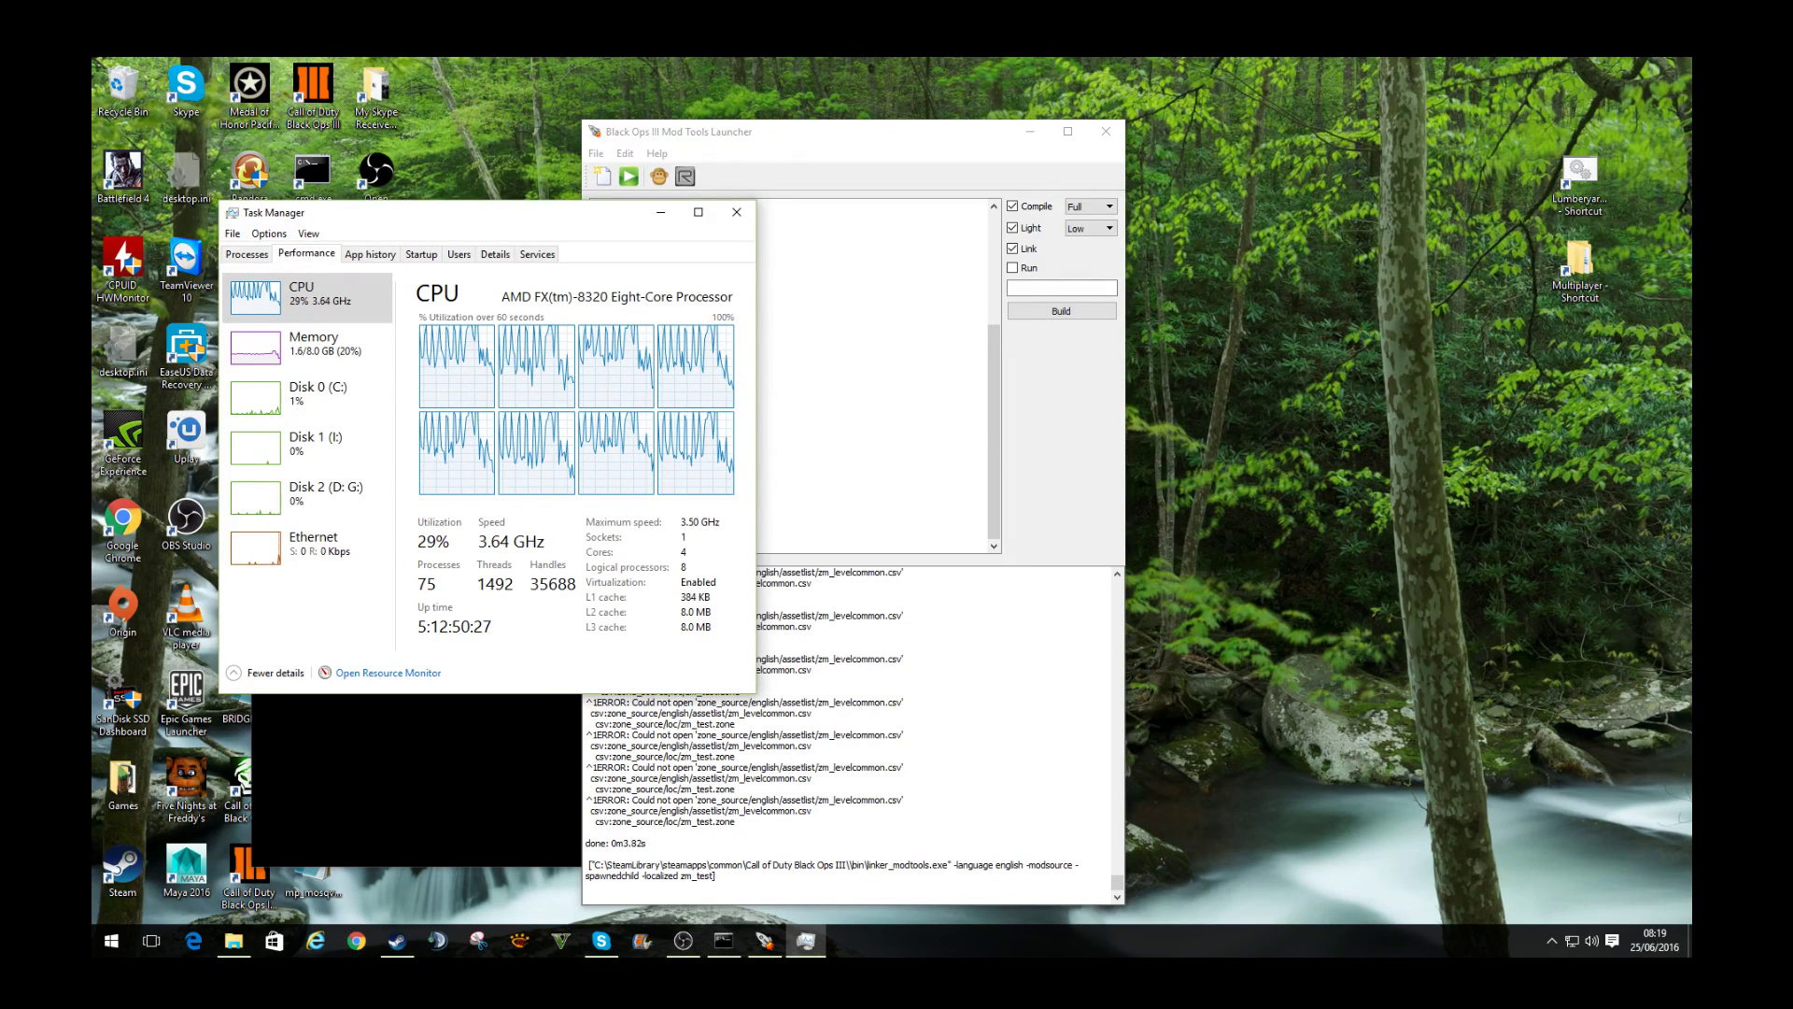
# Step: Disable Compile and Light, enable Run, and start the build again to link and launch zm_test
pyautogui.click(1012, 205)
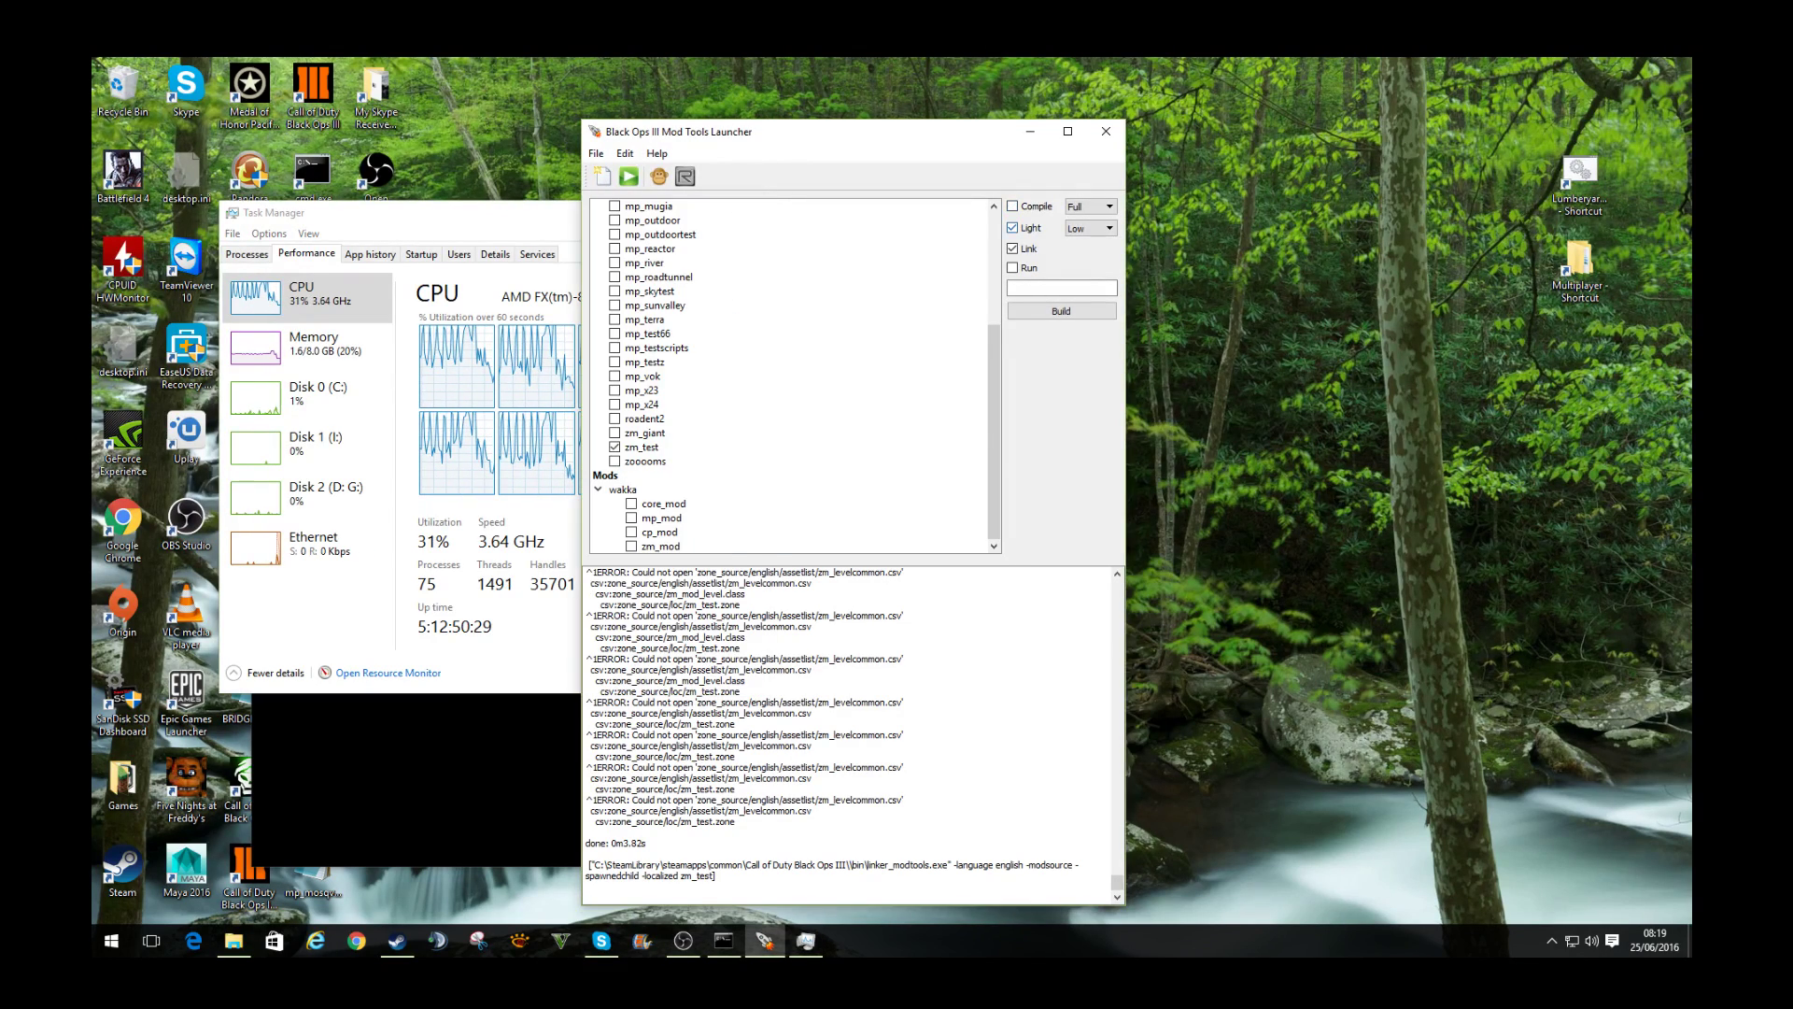
pyautogui.click(1012, 227)
pyautogui.click(1012, 267)
pyautogui.click(1061, 310)
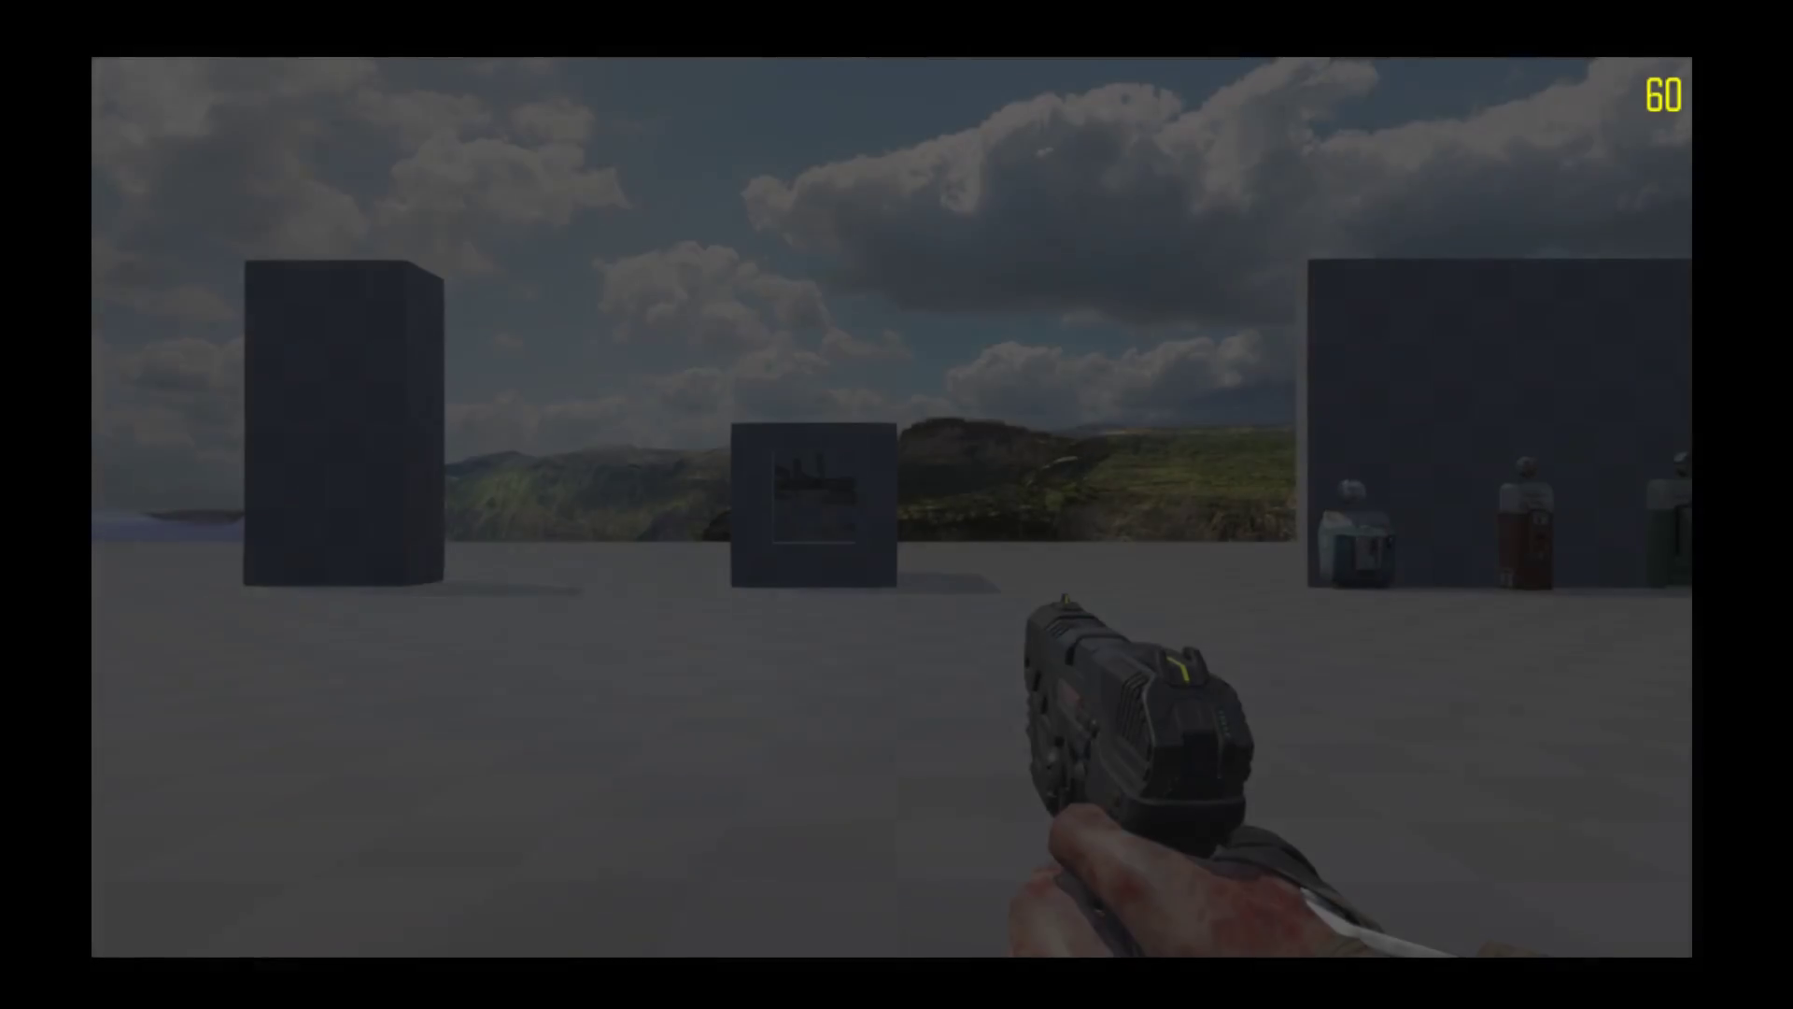
# Step: Walk through the running zm_test map to examine the perk machines, the GobbleGum machine and the walls
pyautogui.press('w')
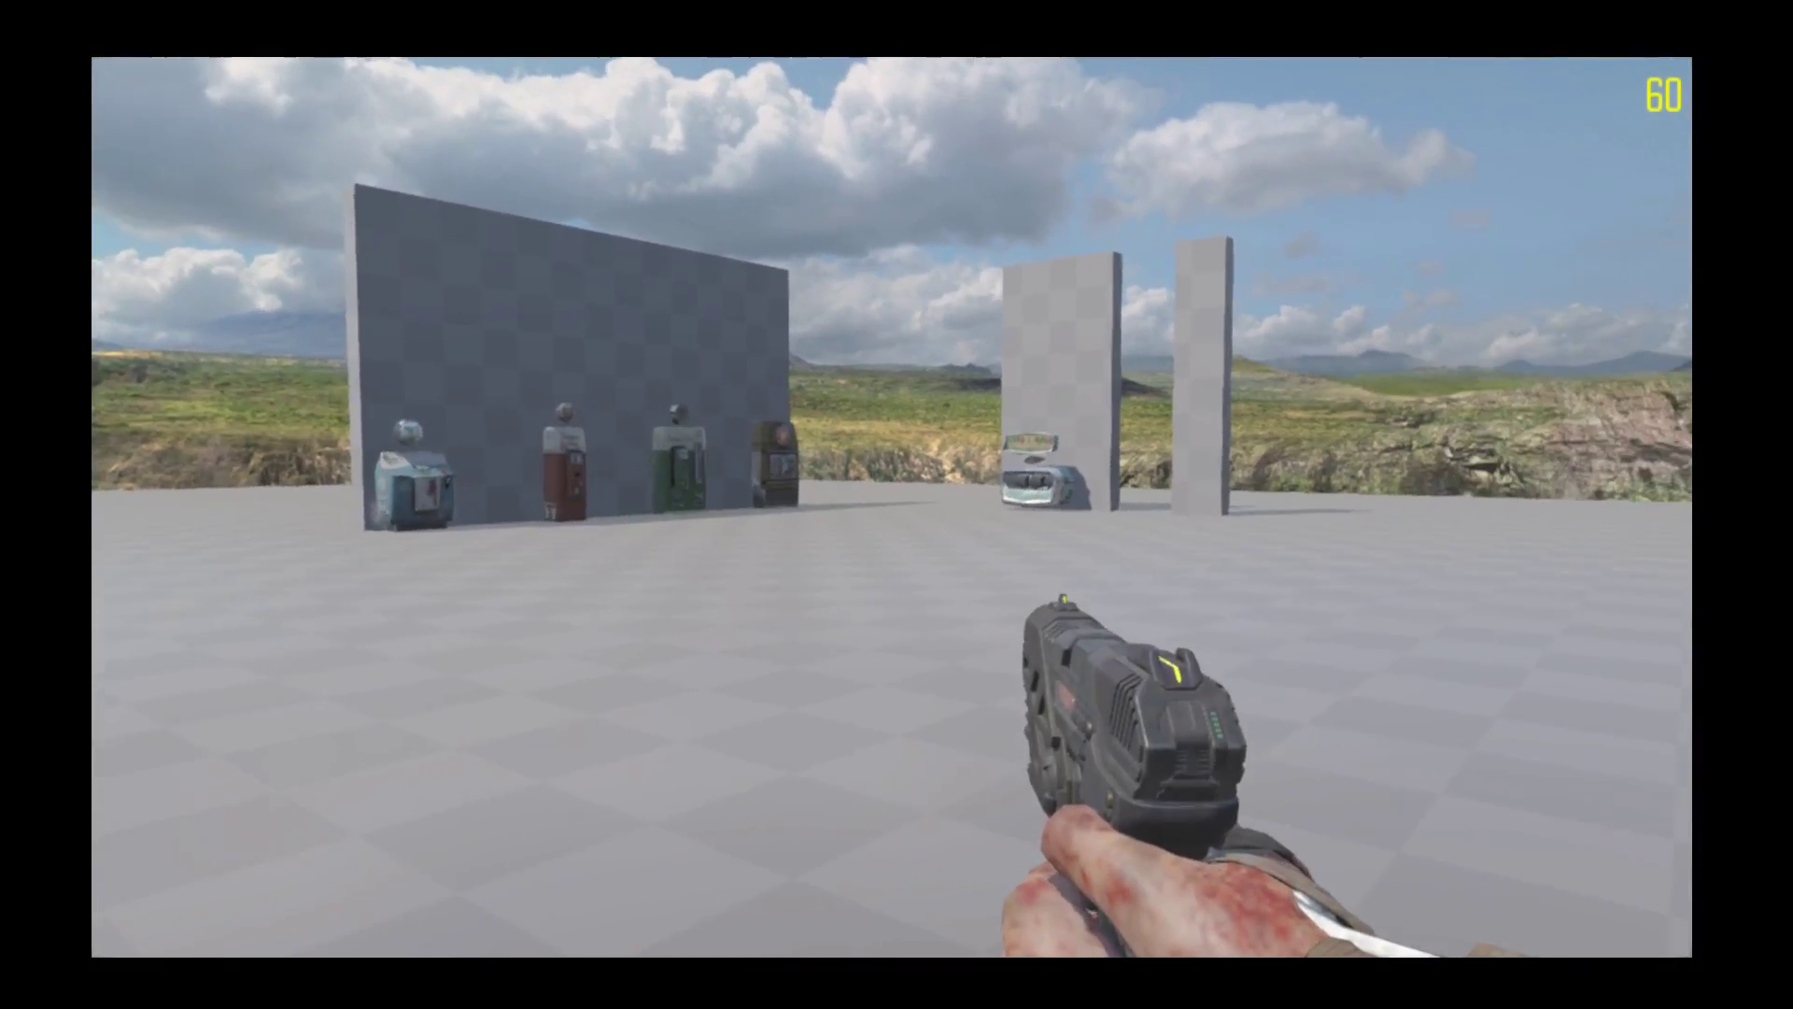
pyautogui.press('w')
pyautogui.press('w')
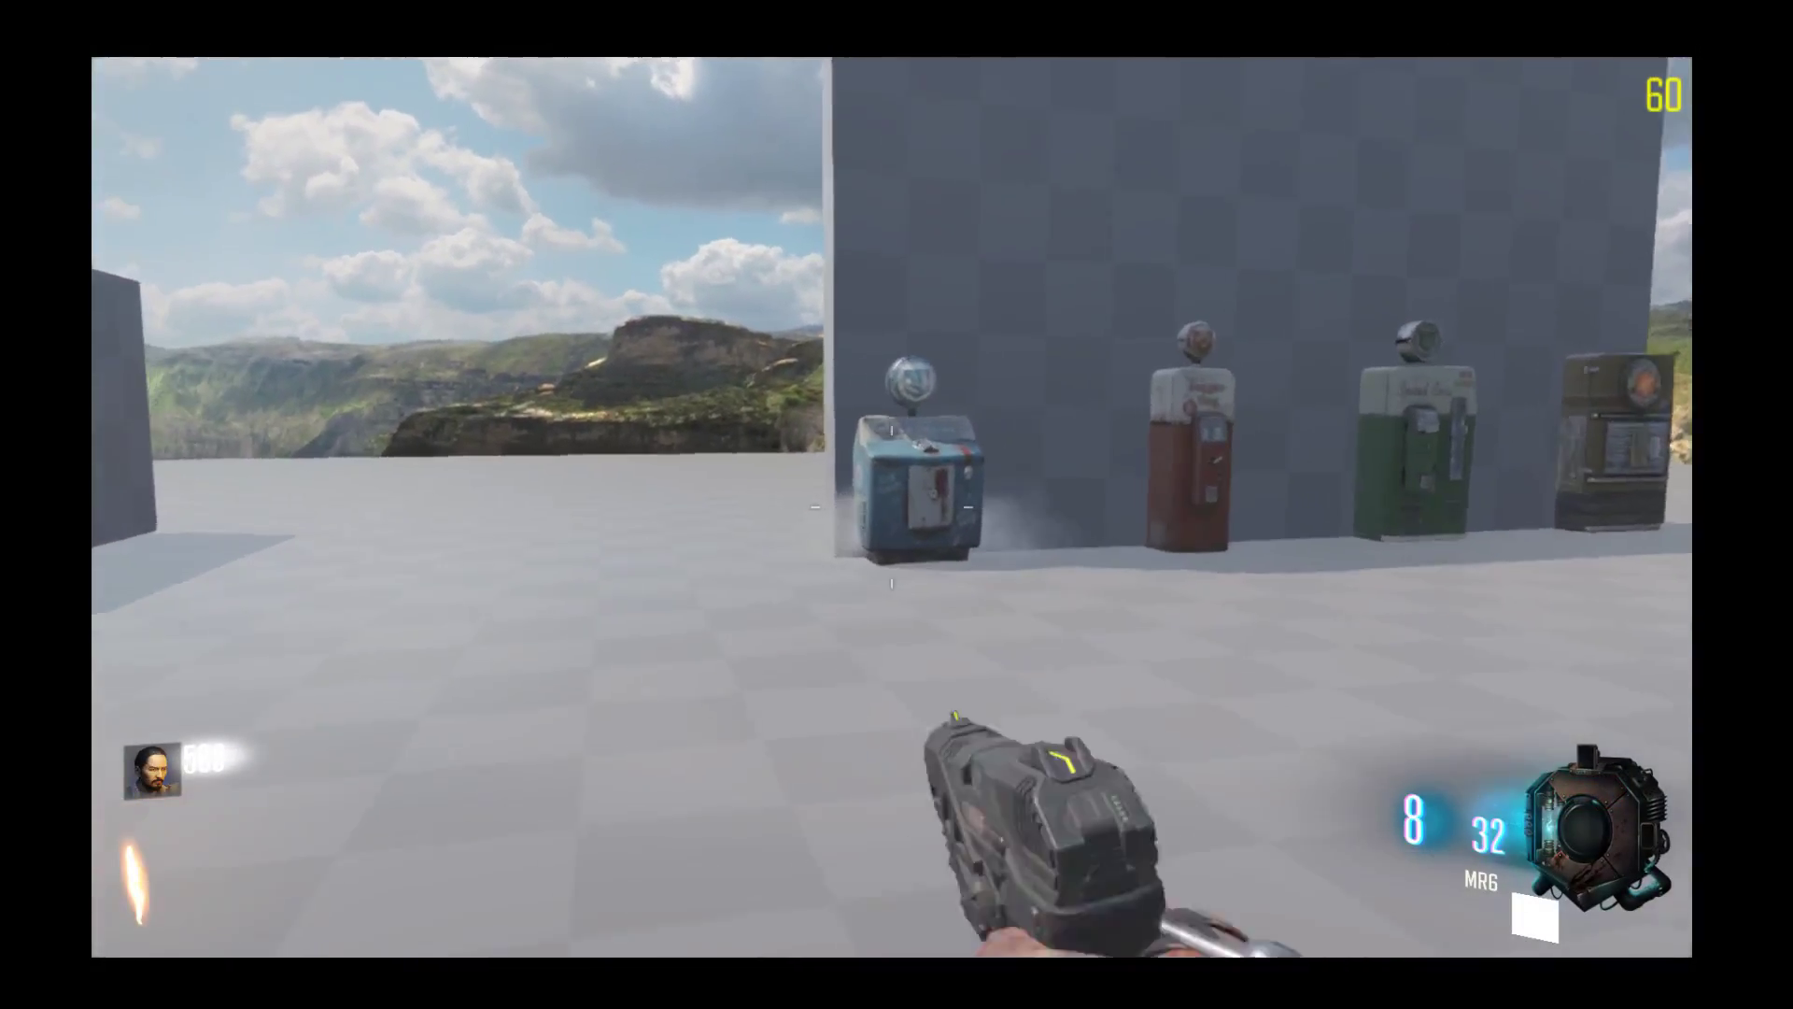
pyautogui.press('w')
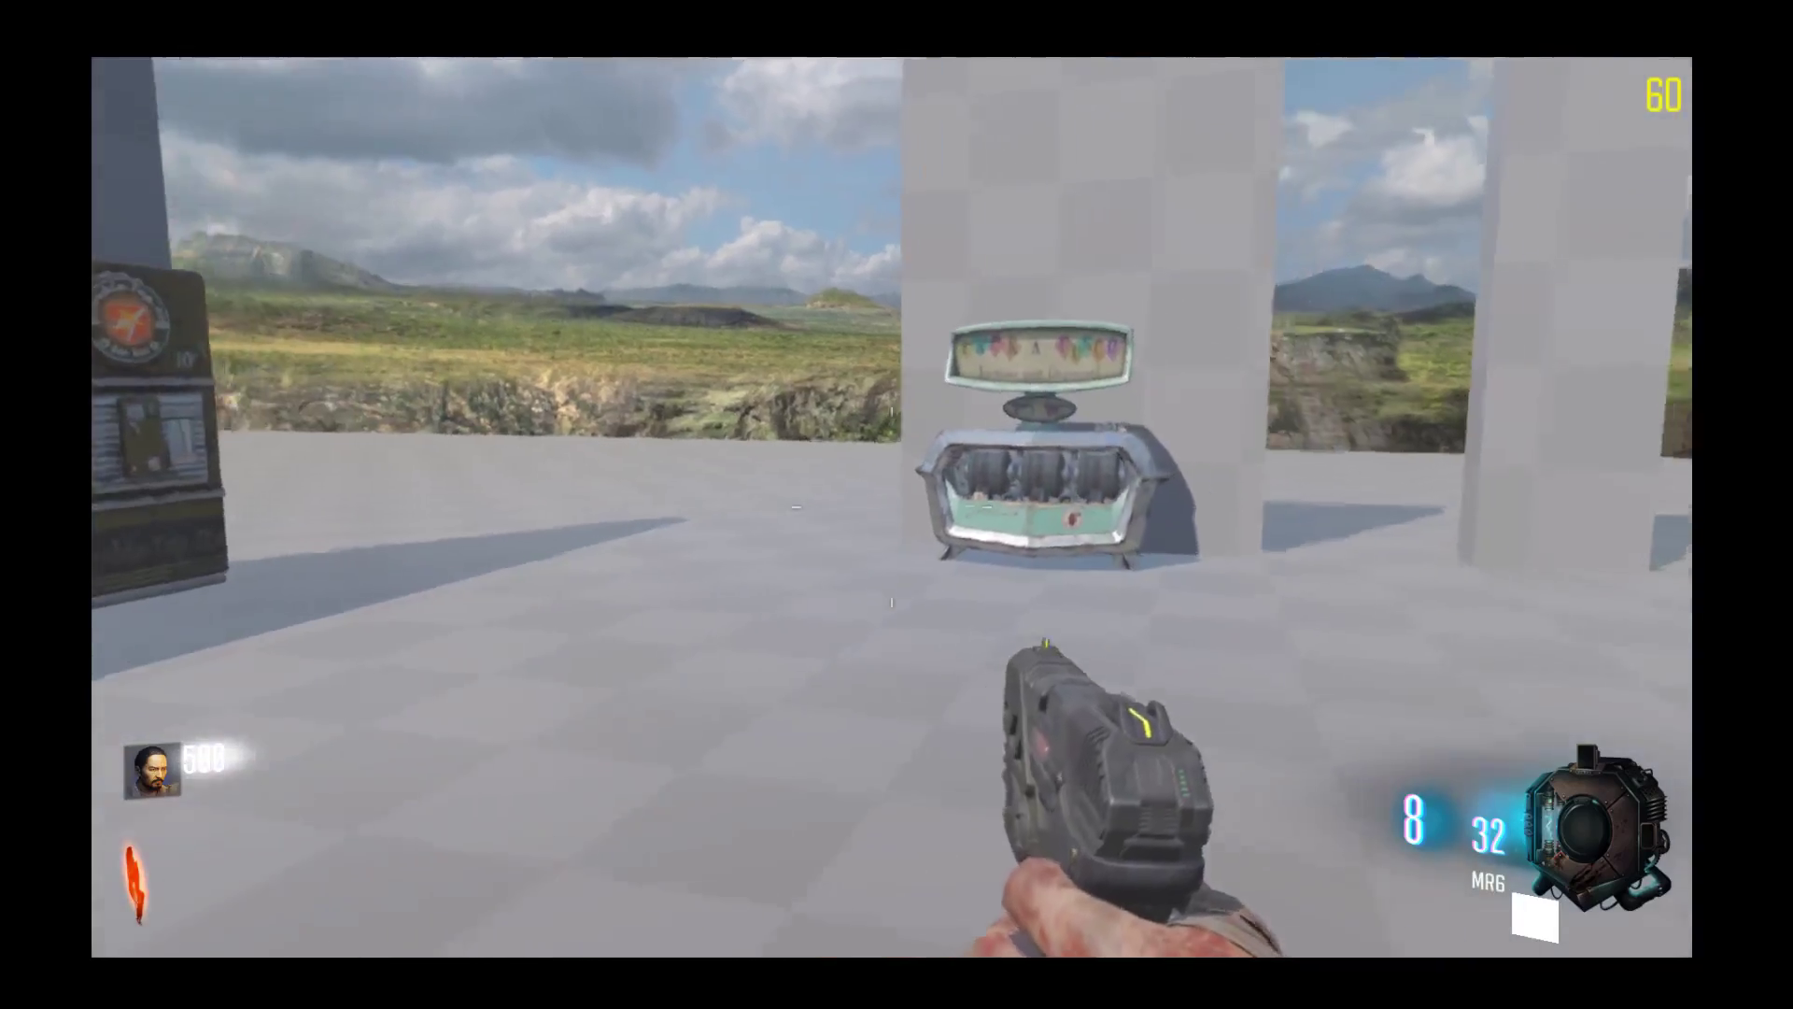
pyautogui.press('w')
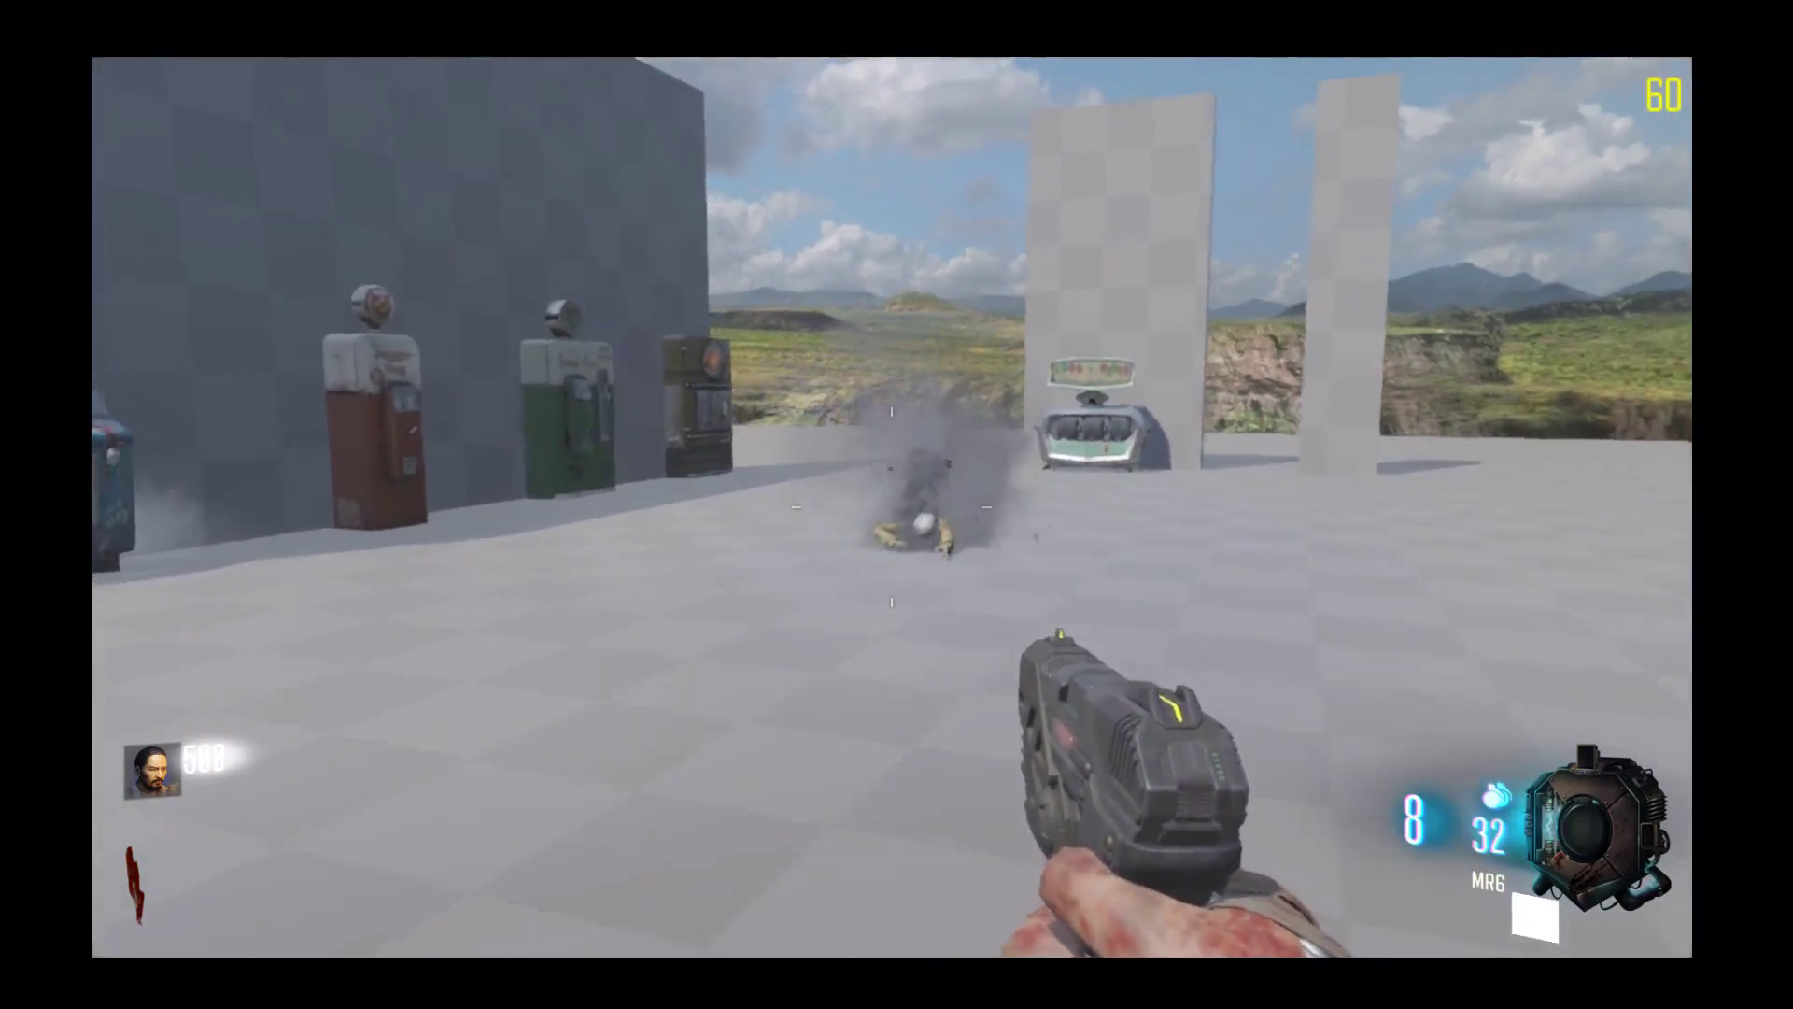
# Step: Advance on the zombie near the GobbleGum machine, shoot it with aimed MR6 fire and reload the pistol
pyautogui.press('w')
pyautogui.rightClick(892, 507)
pyautogui.click(892, 507)
pyautogui.click(892, 507)
pyautogui.click(892, 508)
pyautogui.click(892, 507)
pyautogui.click(892, 507)
pyautogui.click(892, 507)
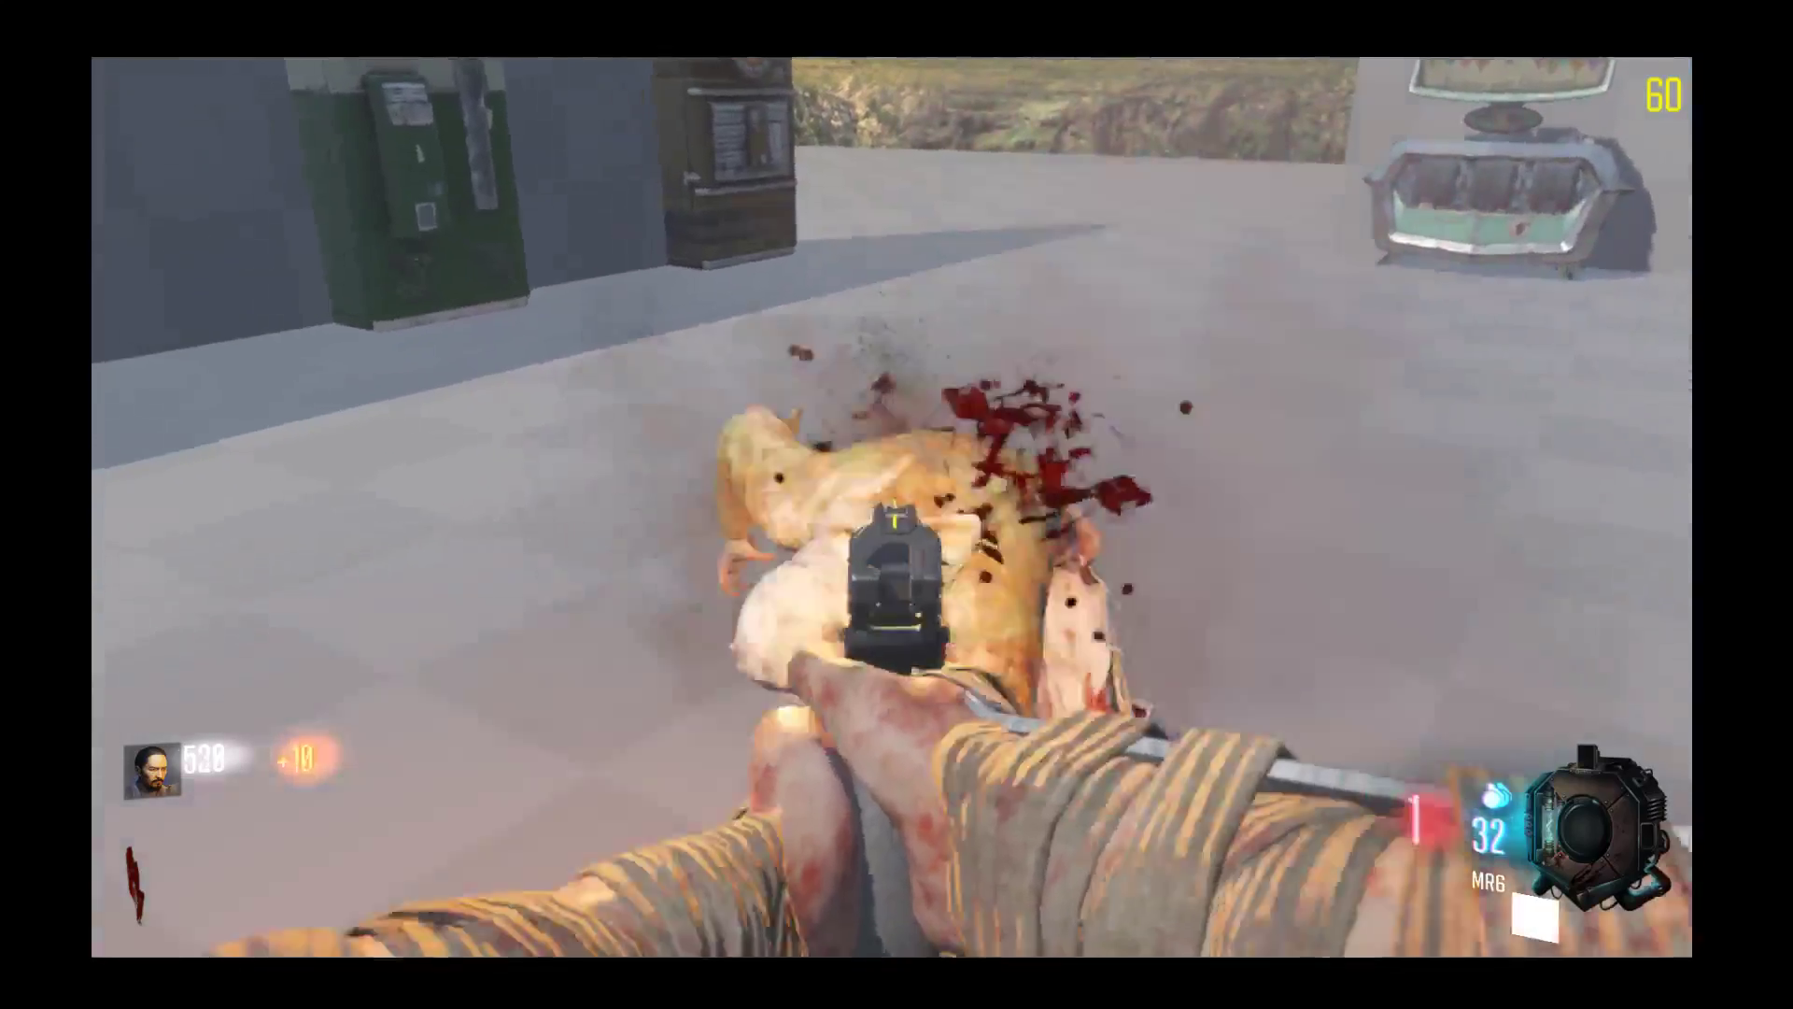
pyautogui.click(892, 506)
pyautogui.press('r')
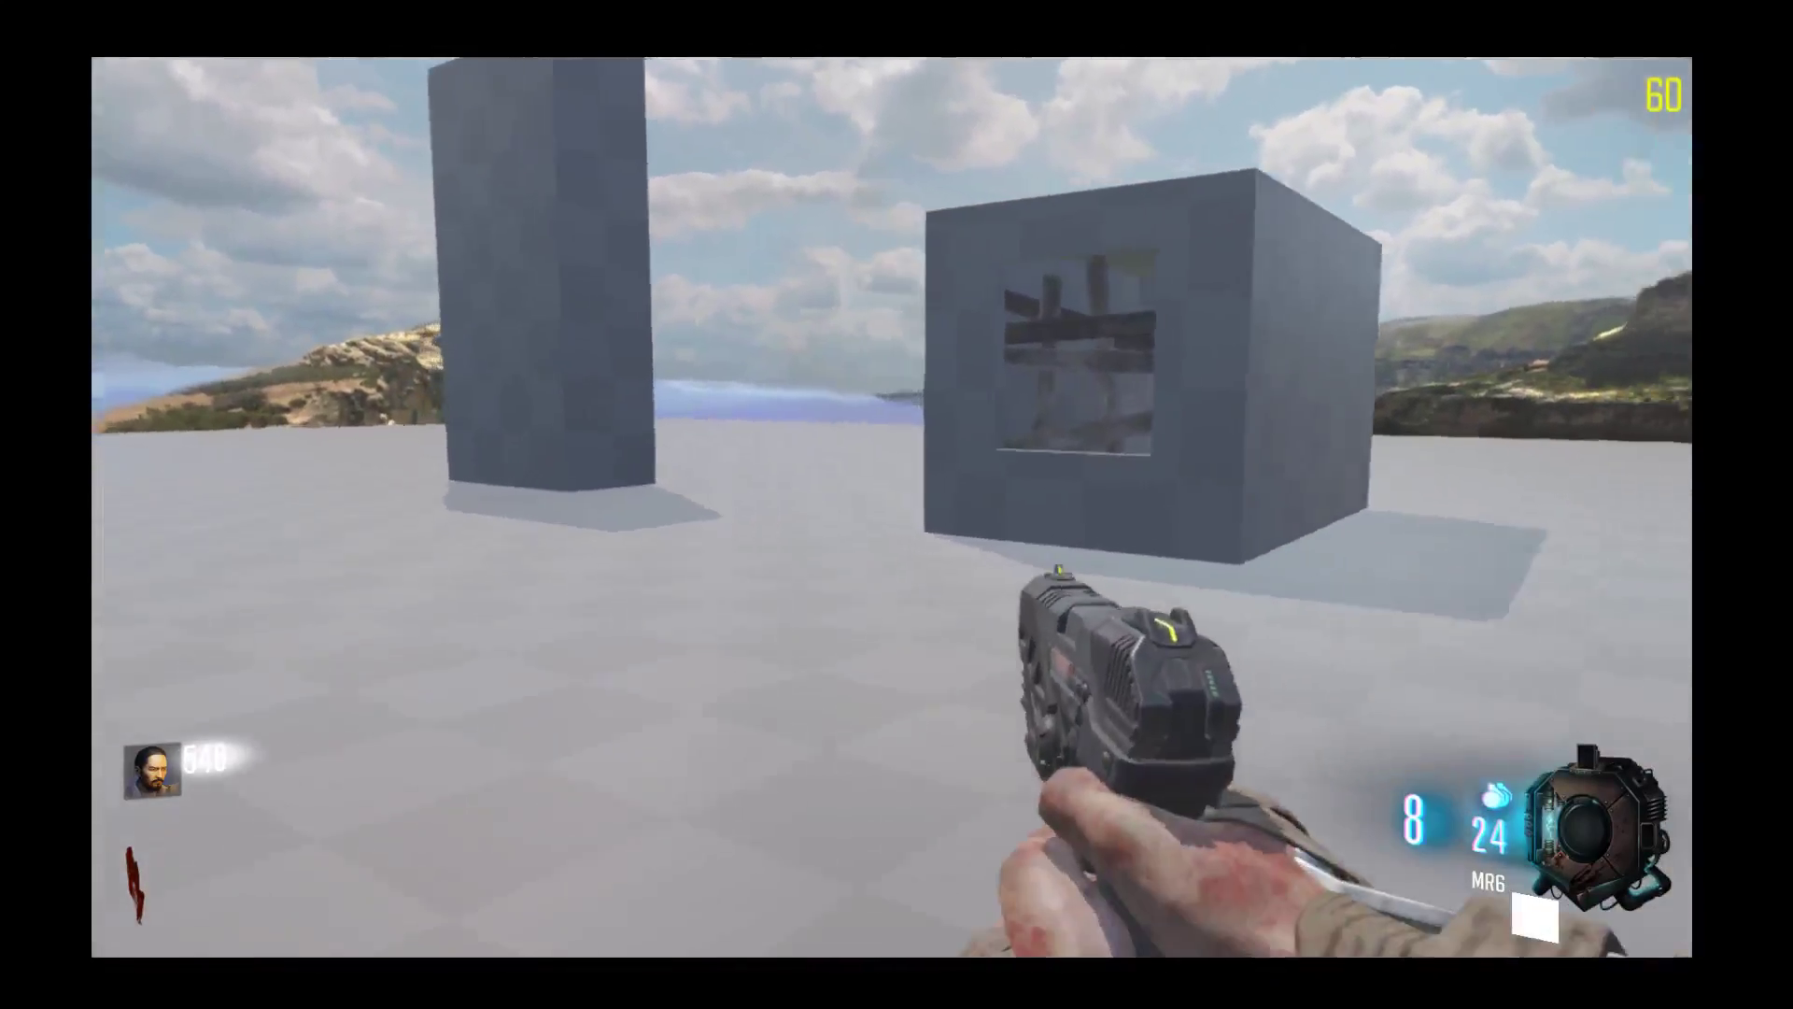
# Step: Fire the MR6 at the zombies in front of the perk machines, reload, and finish with a melee attack
pyautogui.click(892, 506)
pyautogui.click(892, 507)
pyautogui.click(892, 506)
pyautogui.click(892, 507)
pyautogui.click(892, 506)
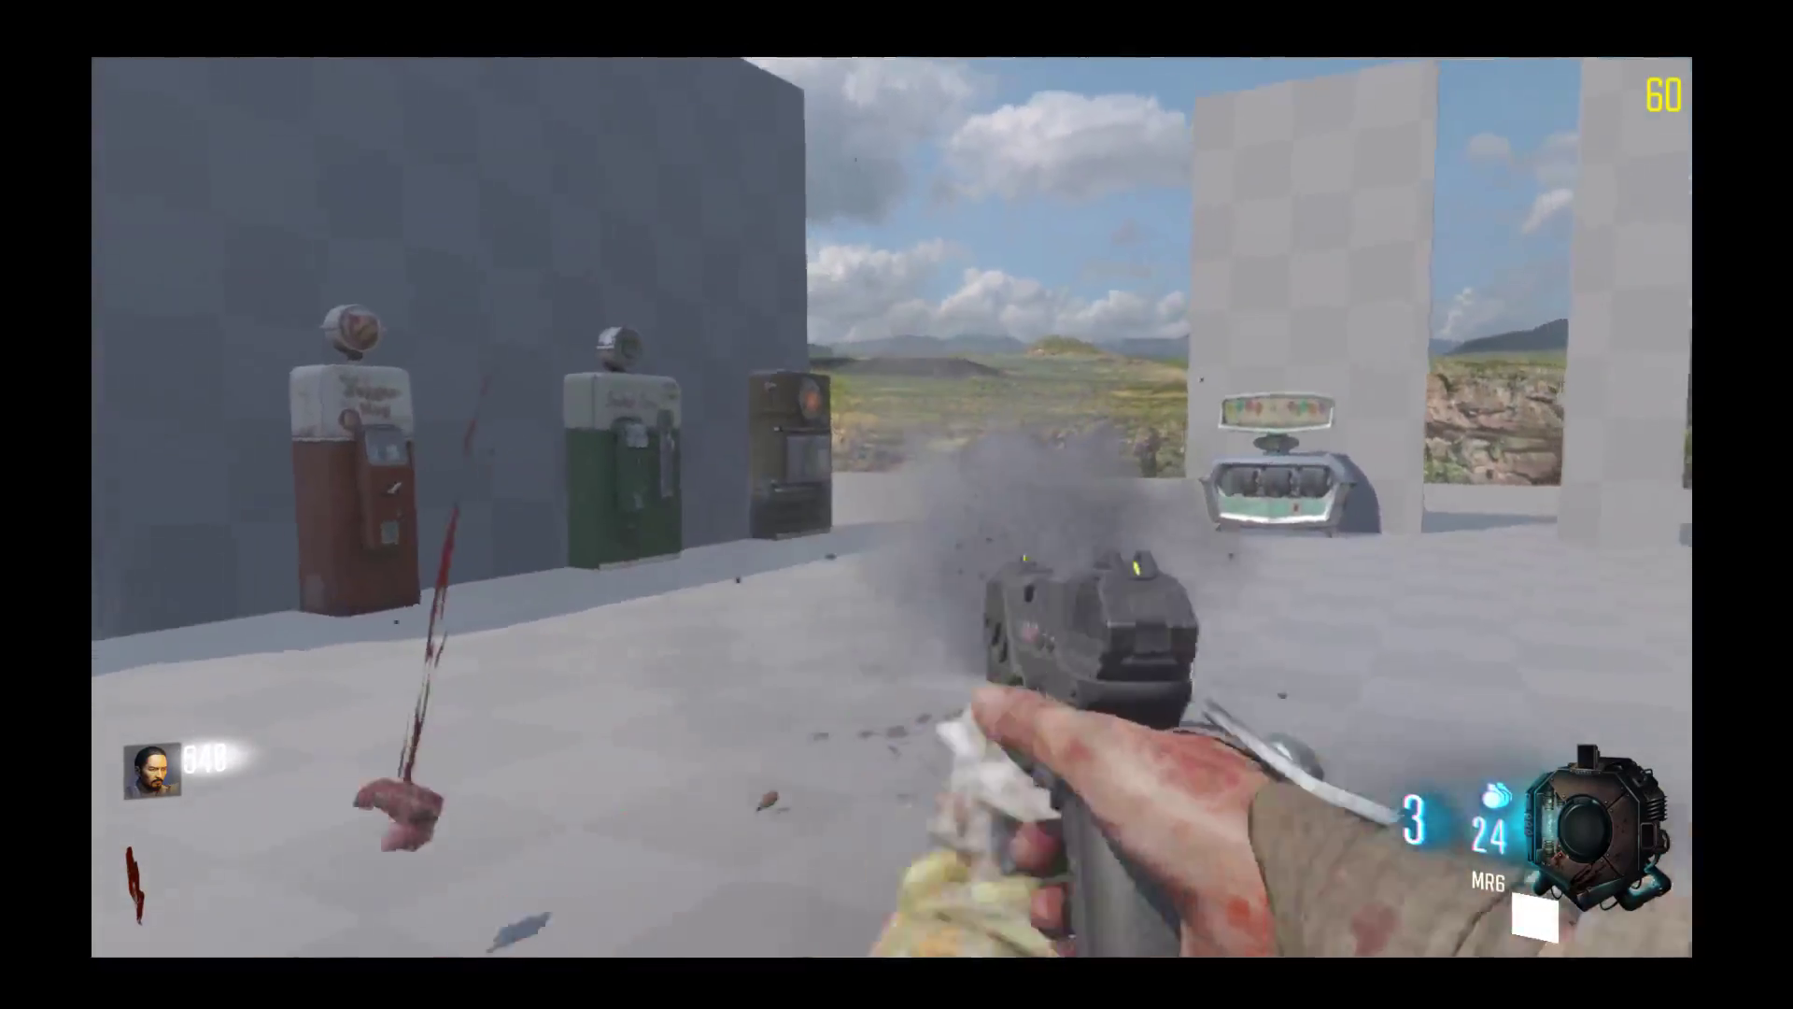
pyautogui.press('r')
pyautogui.press('v')
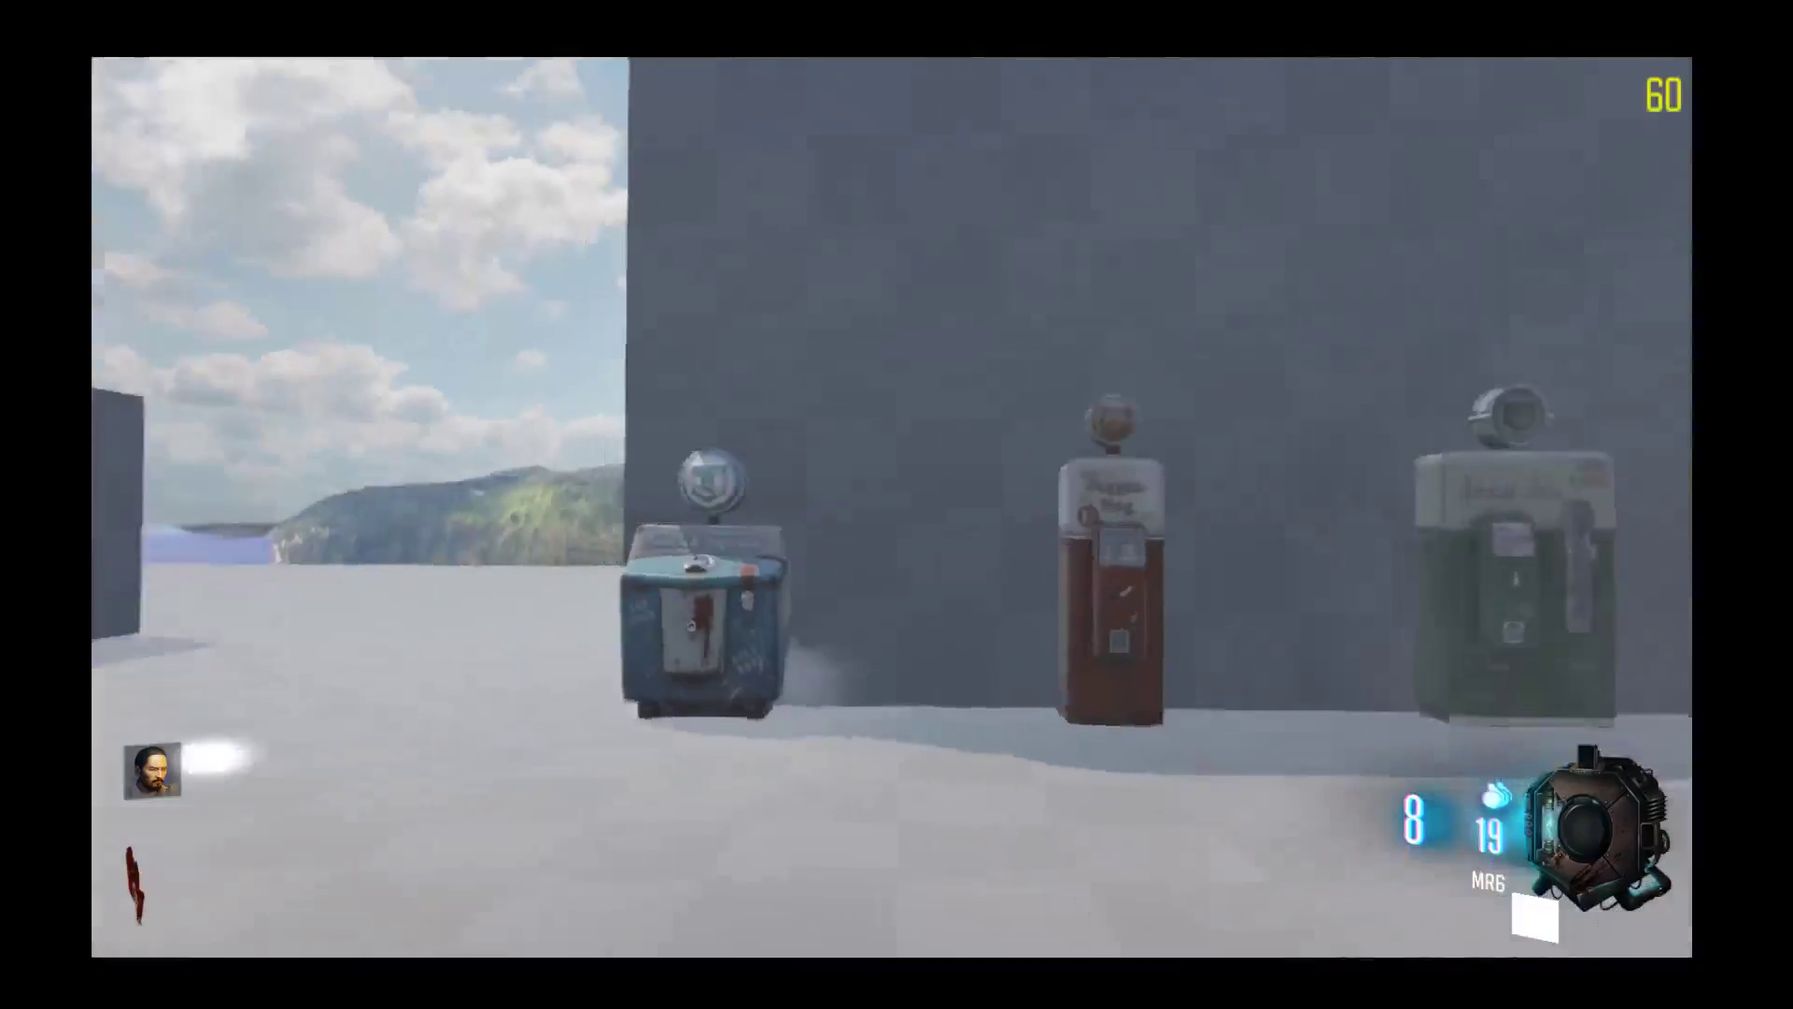
# Step: Run towards the pillar with the wall-buy outline and melee the two approaching zombies
pyautogui.press('w')
pyautogui.press('space')
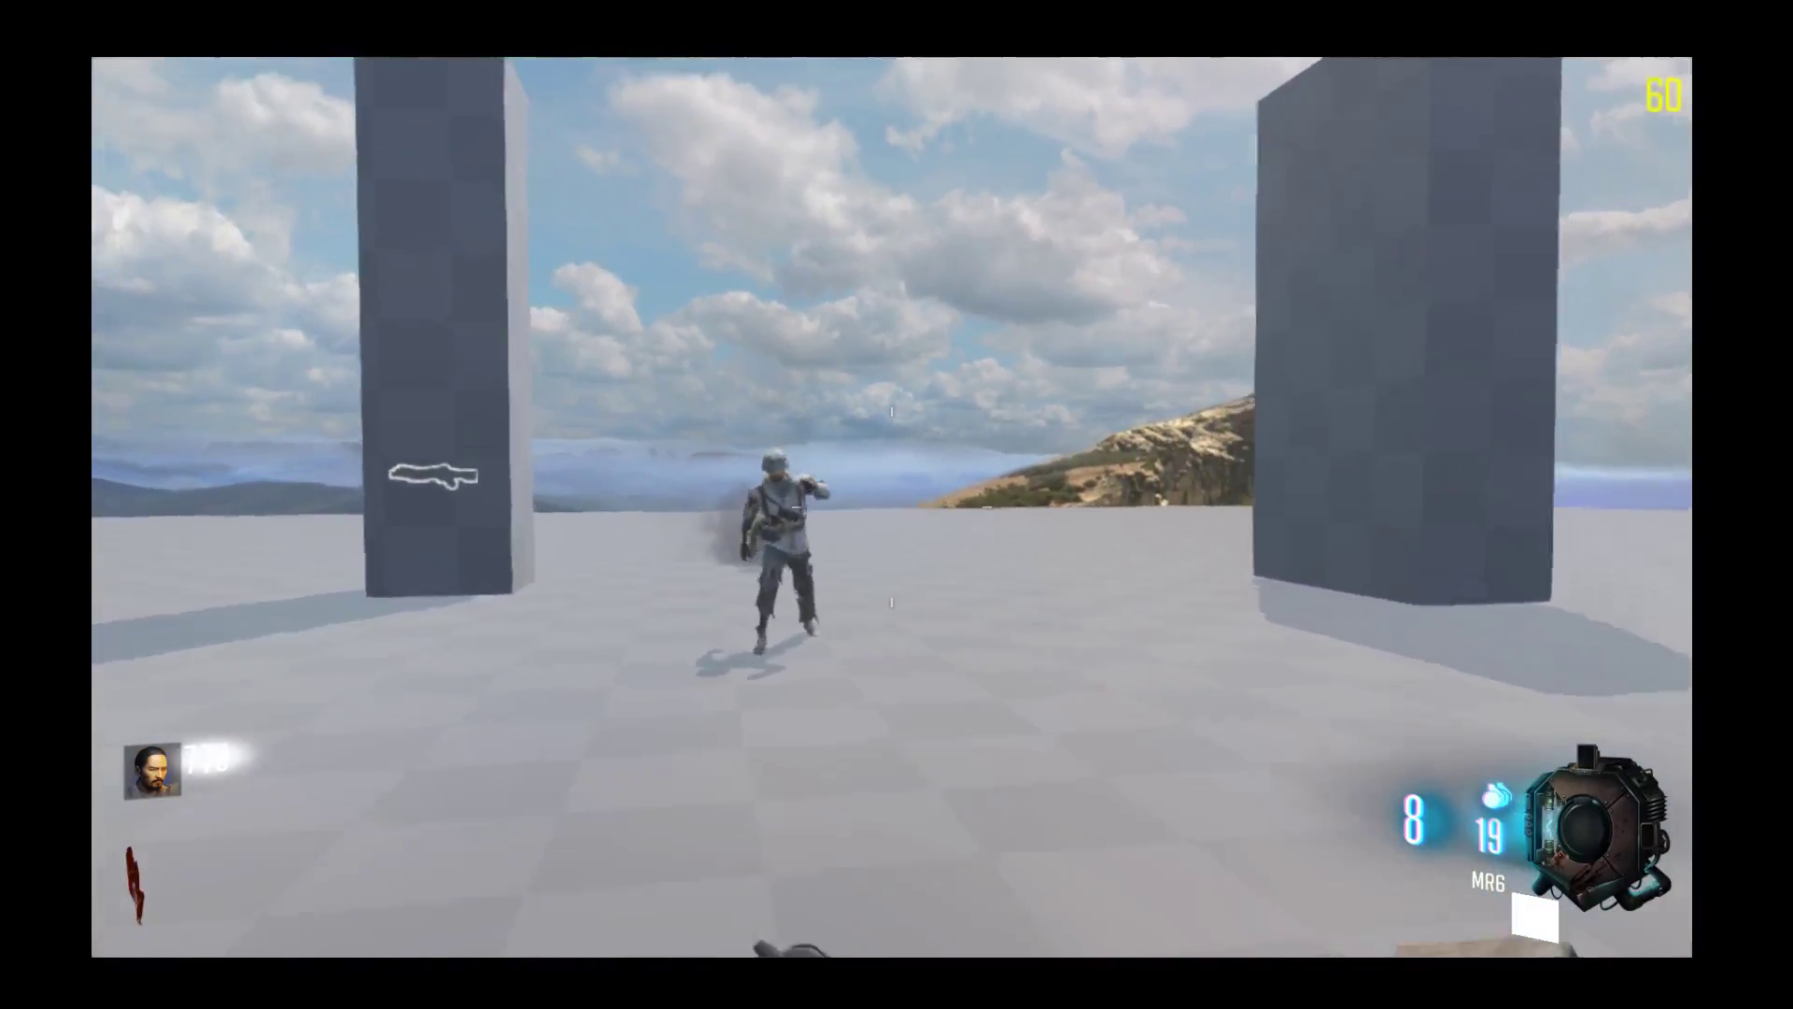
pyautogui.press('w')
pyautogui.press('v')
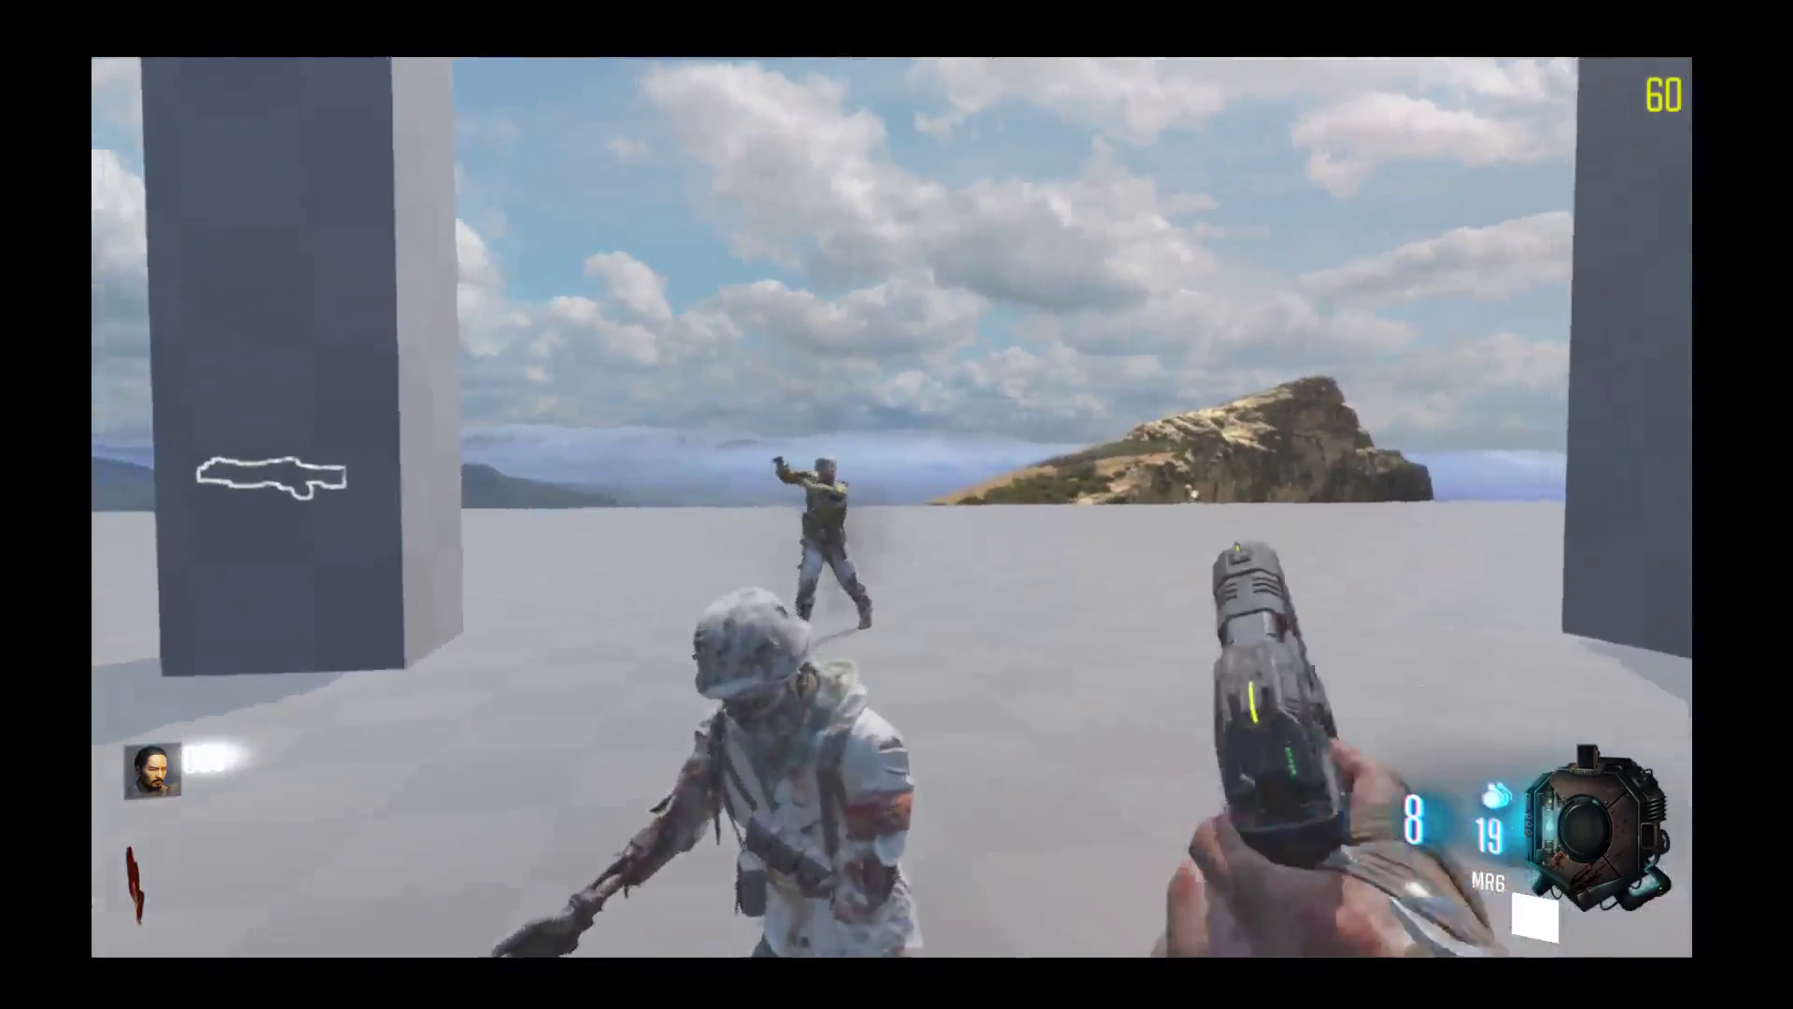
pyautogui.press('w')
pyautogui.press('v')
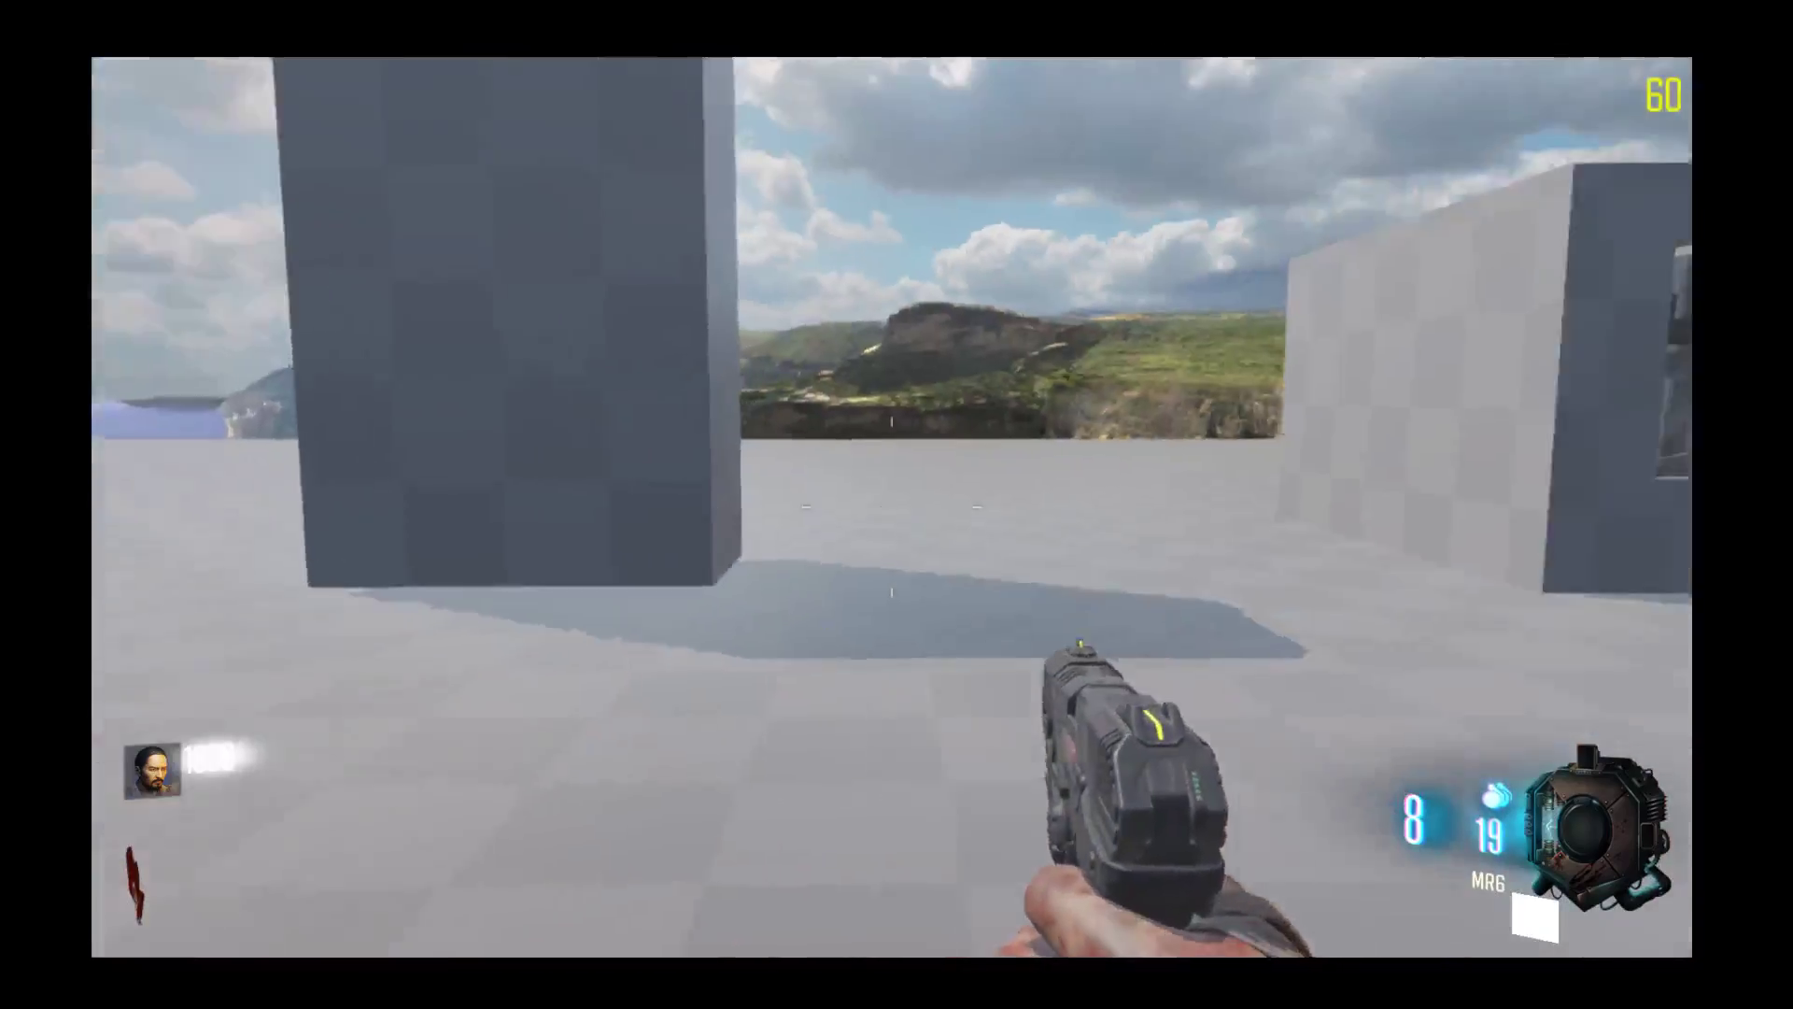
# Step: Shoot the zombie behind the boarded window, throw a grenade, back away from the barricade and reload the MR6
pyautogui.press('w')
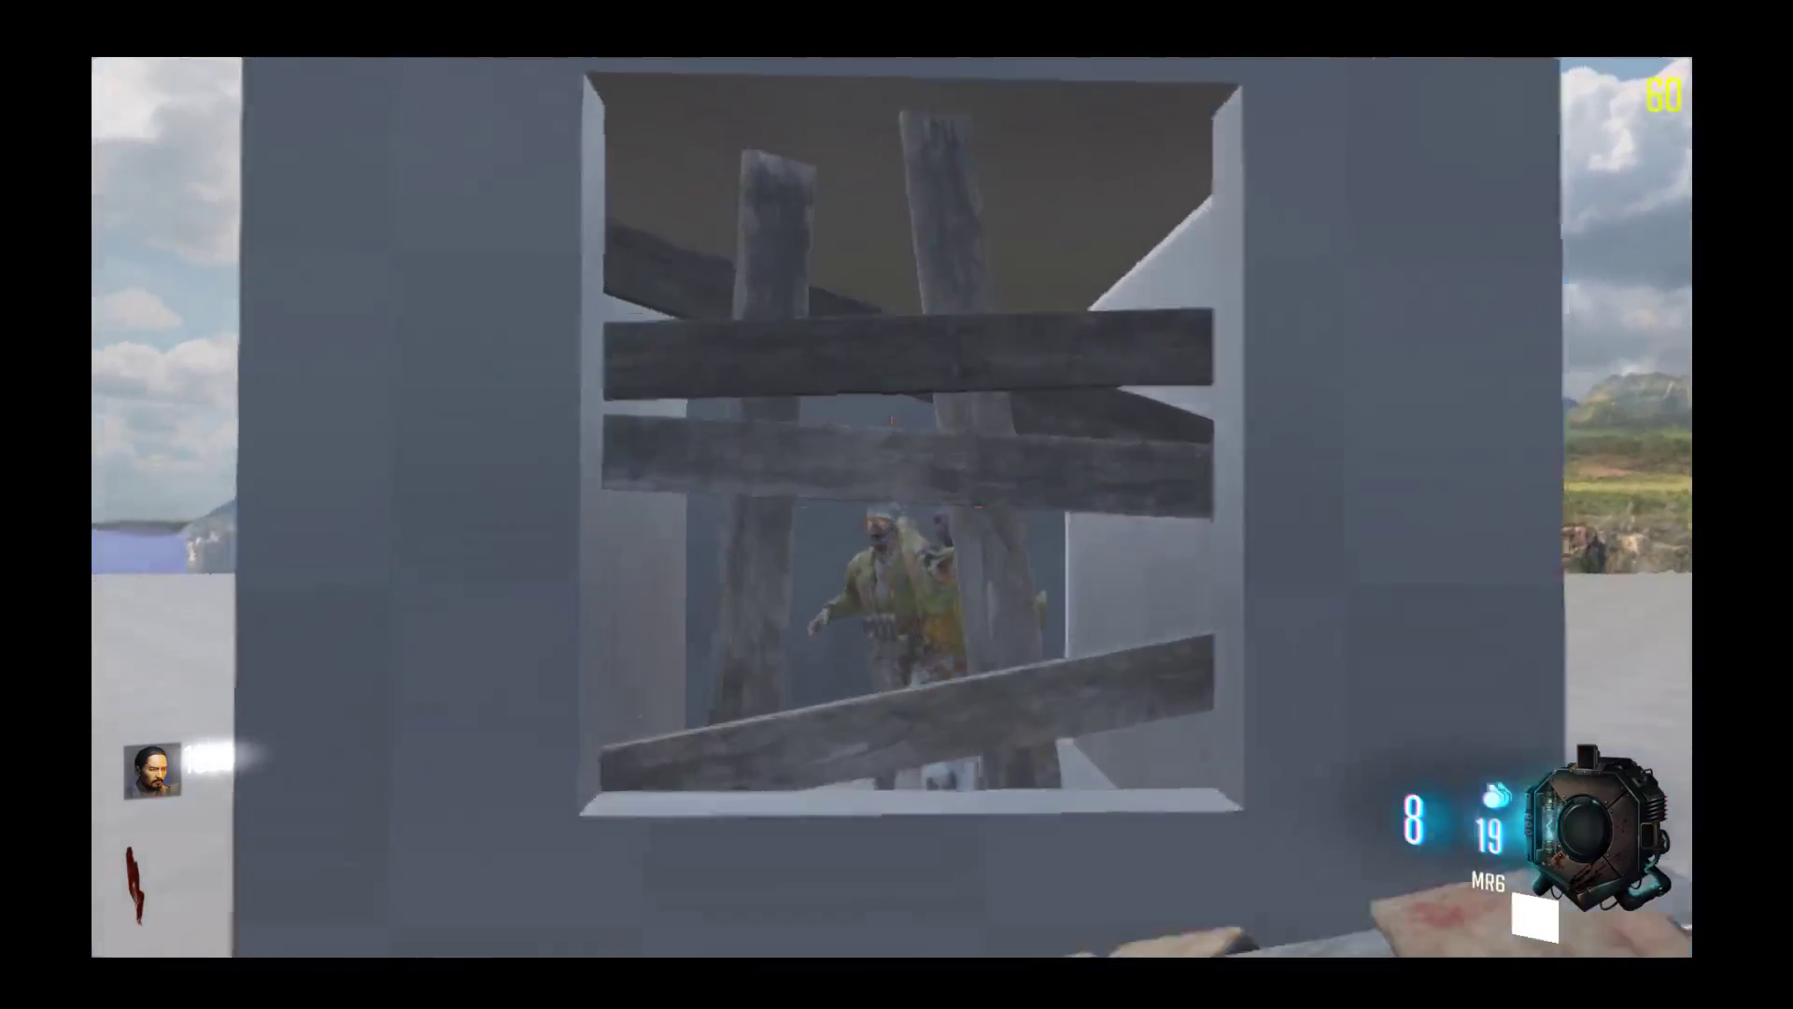
pyautogui.rightClick(892, 507)
pyautogui.click(892, 507)
pyautogui.click(892, 507)
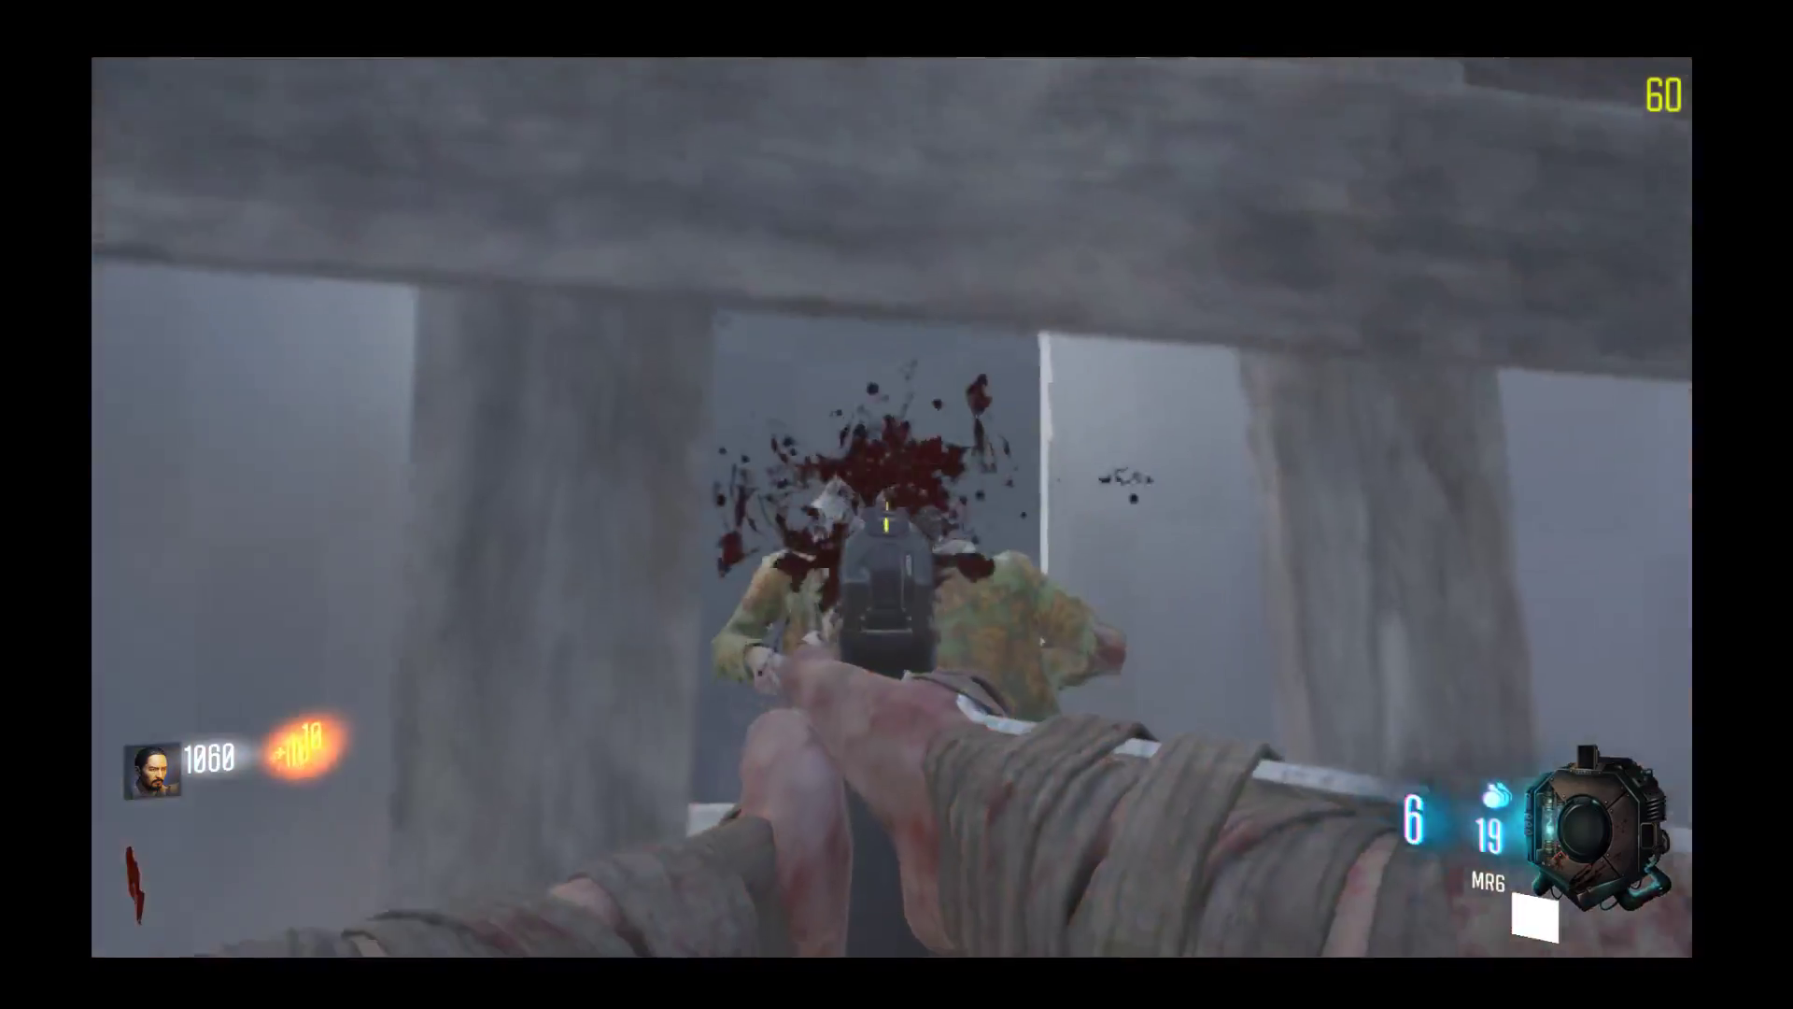
pyautogui.press('g')
pyautogui.press('s')
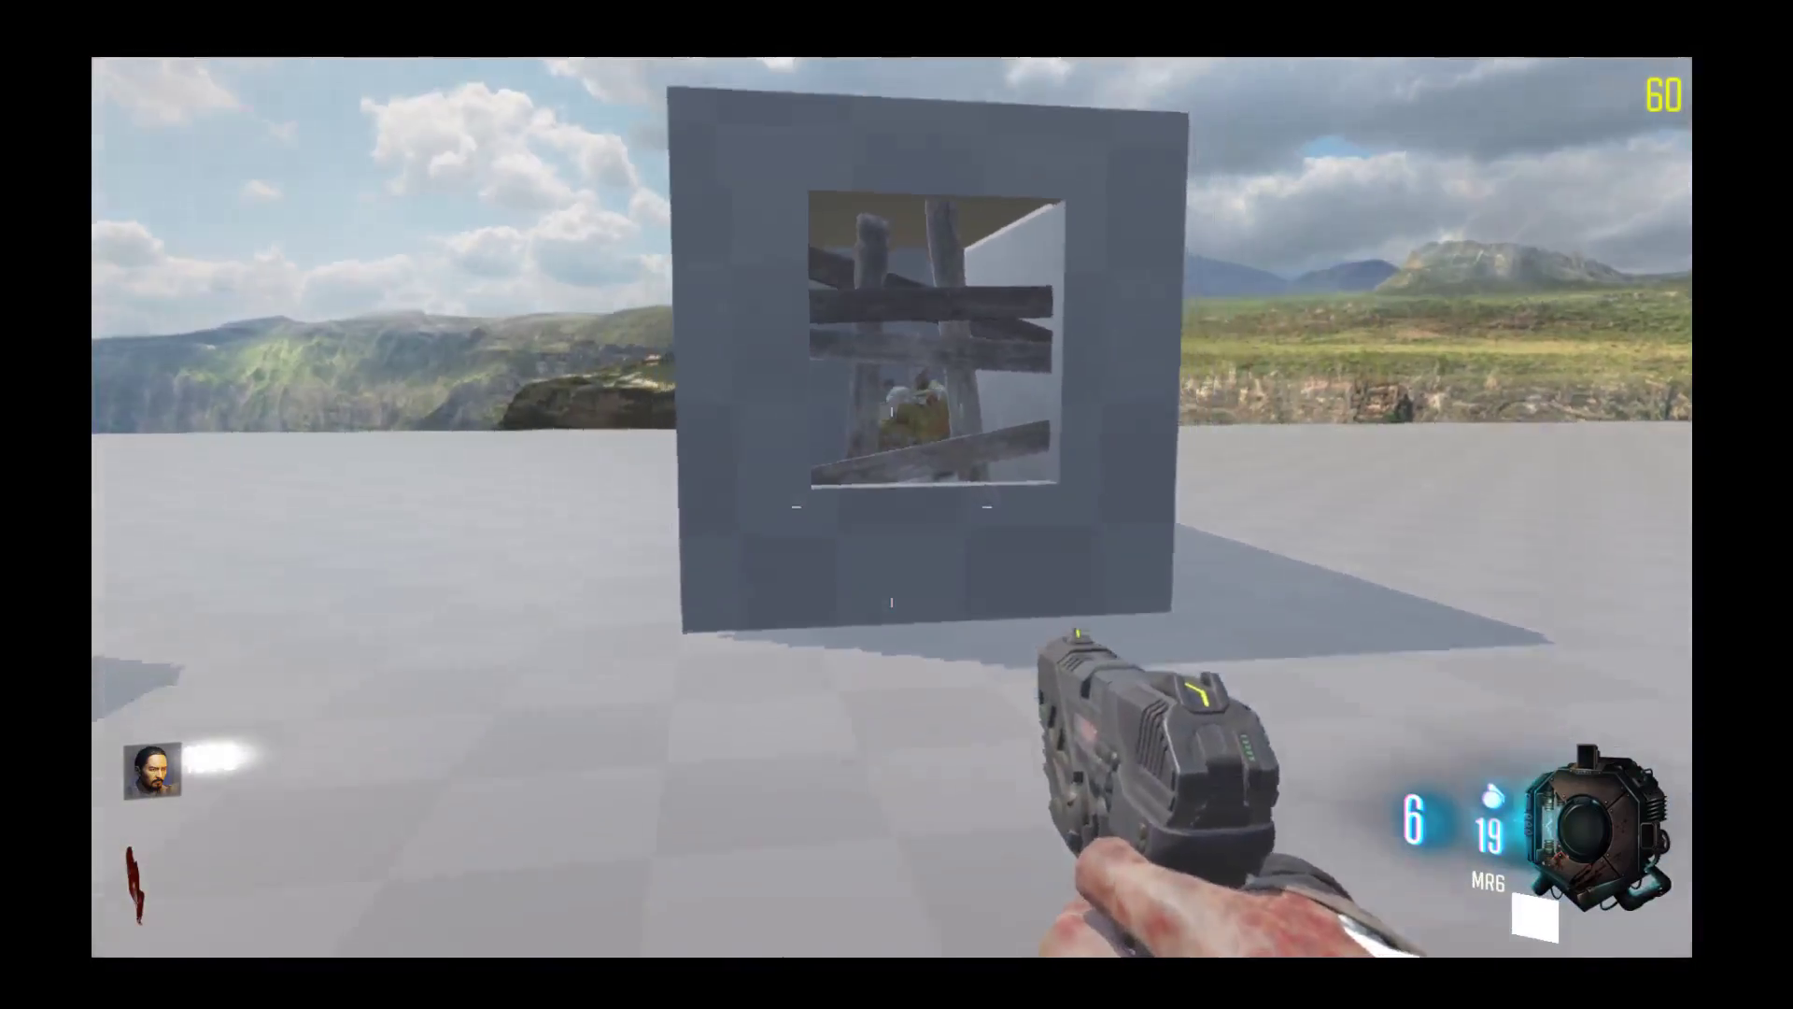
pyautogui.press('s')
pyautogui.press('r')
pyautogui.press('w')
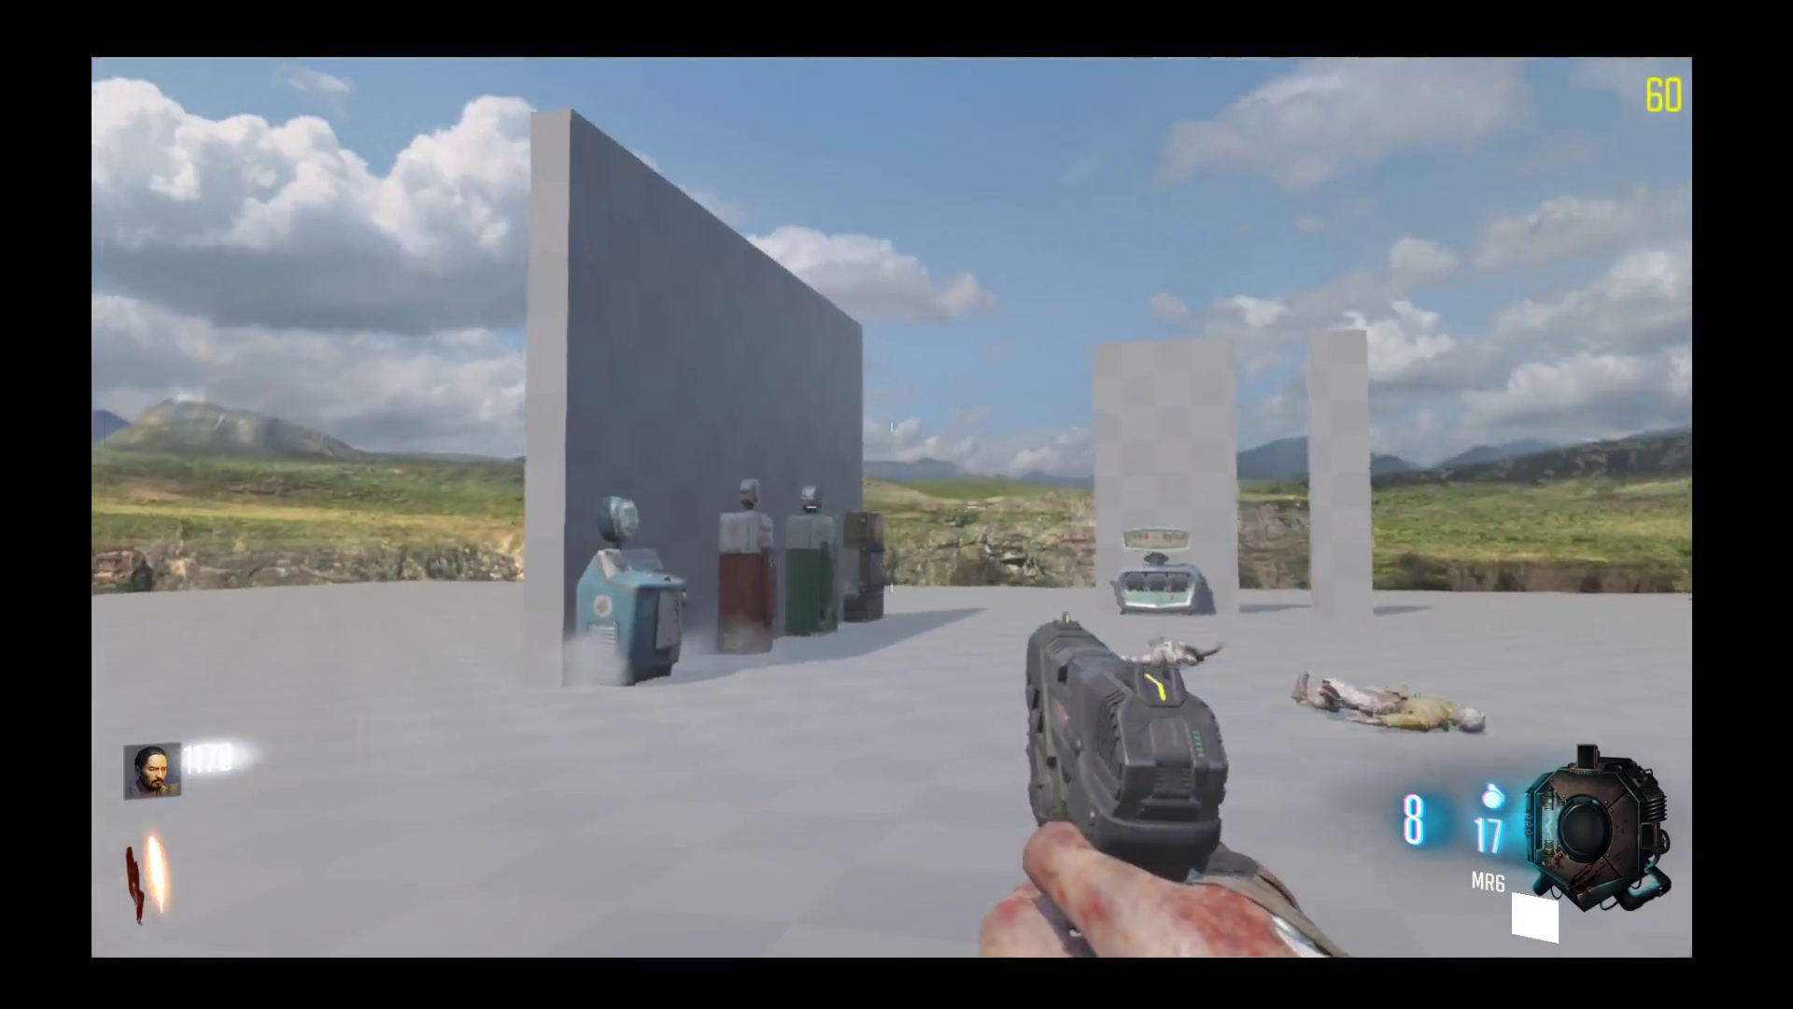
# Step: Walk around the map to examine the perk machines, the GobbleGum machine, the KRM-262 wall buy and the neighbouring pillar
pyautogui.hotkey('shift', 'w')
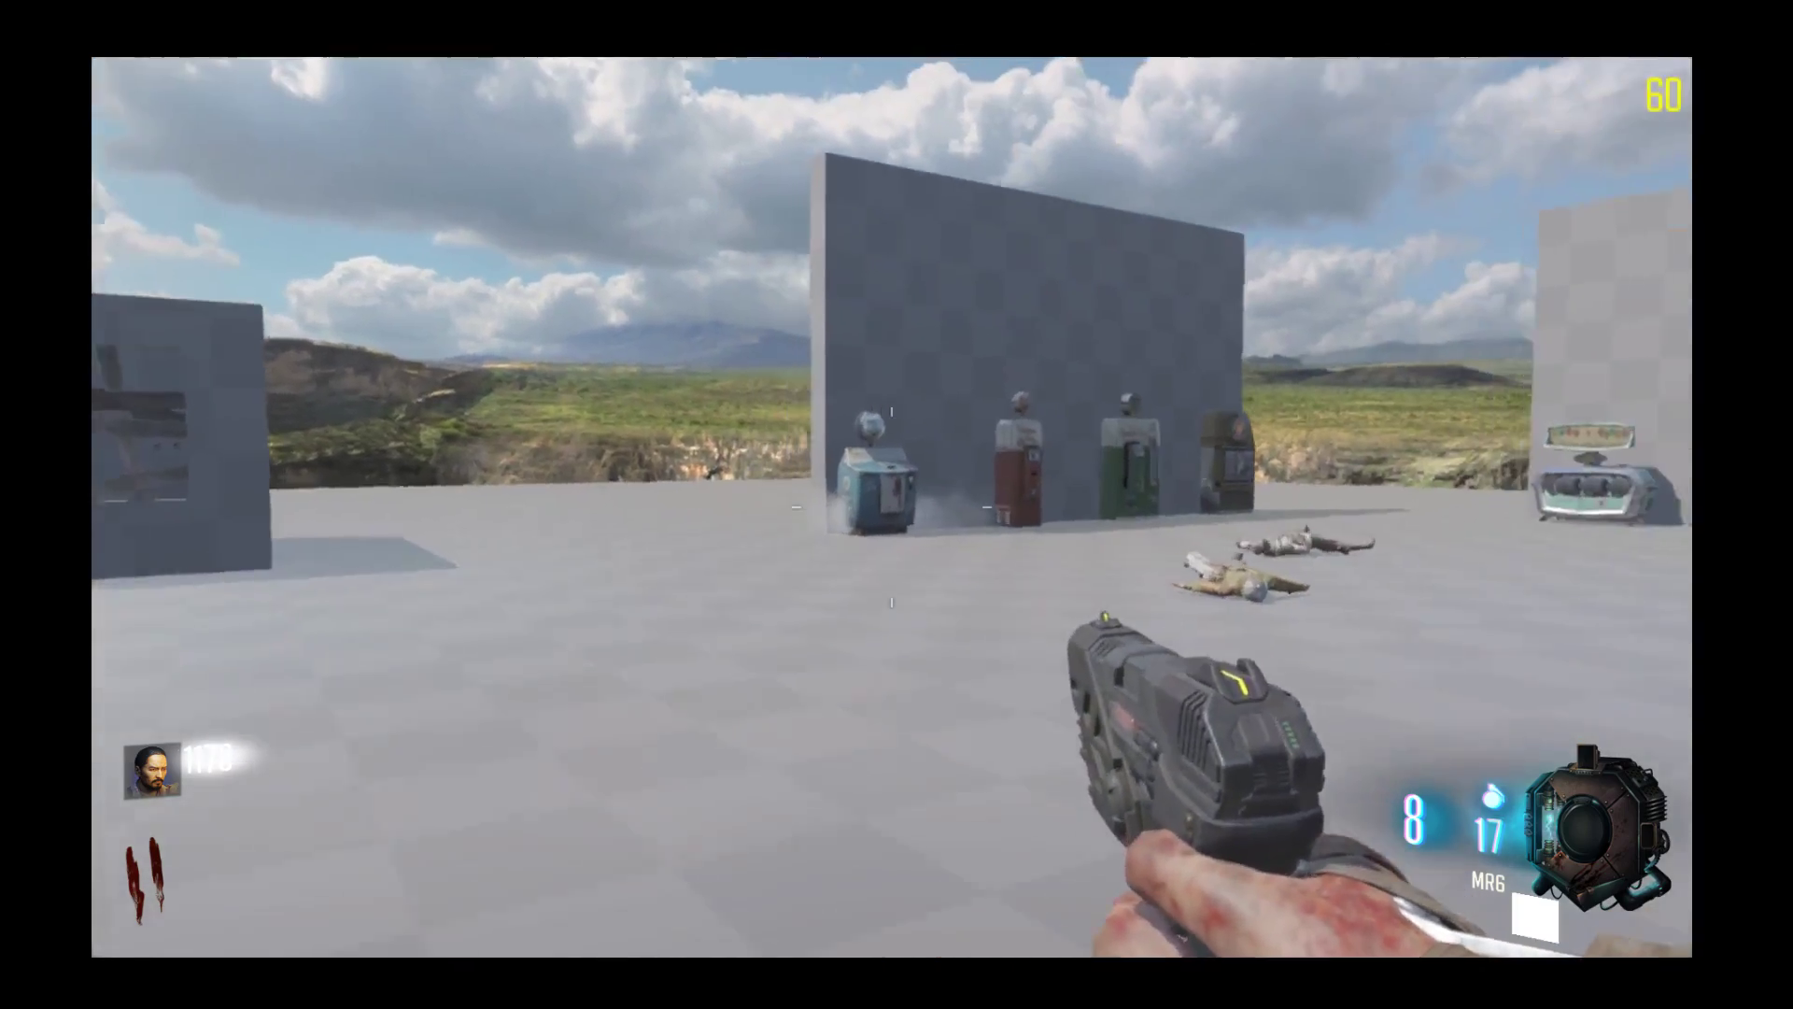
pyautogui.press('w')
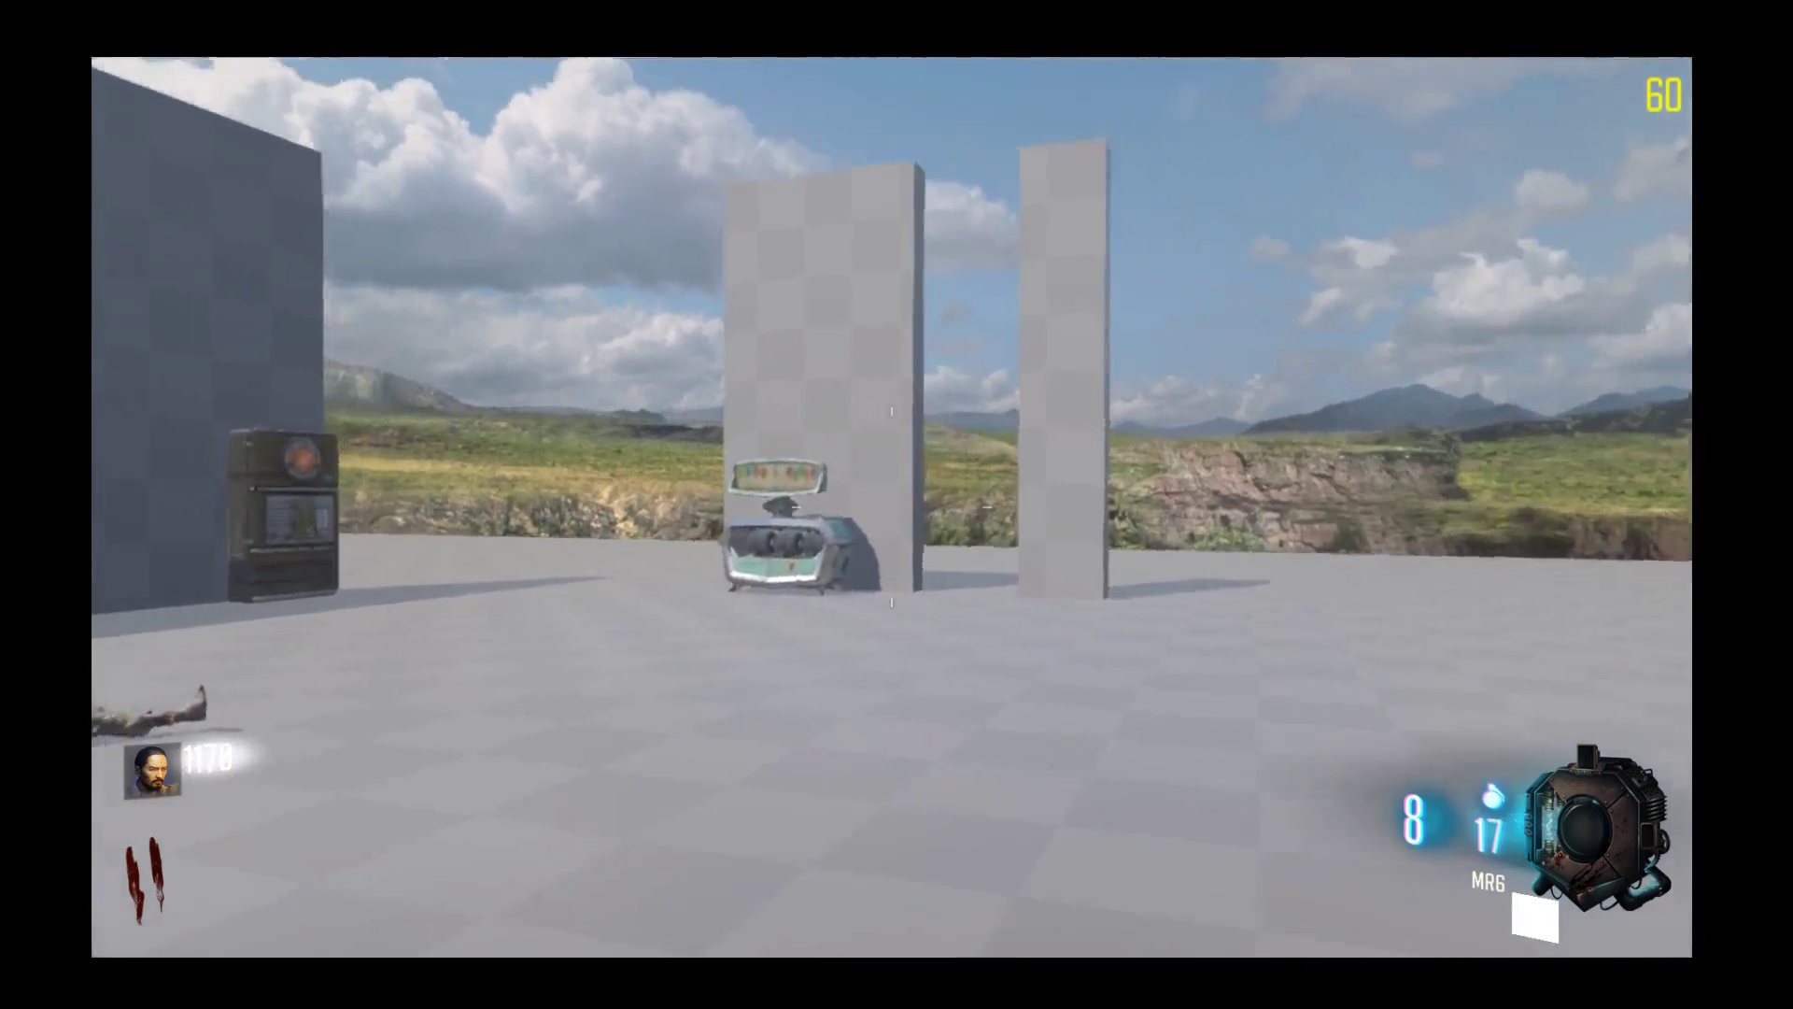
pyautogui.press('w')
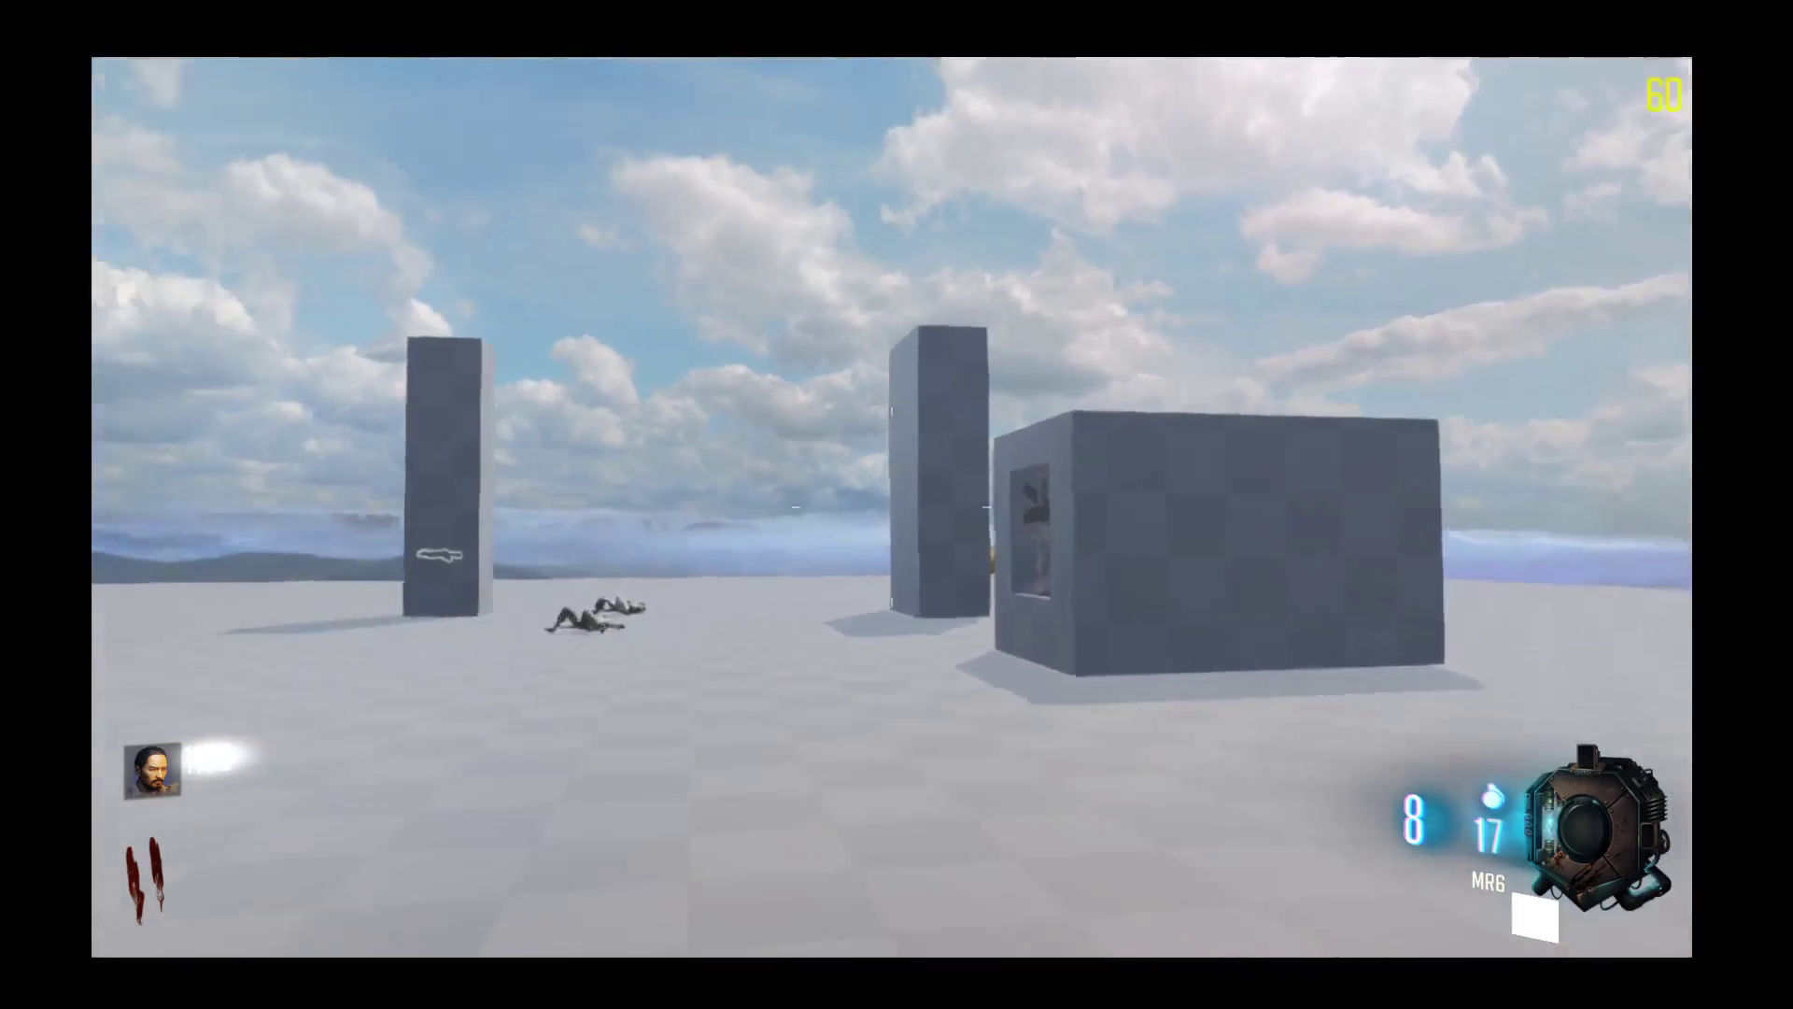
pyautogui.press('w')
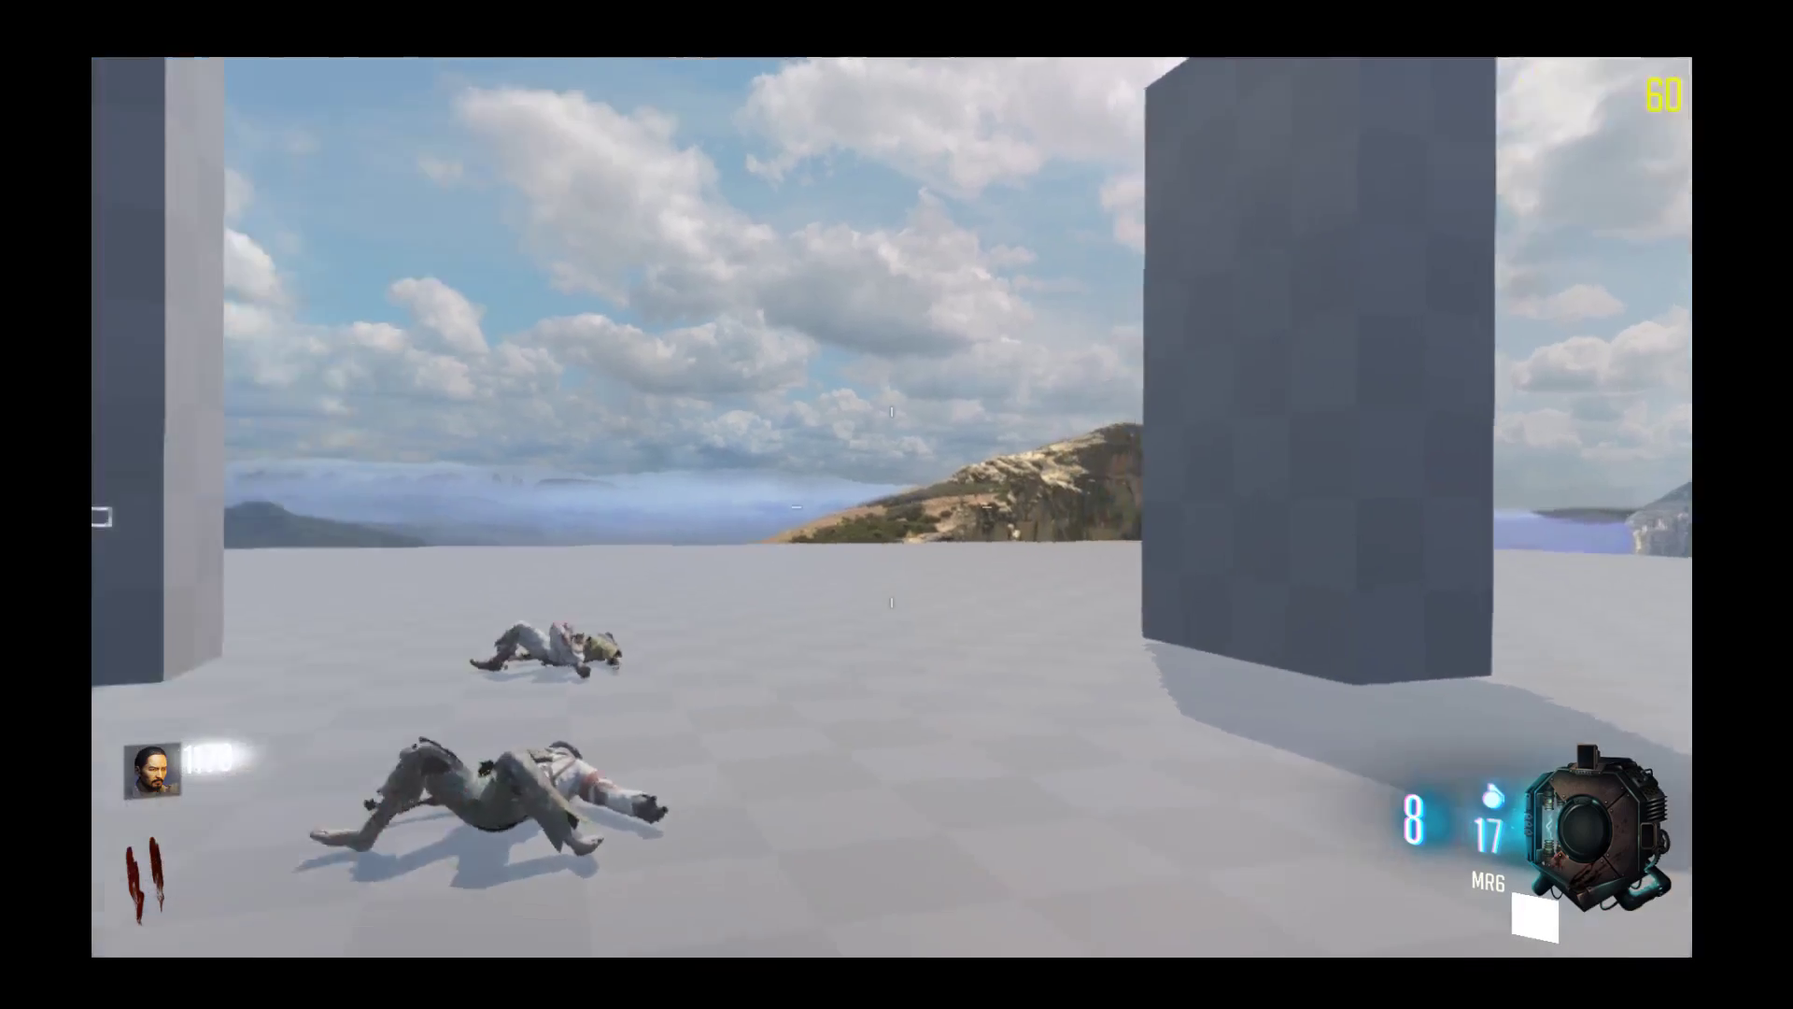
pyautogui.press('w')
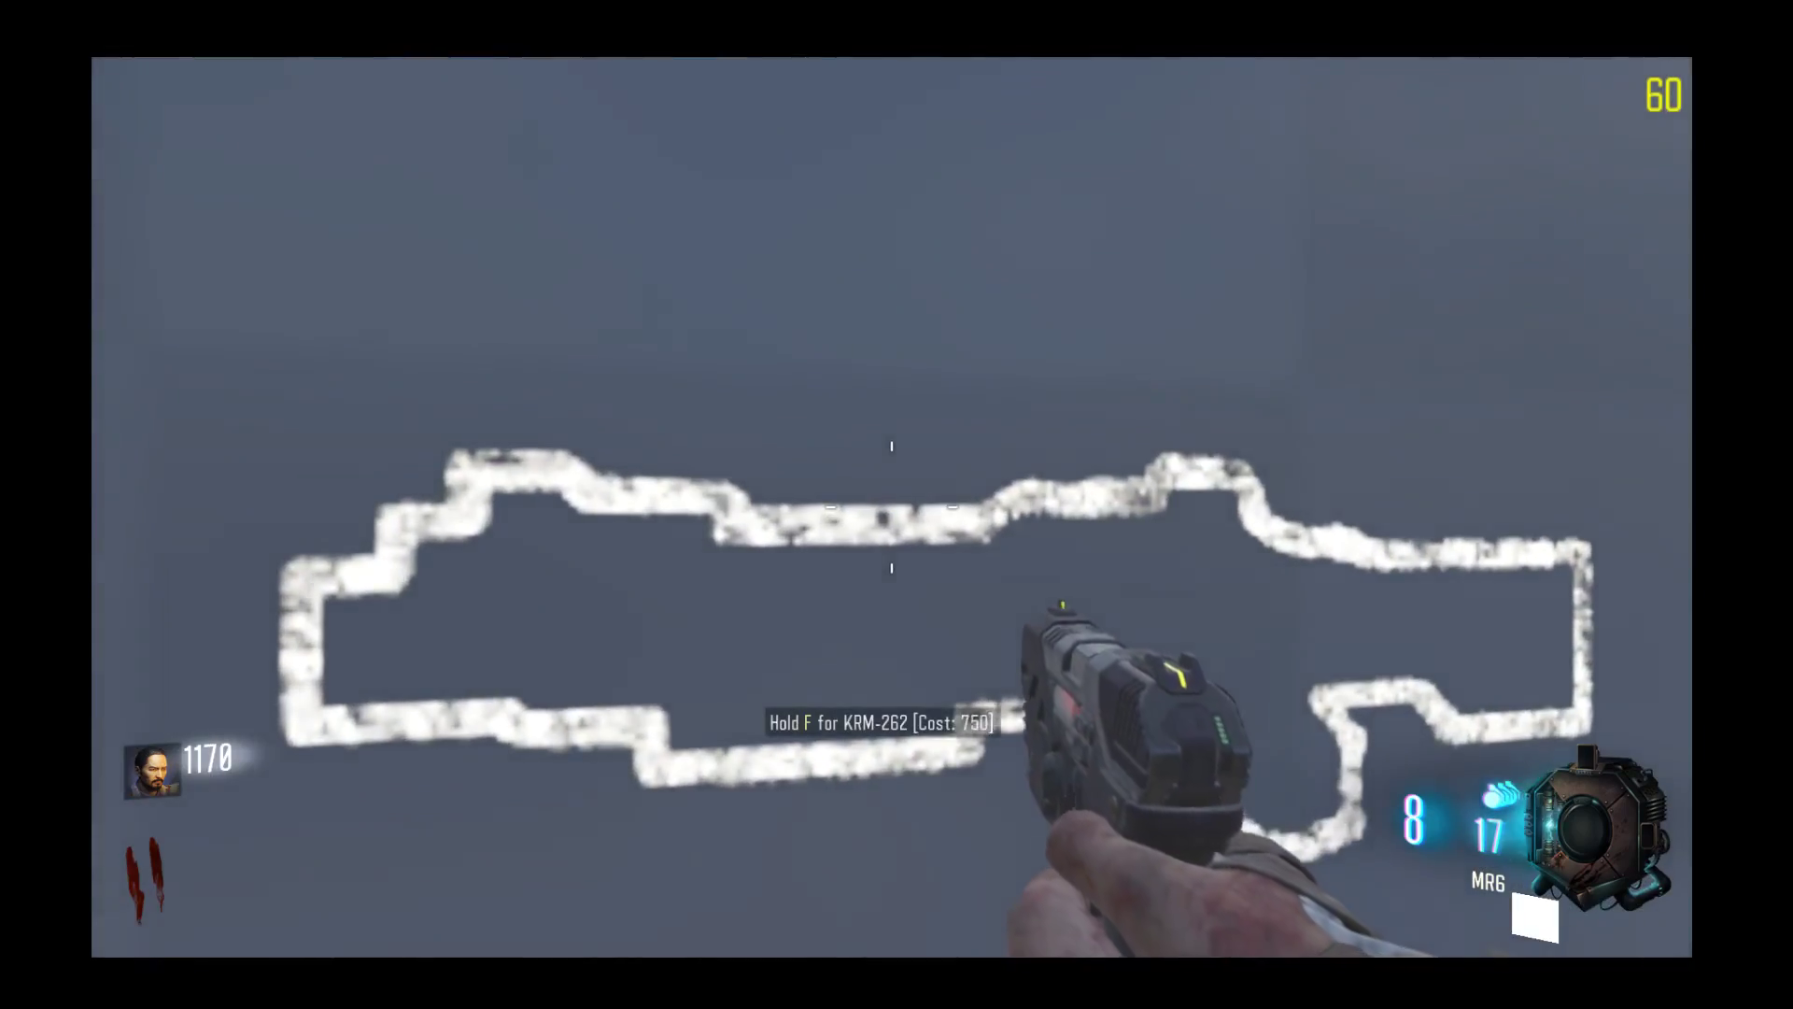
pyautogui.press('s')
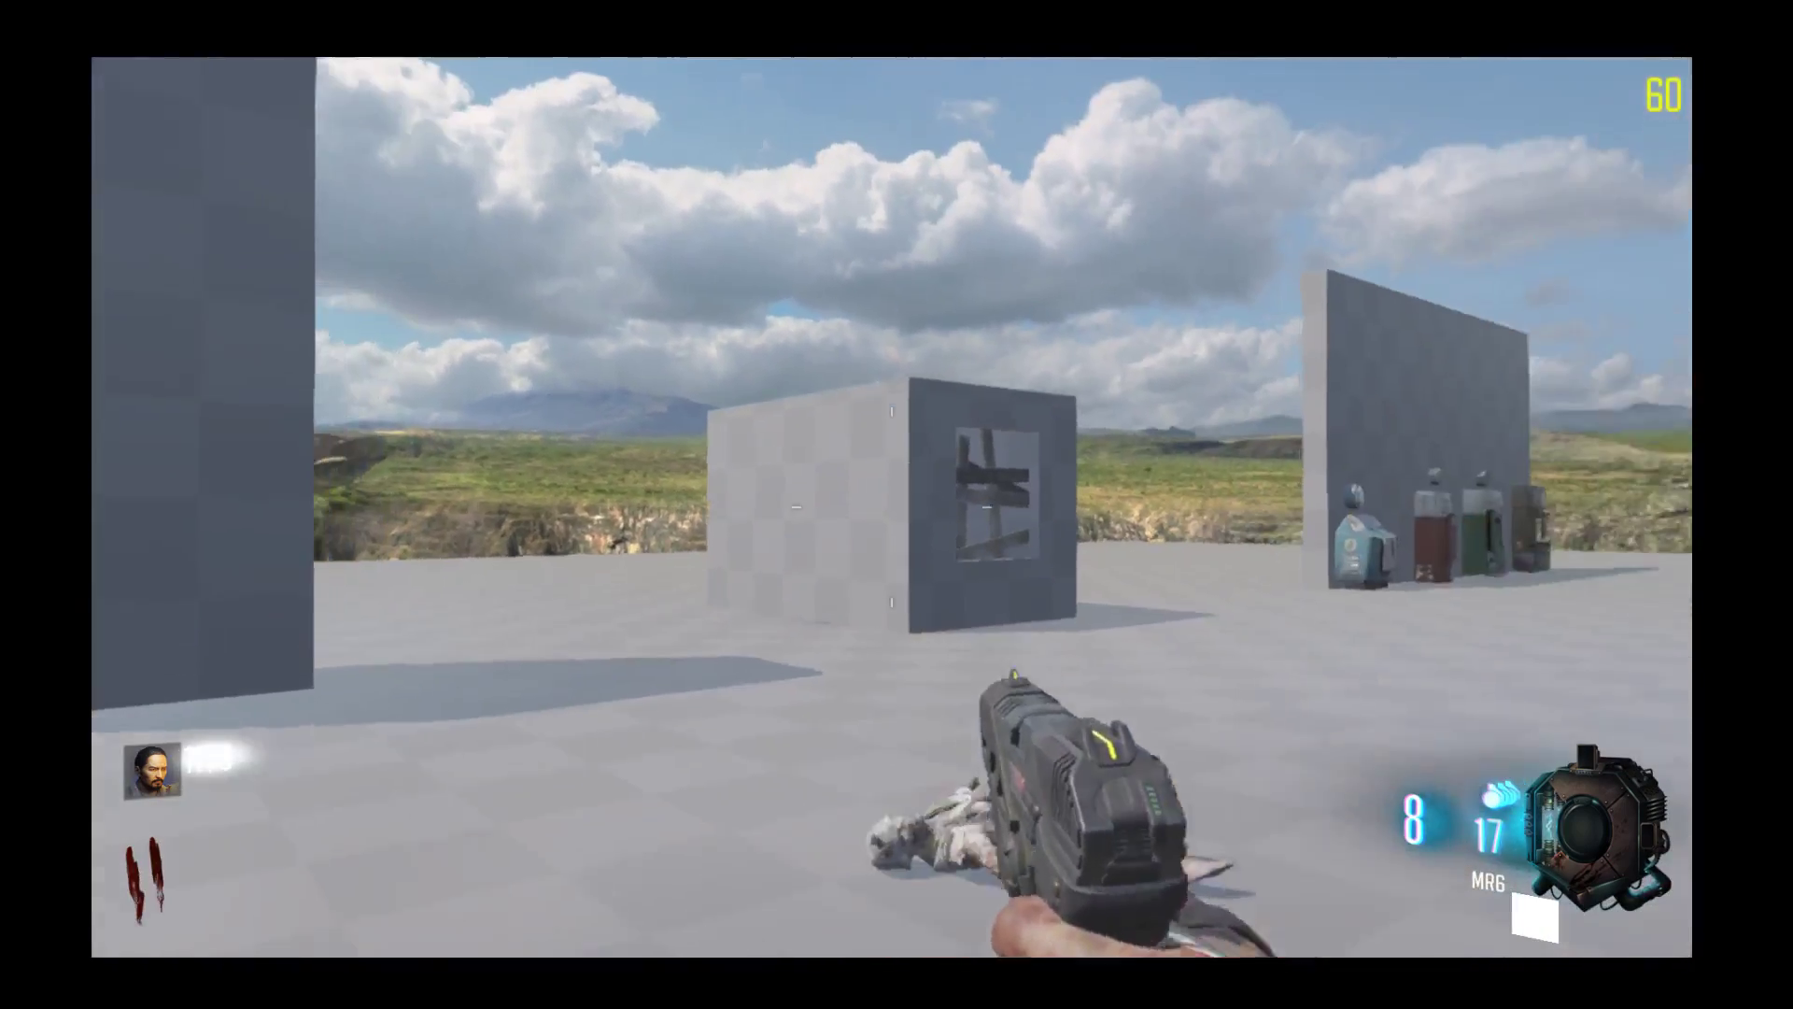
pyautogui.press('w')
pyautogui.press('w')
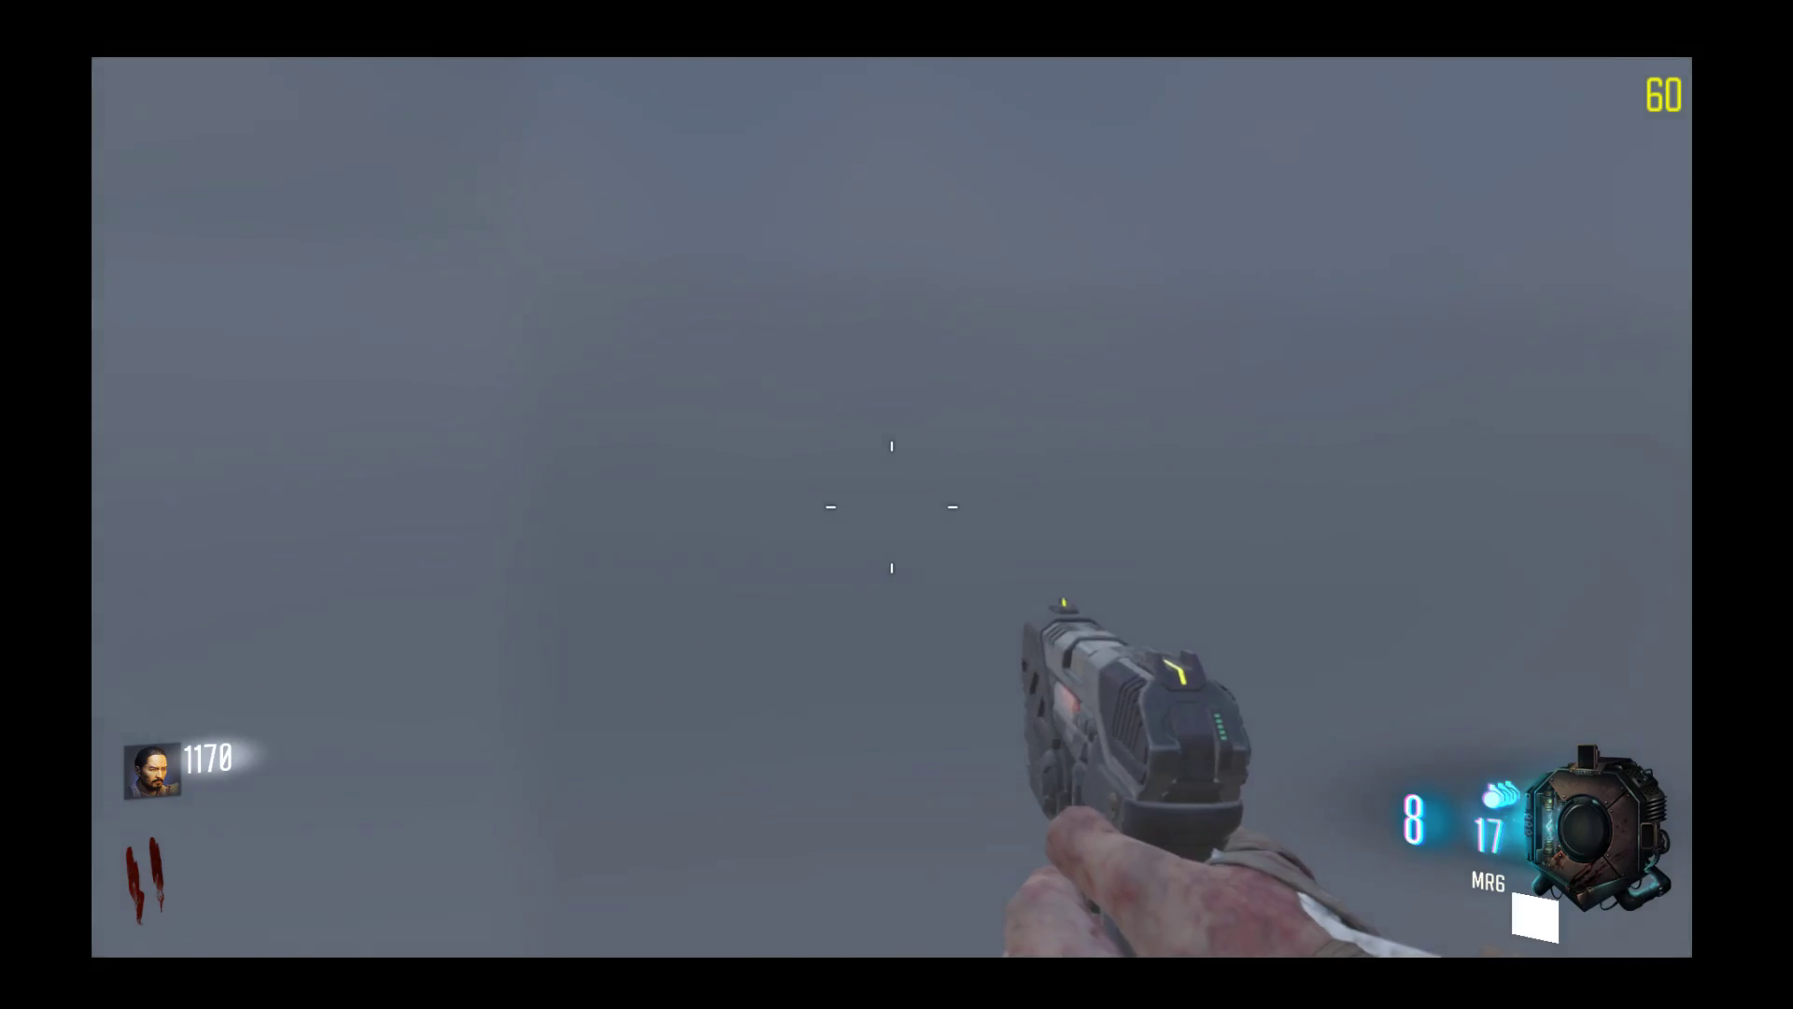
pyautogui.press('s')
pyautogui.press('w')
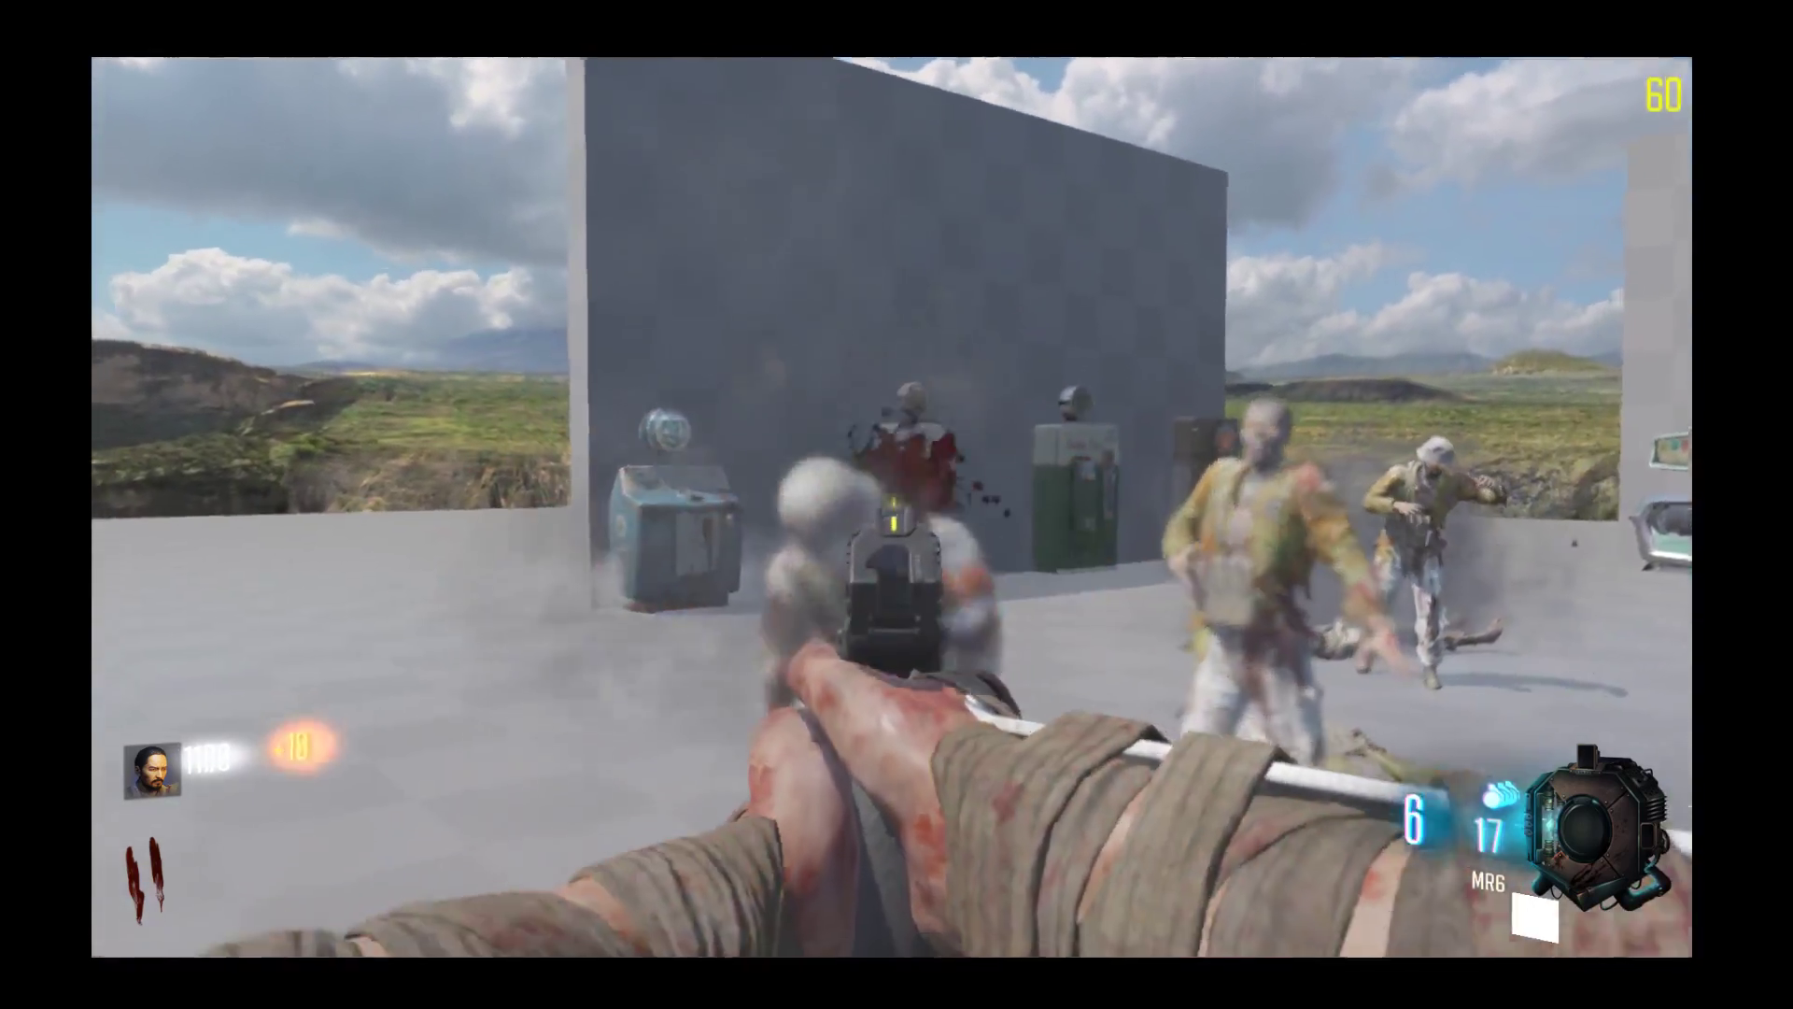
# Step: Back away from the zombie group in front of the perk machines while emptying the MR6 magazine into them
pyautogui.press('s')
pyautogui.click(894, 507)
pyautogui.click(894, 508)
pyautogui.click(893, 507)
pyautogui.click(894, 507)
pyautogui.click(894, 507)
pyautogui.click(894, 507)
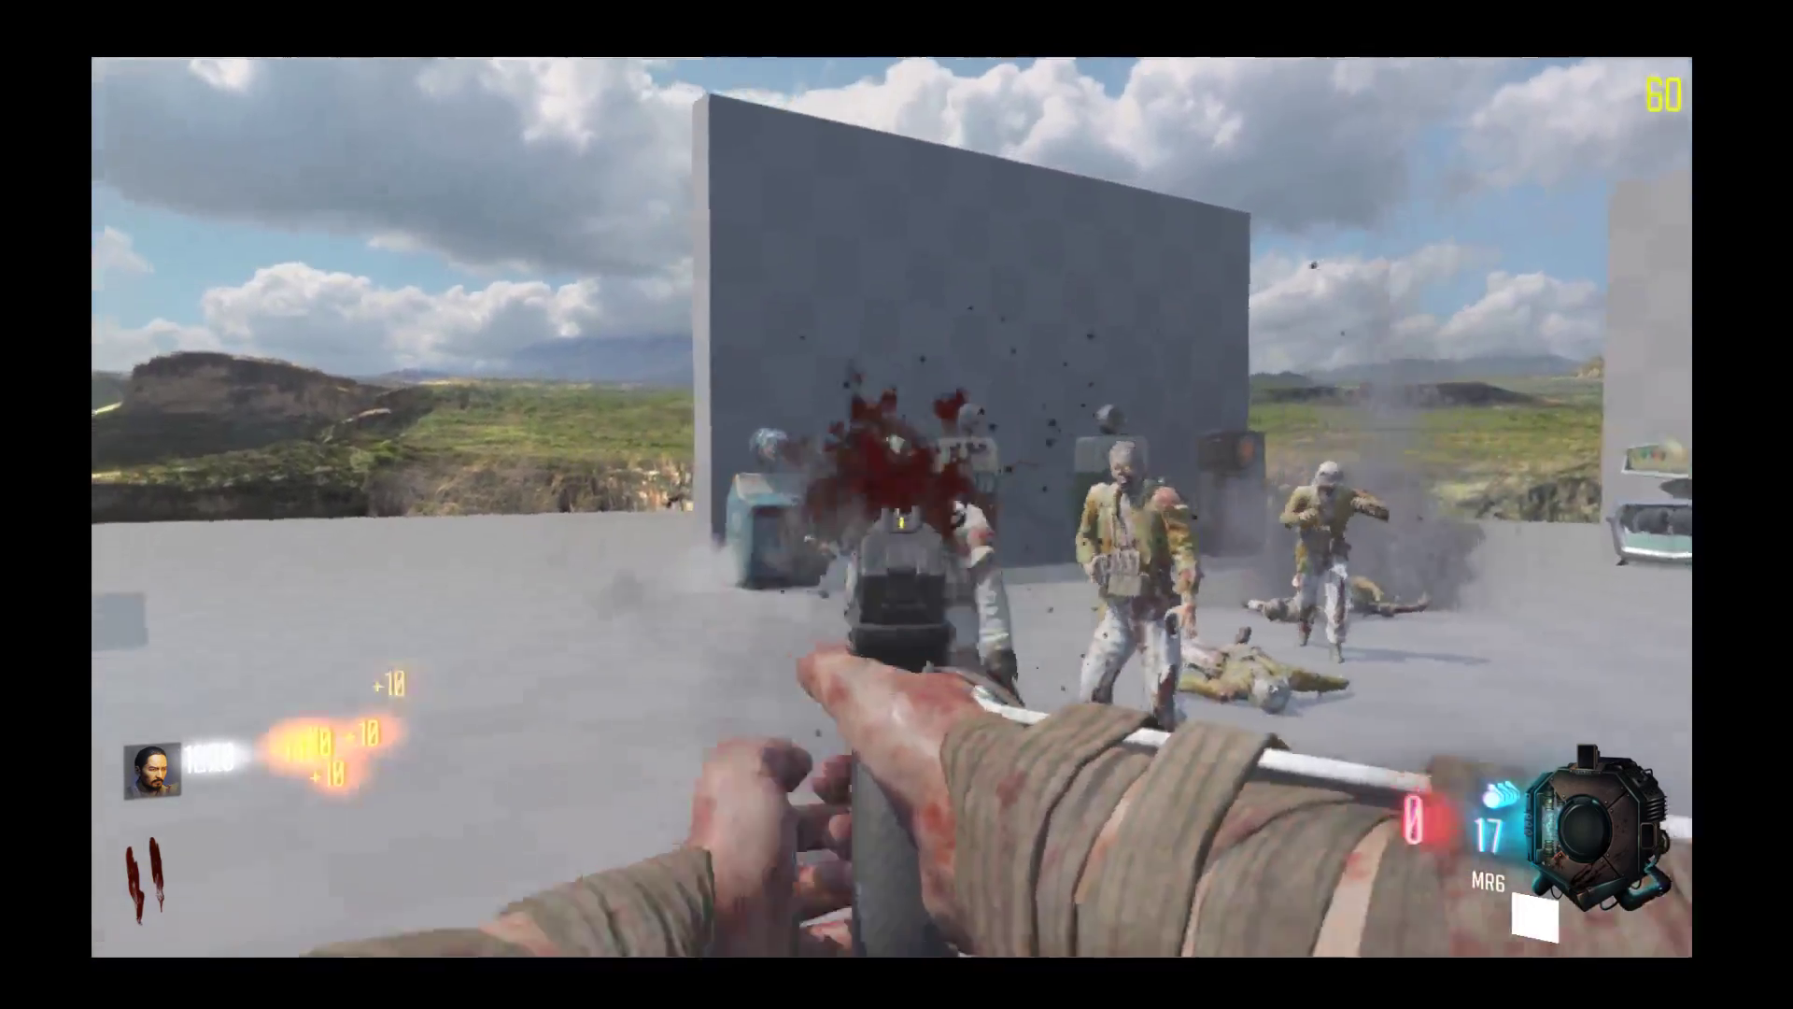
# Step: Fight off the remaining zombies at close range with repeated melee attacks while retreating
pyautogui.press('v')
pyautogui.press('s')
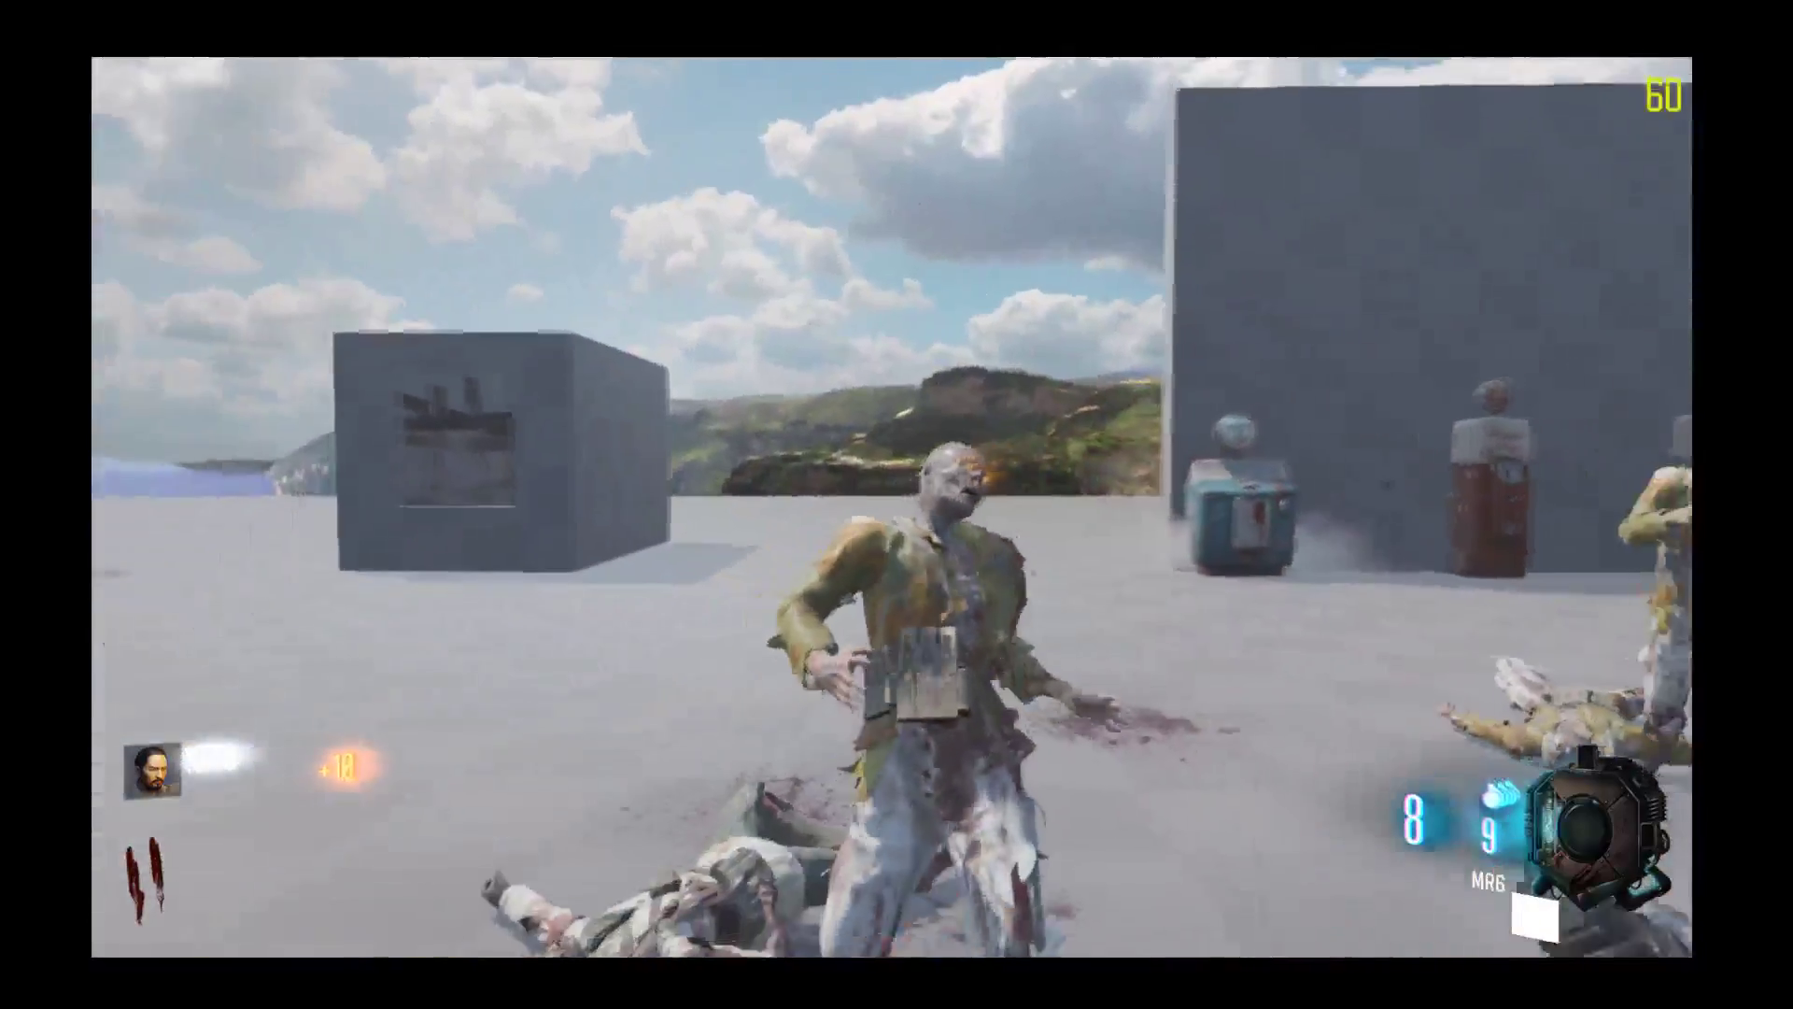
pyautogui.press('v')
pyautogui.press('s')
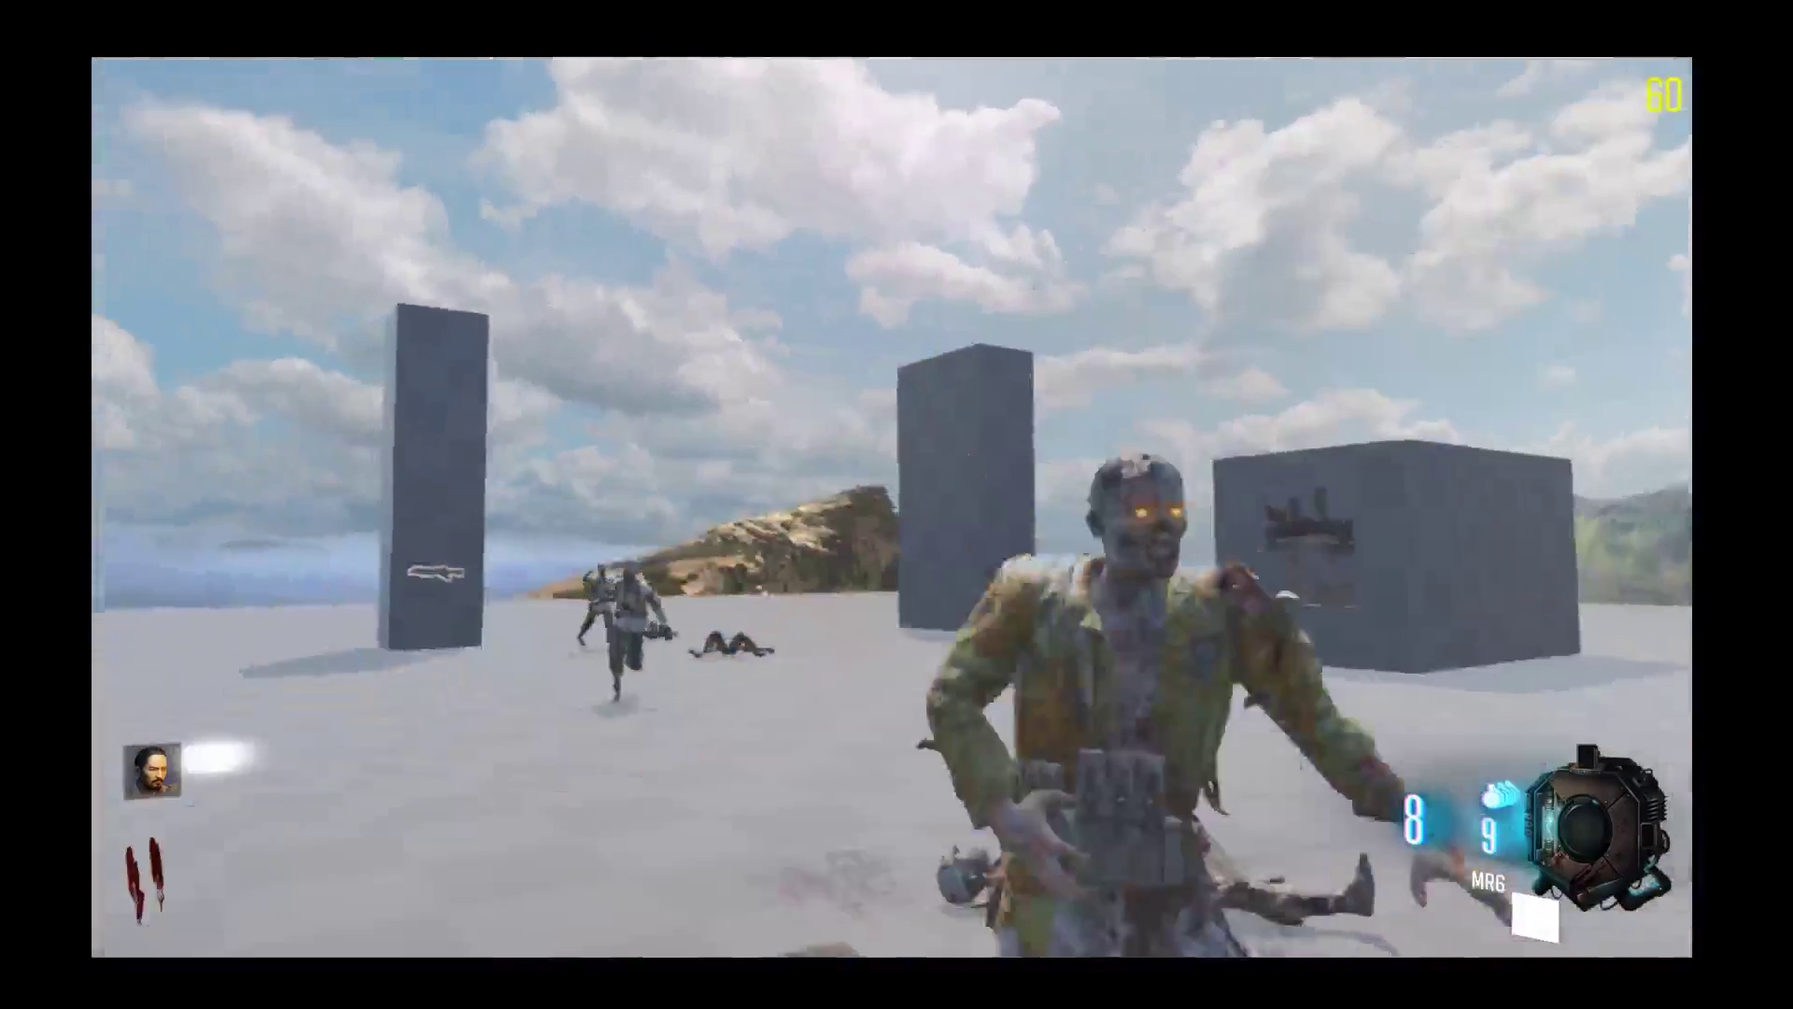
pyautogui.press('v')
pyautogui.press('v')
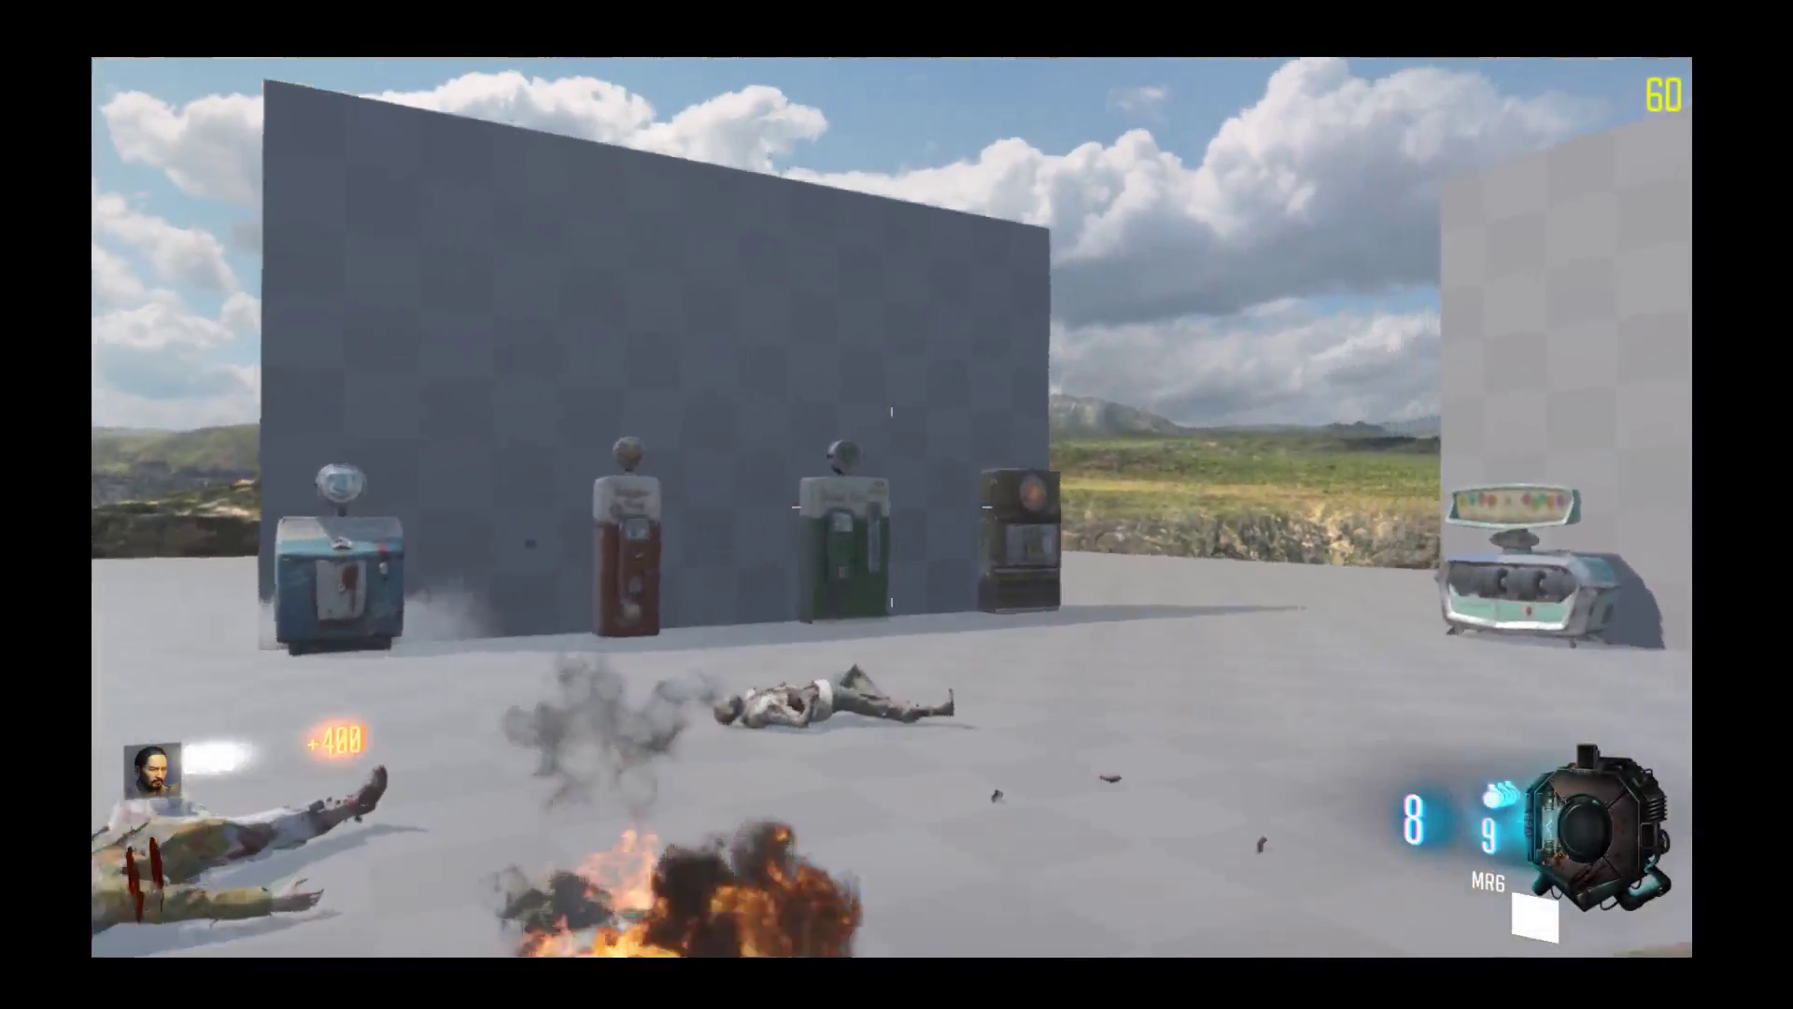
# Step: Inspect the Jugger-Nog machine, the other perk machines and the GobbleGum machine from close up and from the side
pyautogui.press('w')
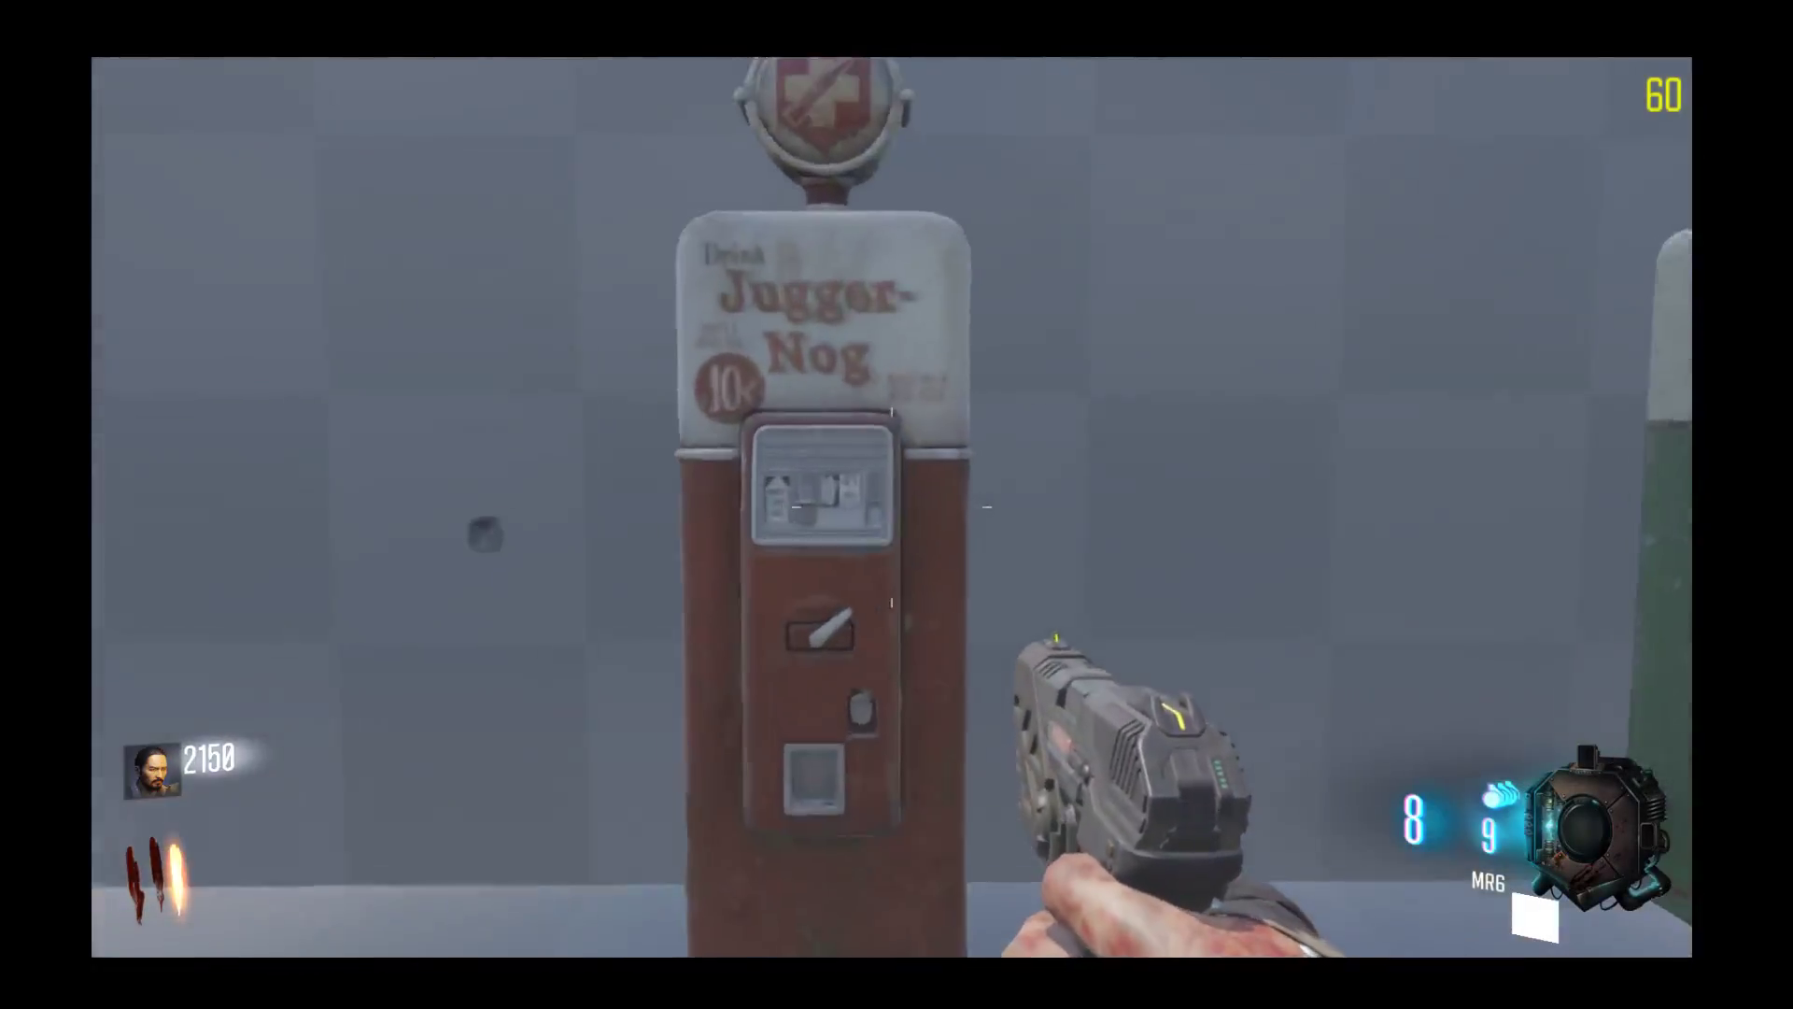
pyautogui.press('w')
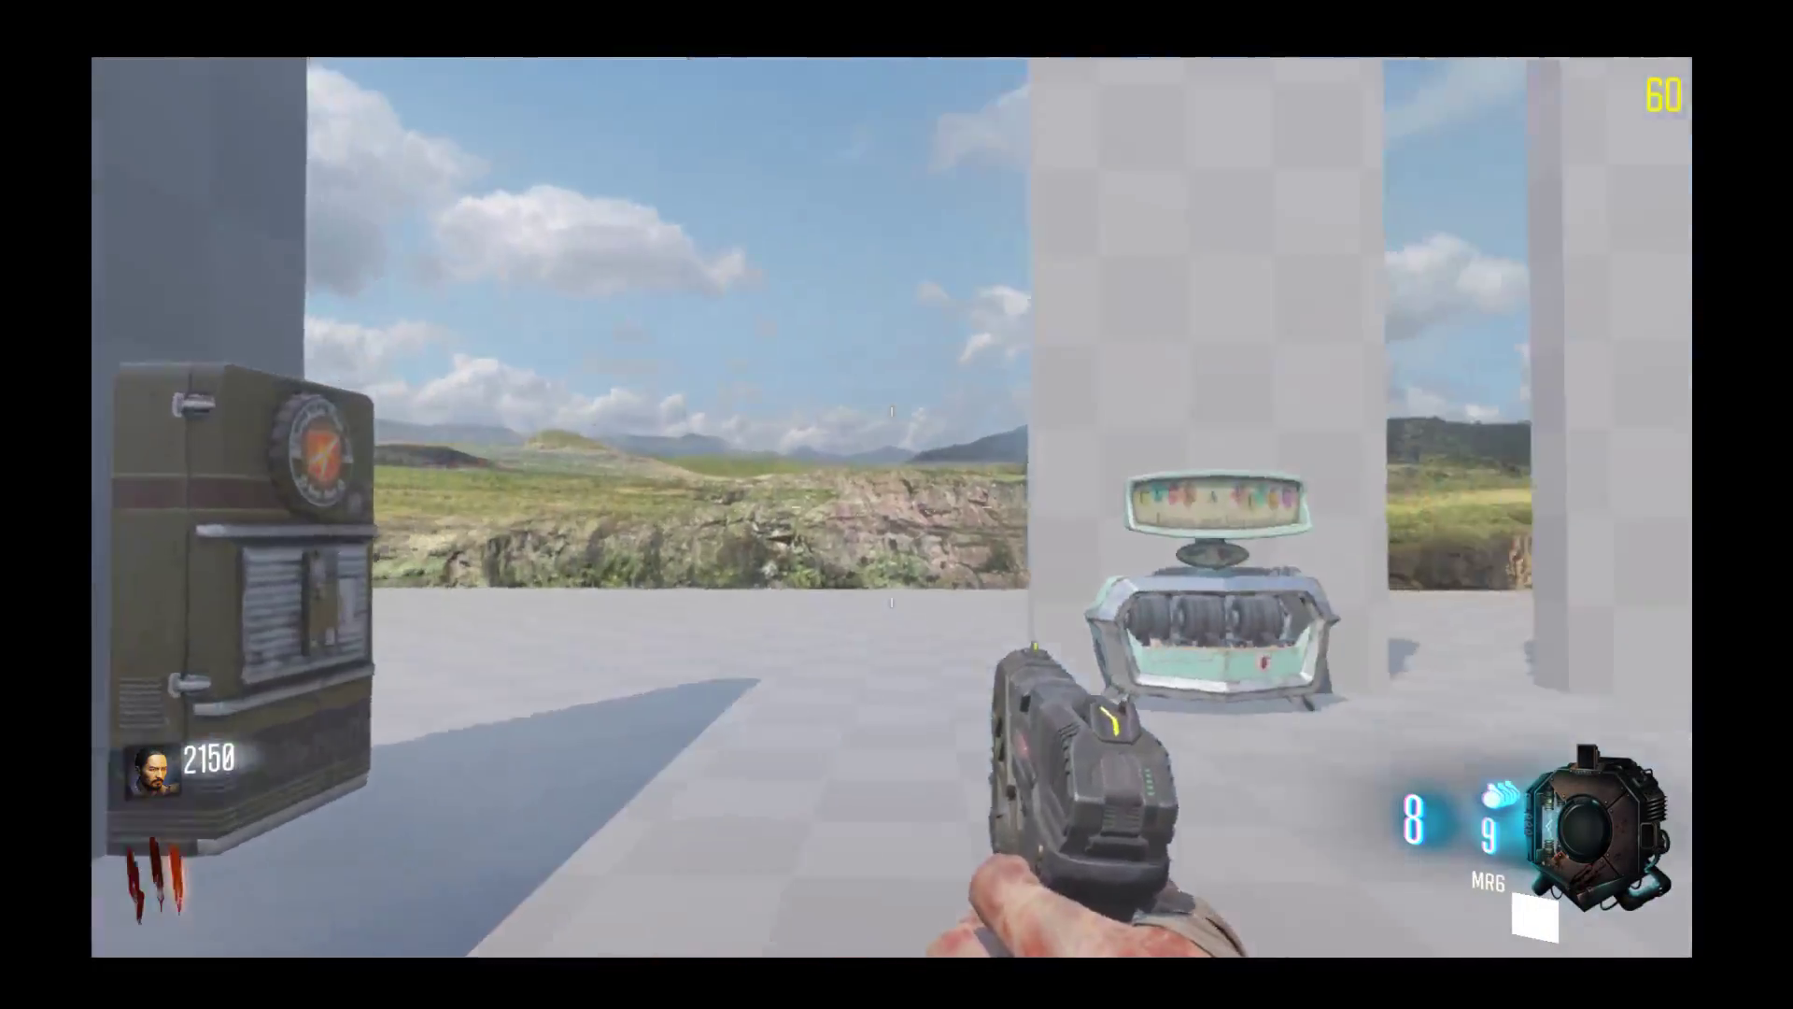
pyautogui.press('w')
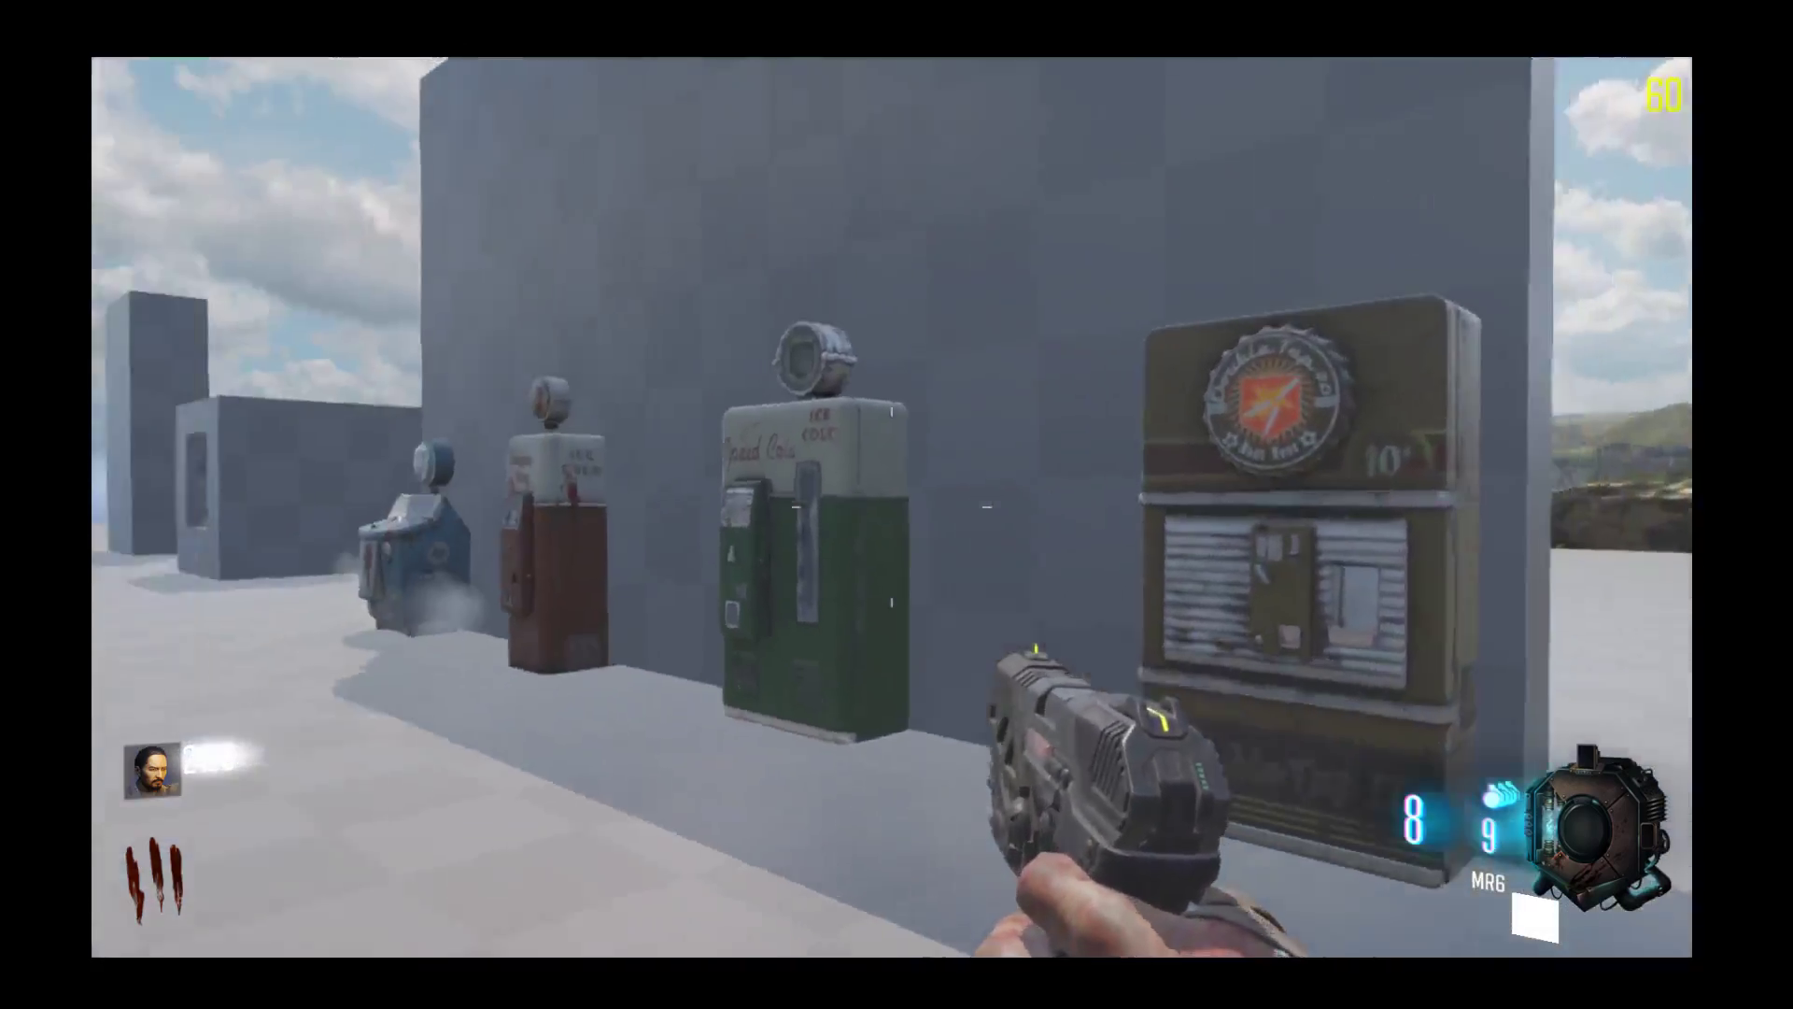
pyautogui.press('s')
pyautogui.press('d')
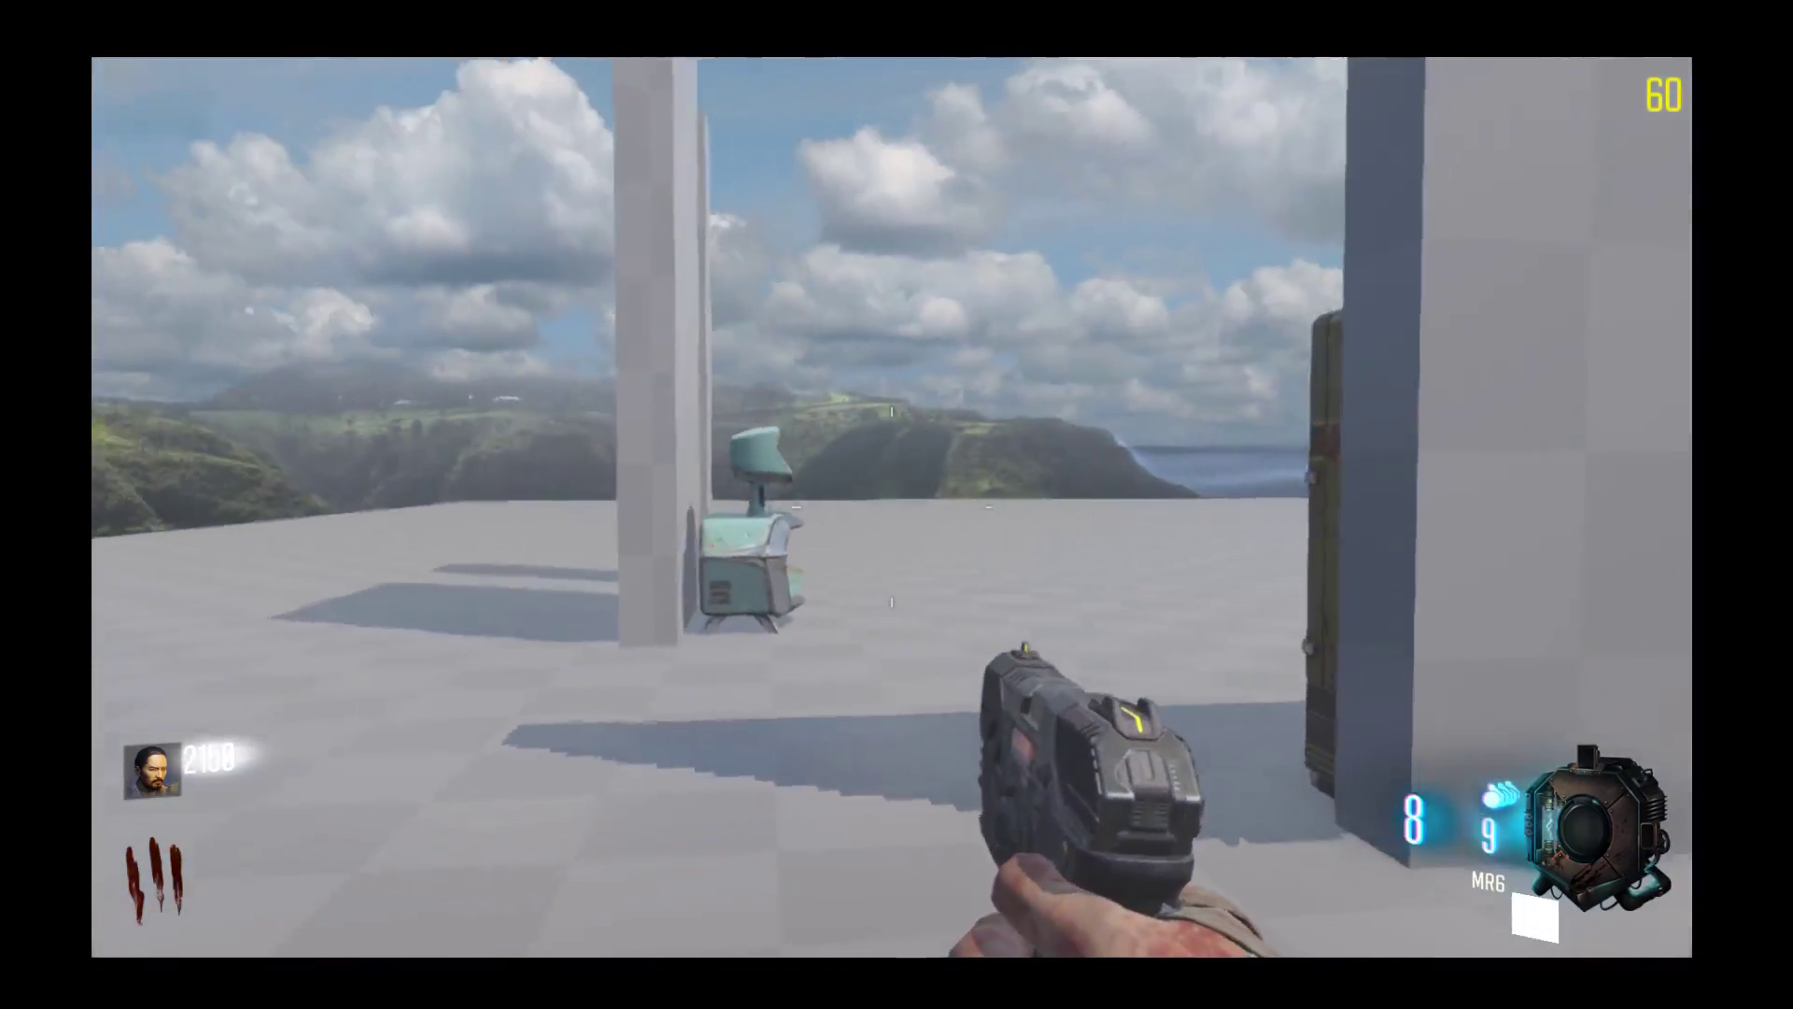
pyautogui.press('space')
pyautogui.press('s')
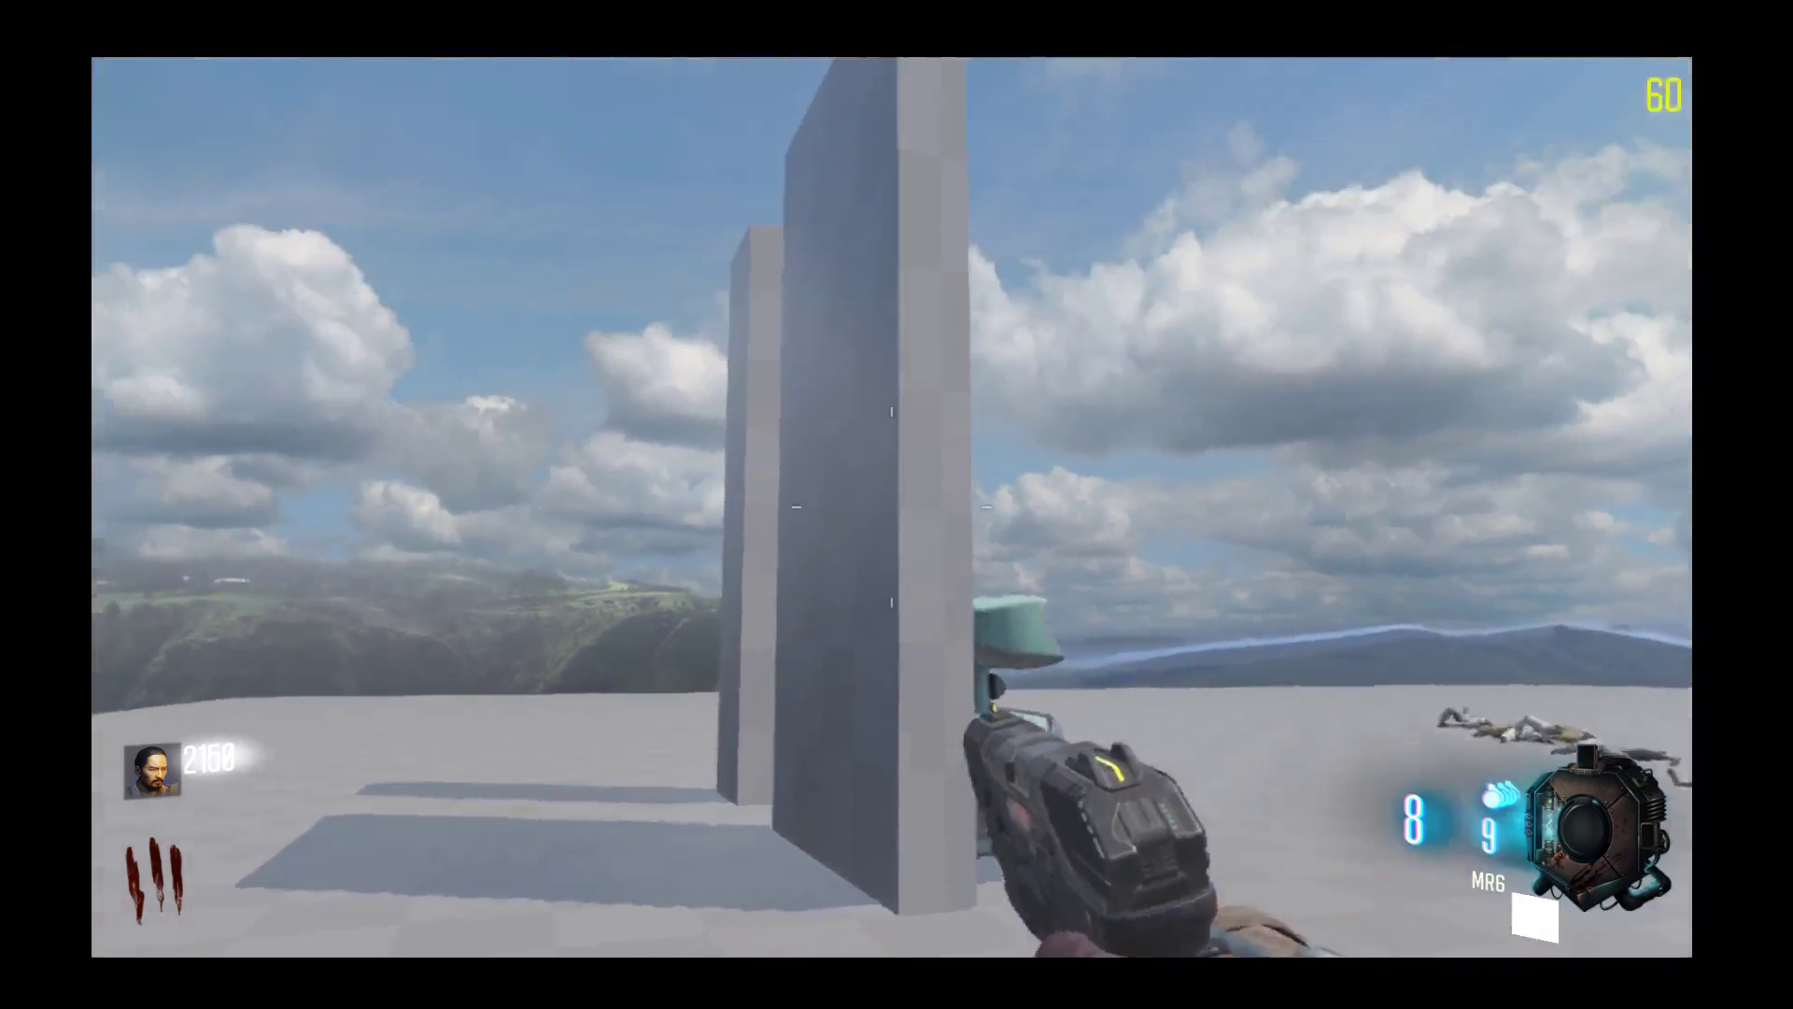
# Step: Circle the freestanding walls, the wall-buy pillar and the boarded spawn hut to examine the rest of the map's layout
pyautogui.press('w')
pyautogui.press('a')
pyautogui.press('w')
pyautogui.press('shift')
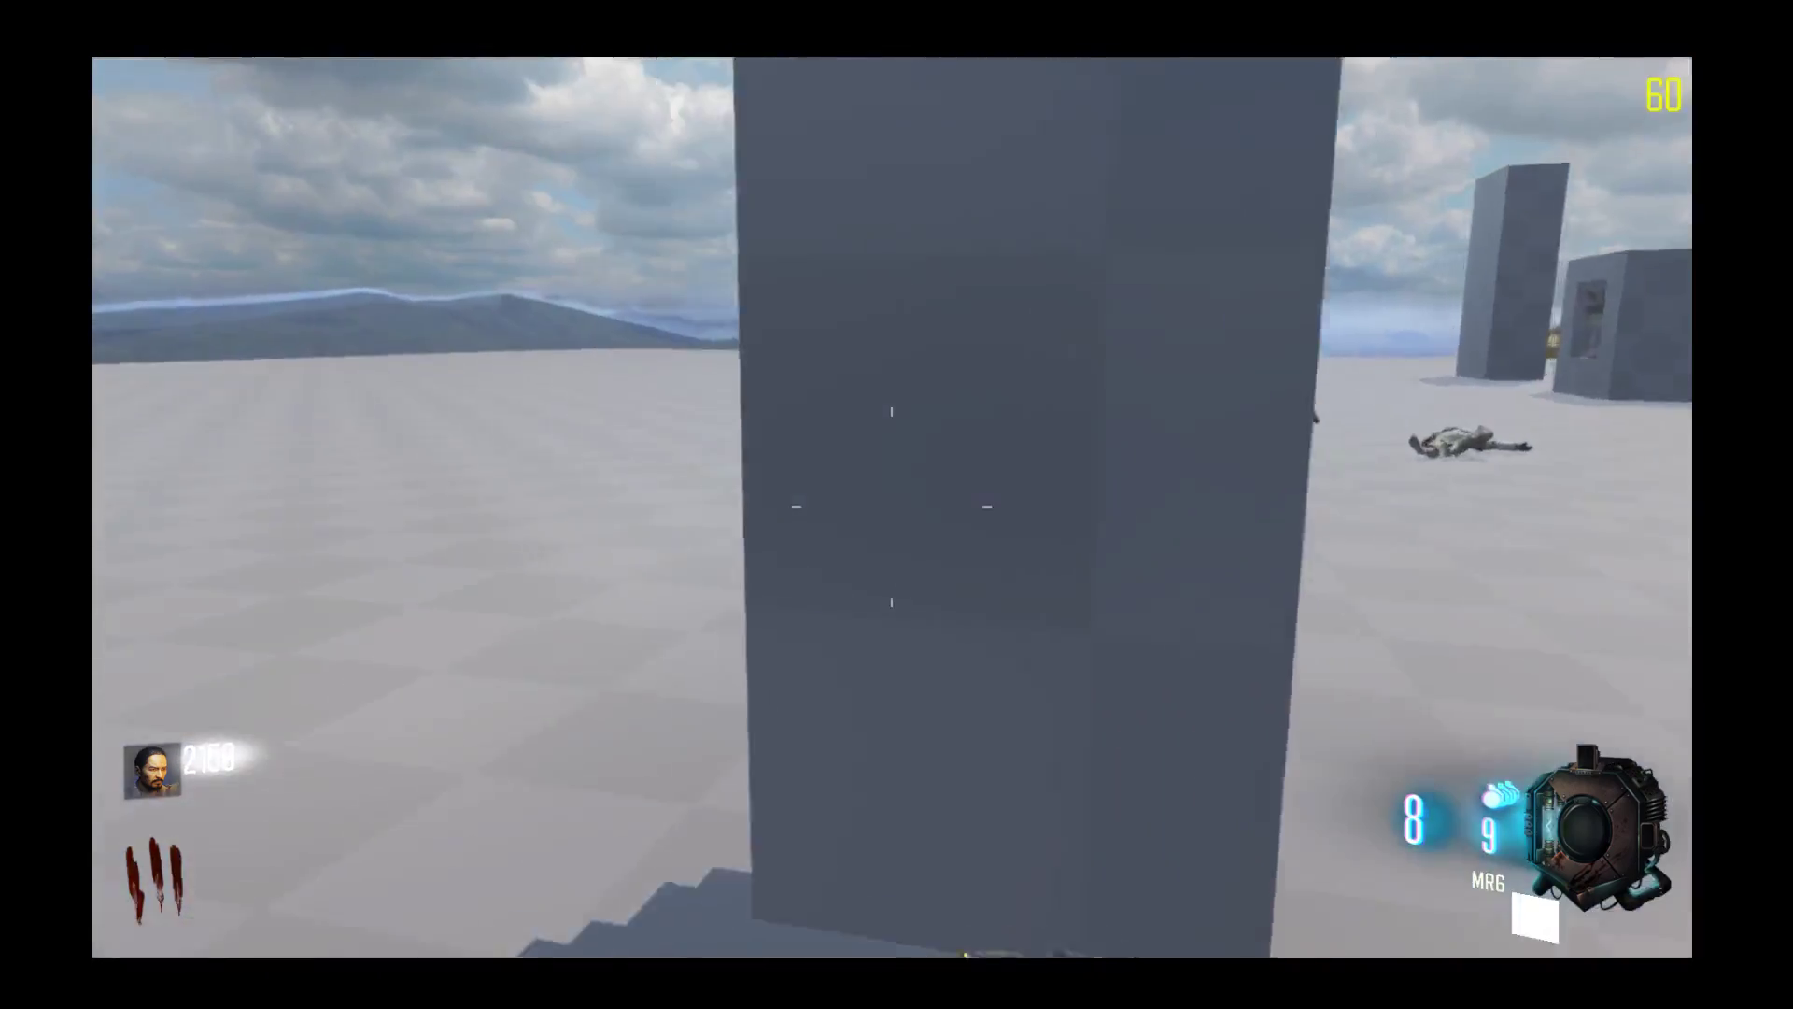
pyautogui.press('d')
pyautogui.press('w')
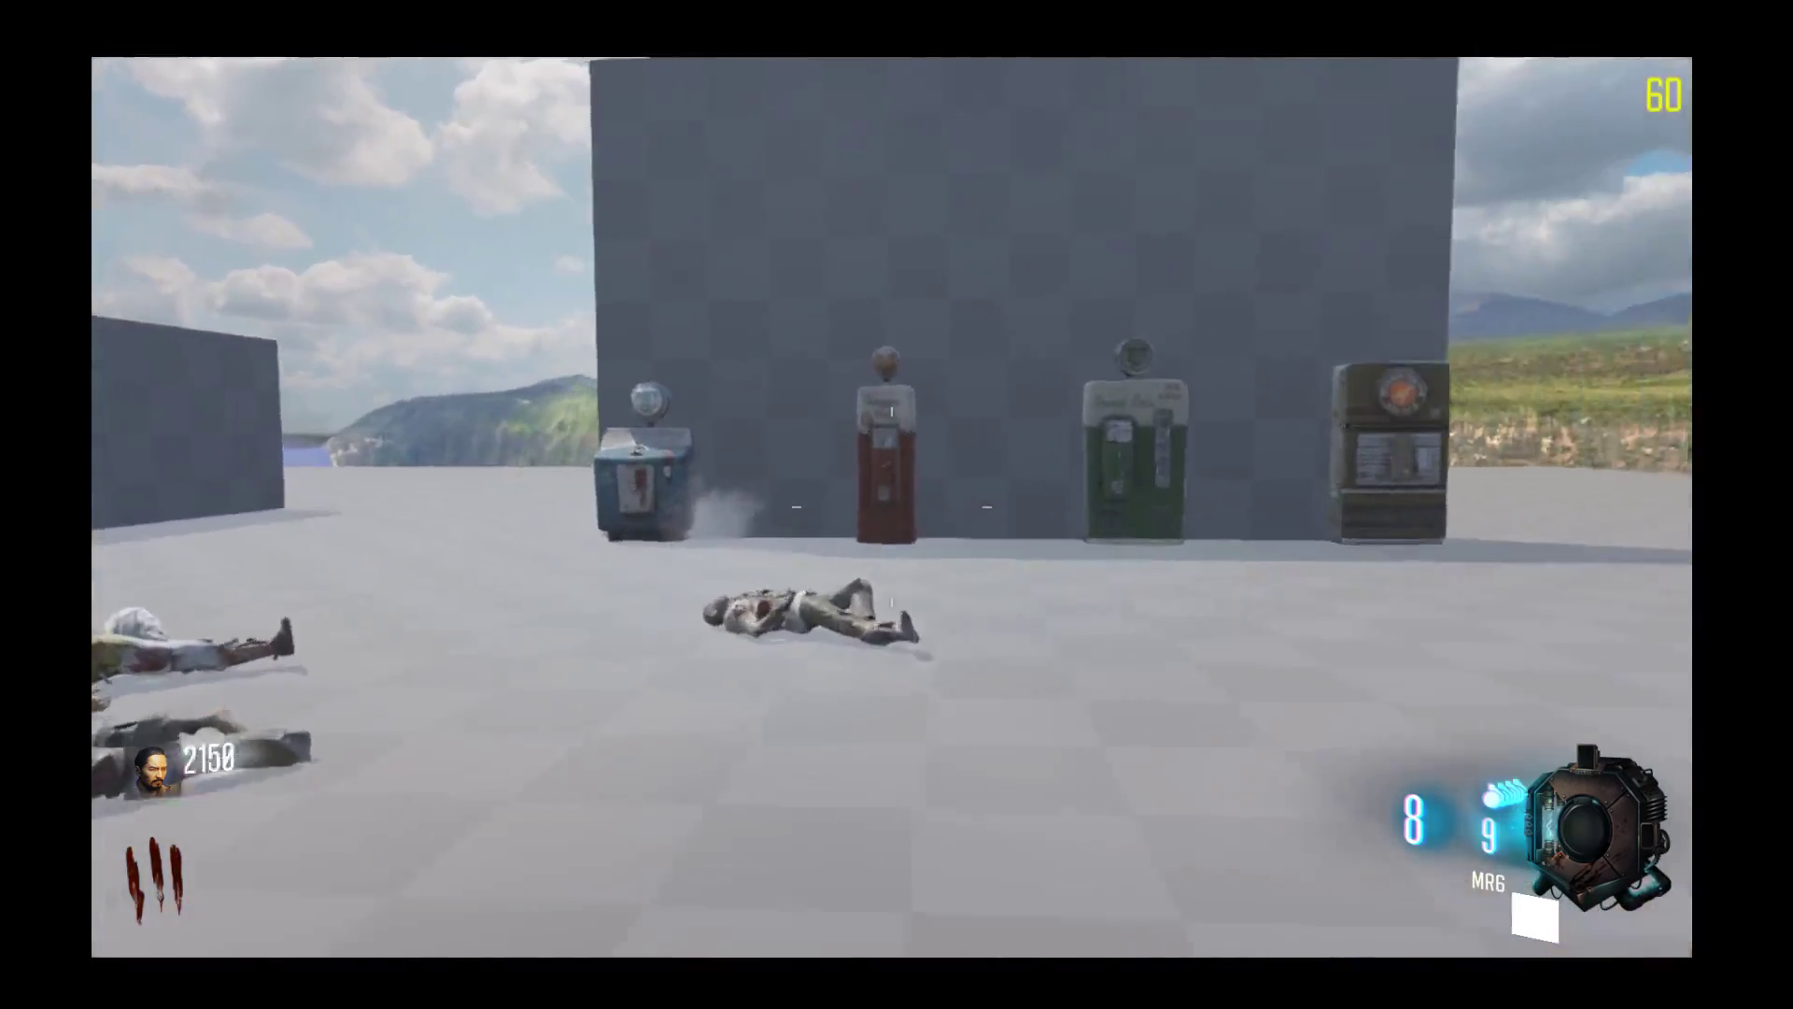
pyautogui.press('w')
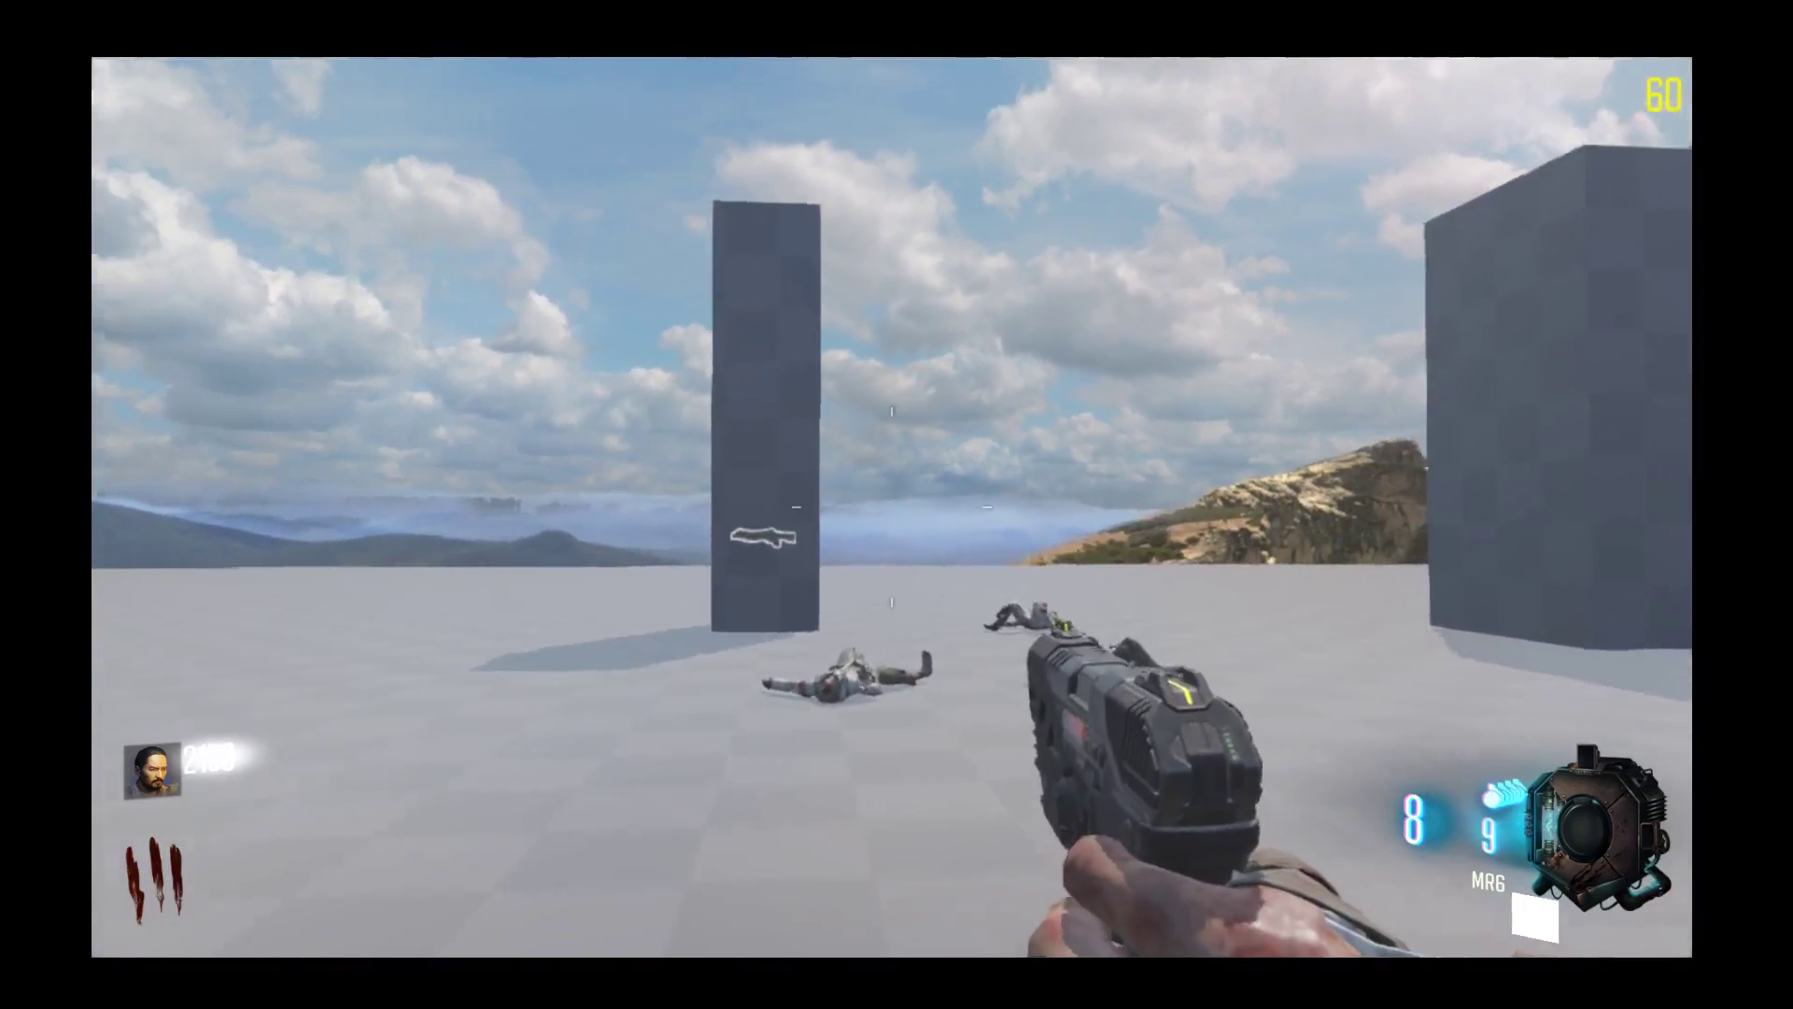
pyautogui.press('shift')
pyautogui.press('w')
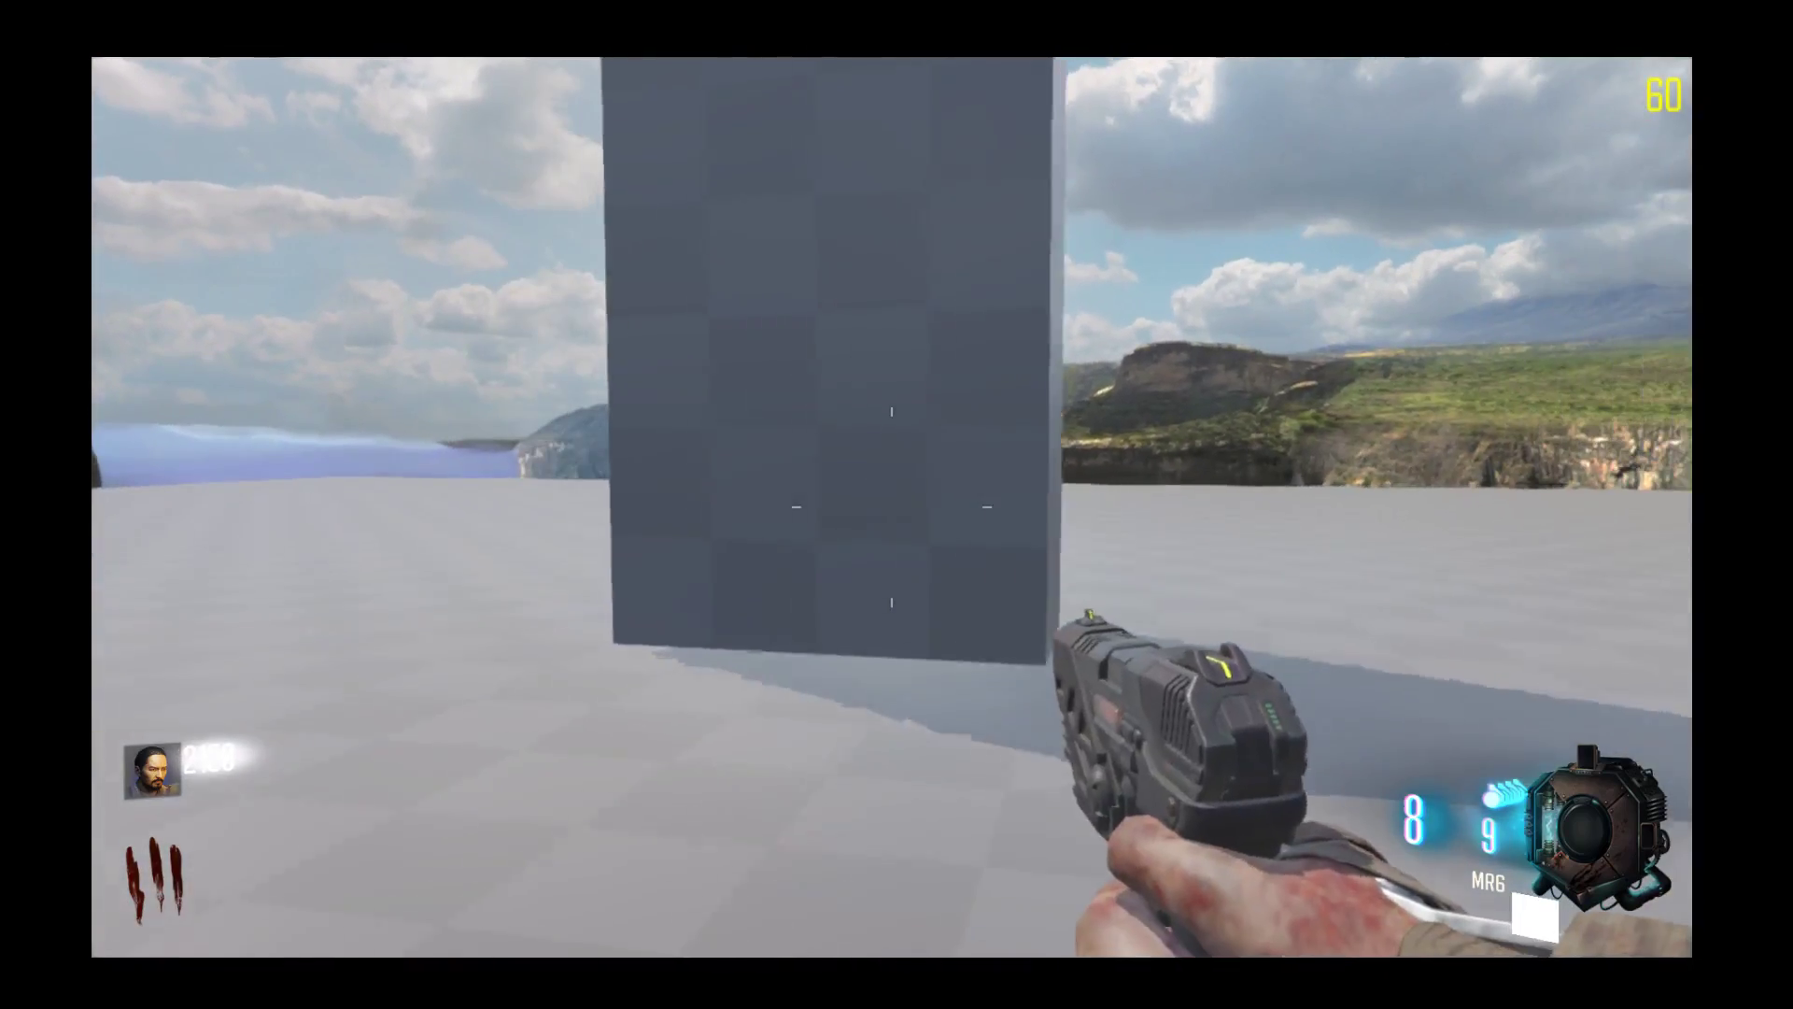
pyautogui.press('w')
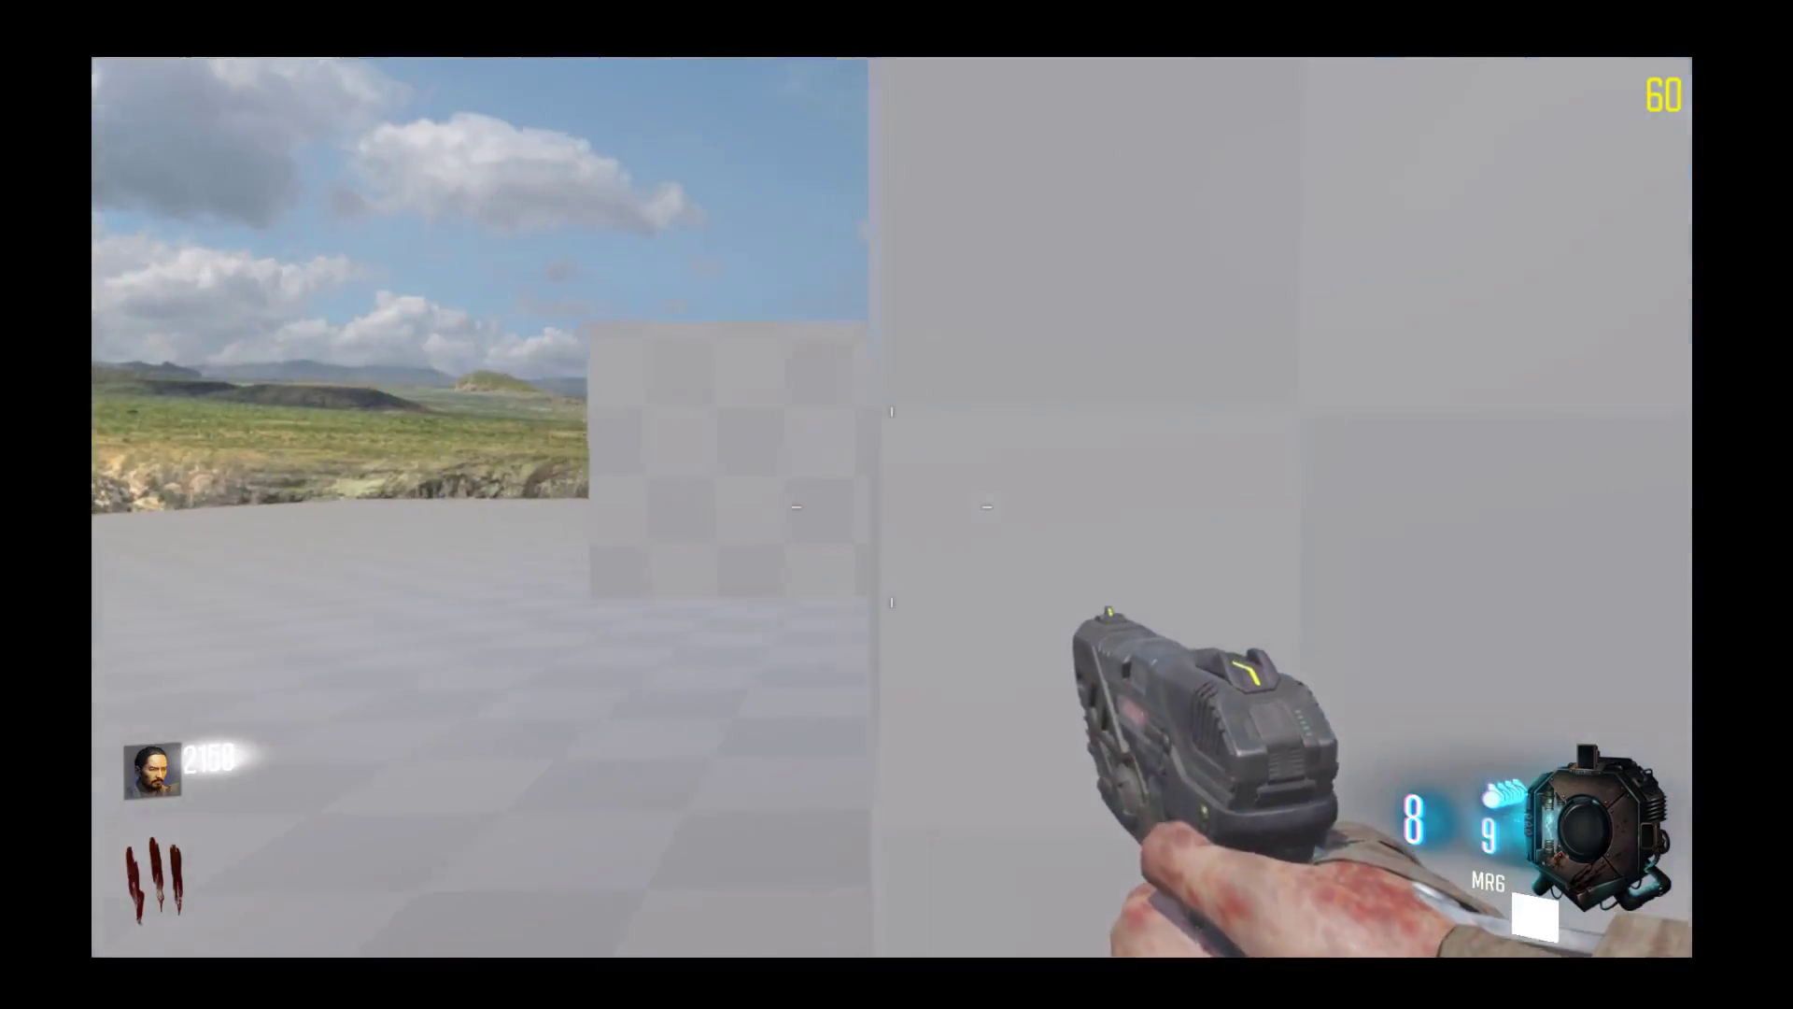
pyautogui.press('w')
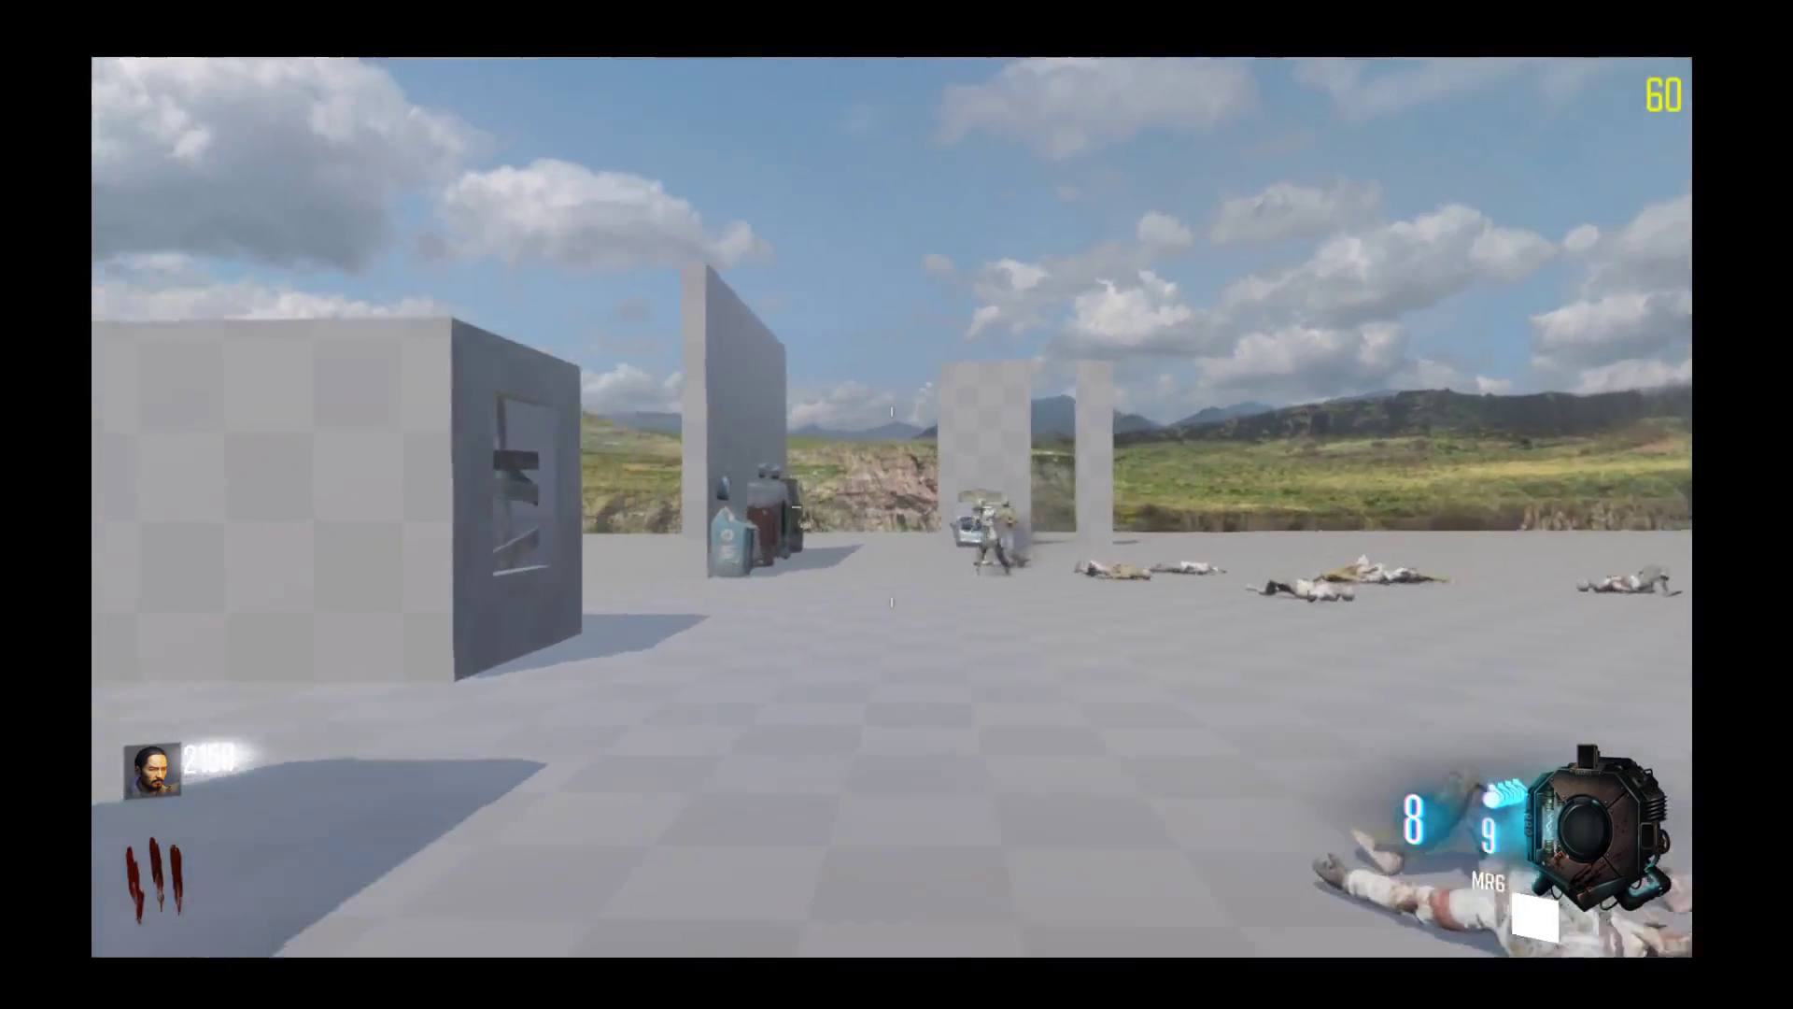
pyautogui.press('w')
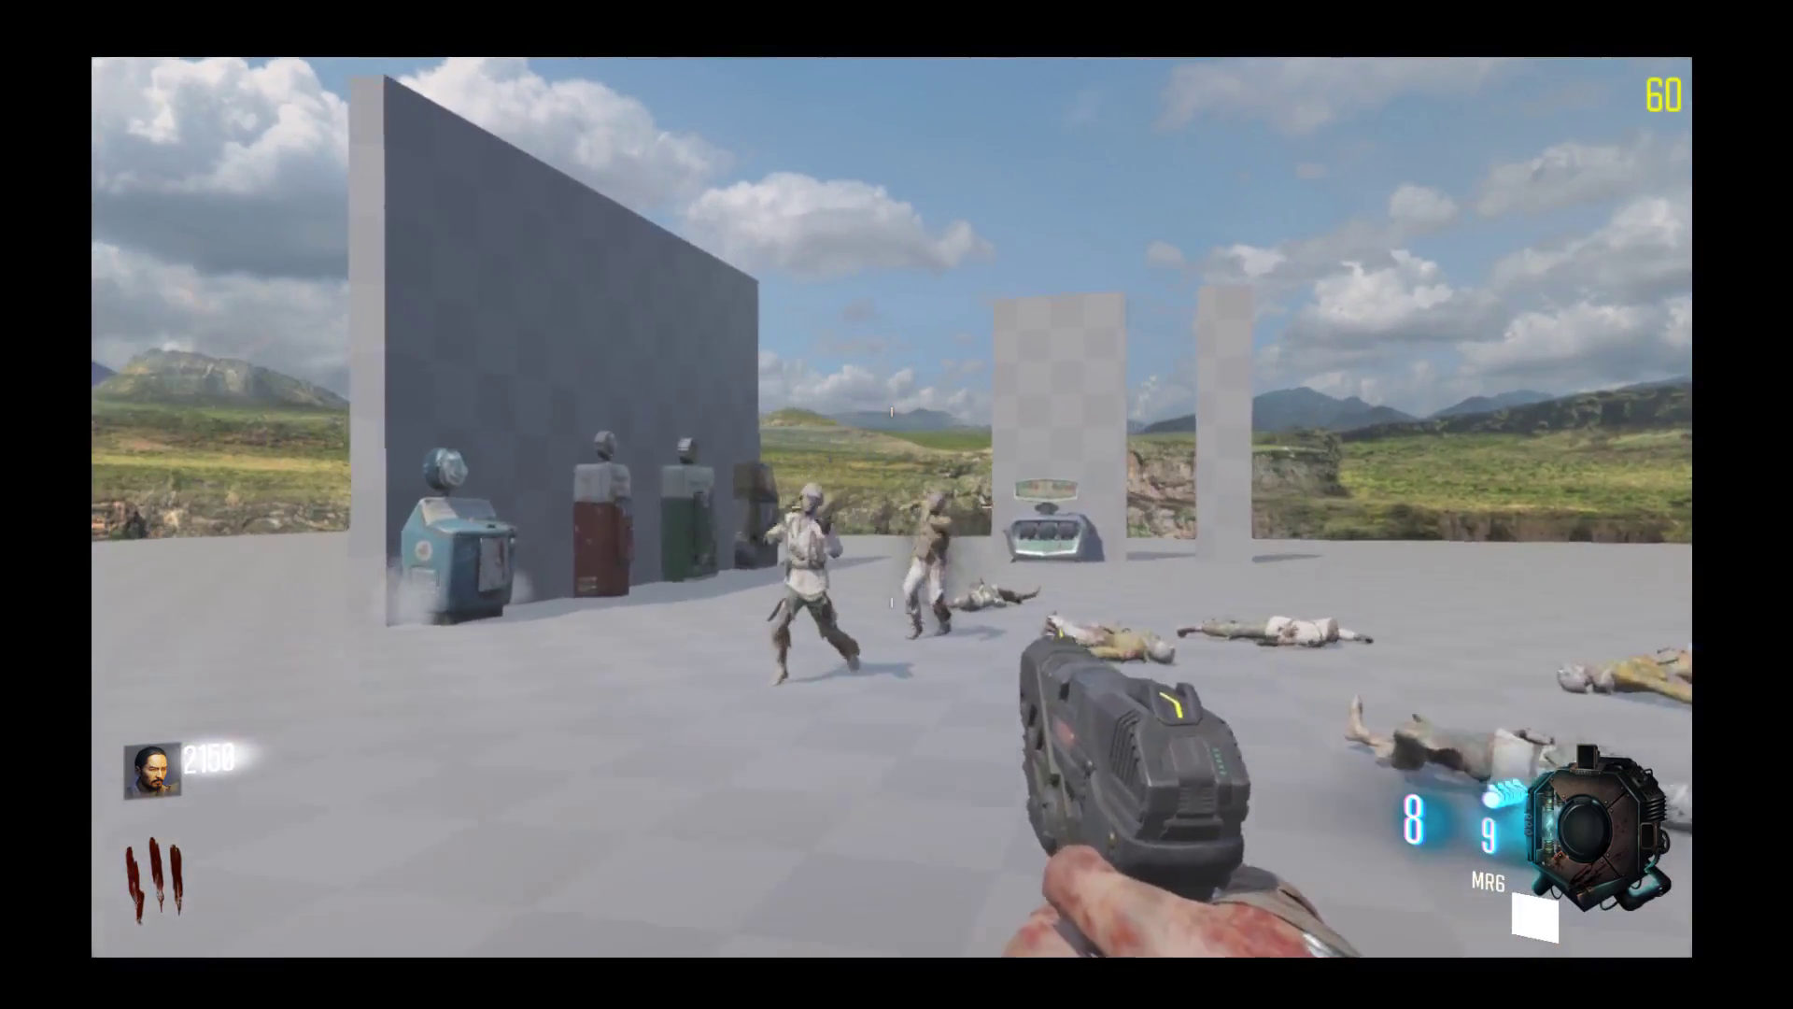
pyautogui.press('w')
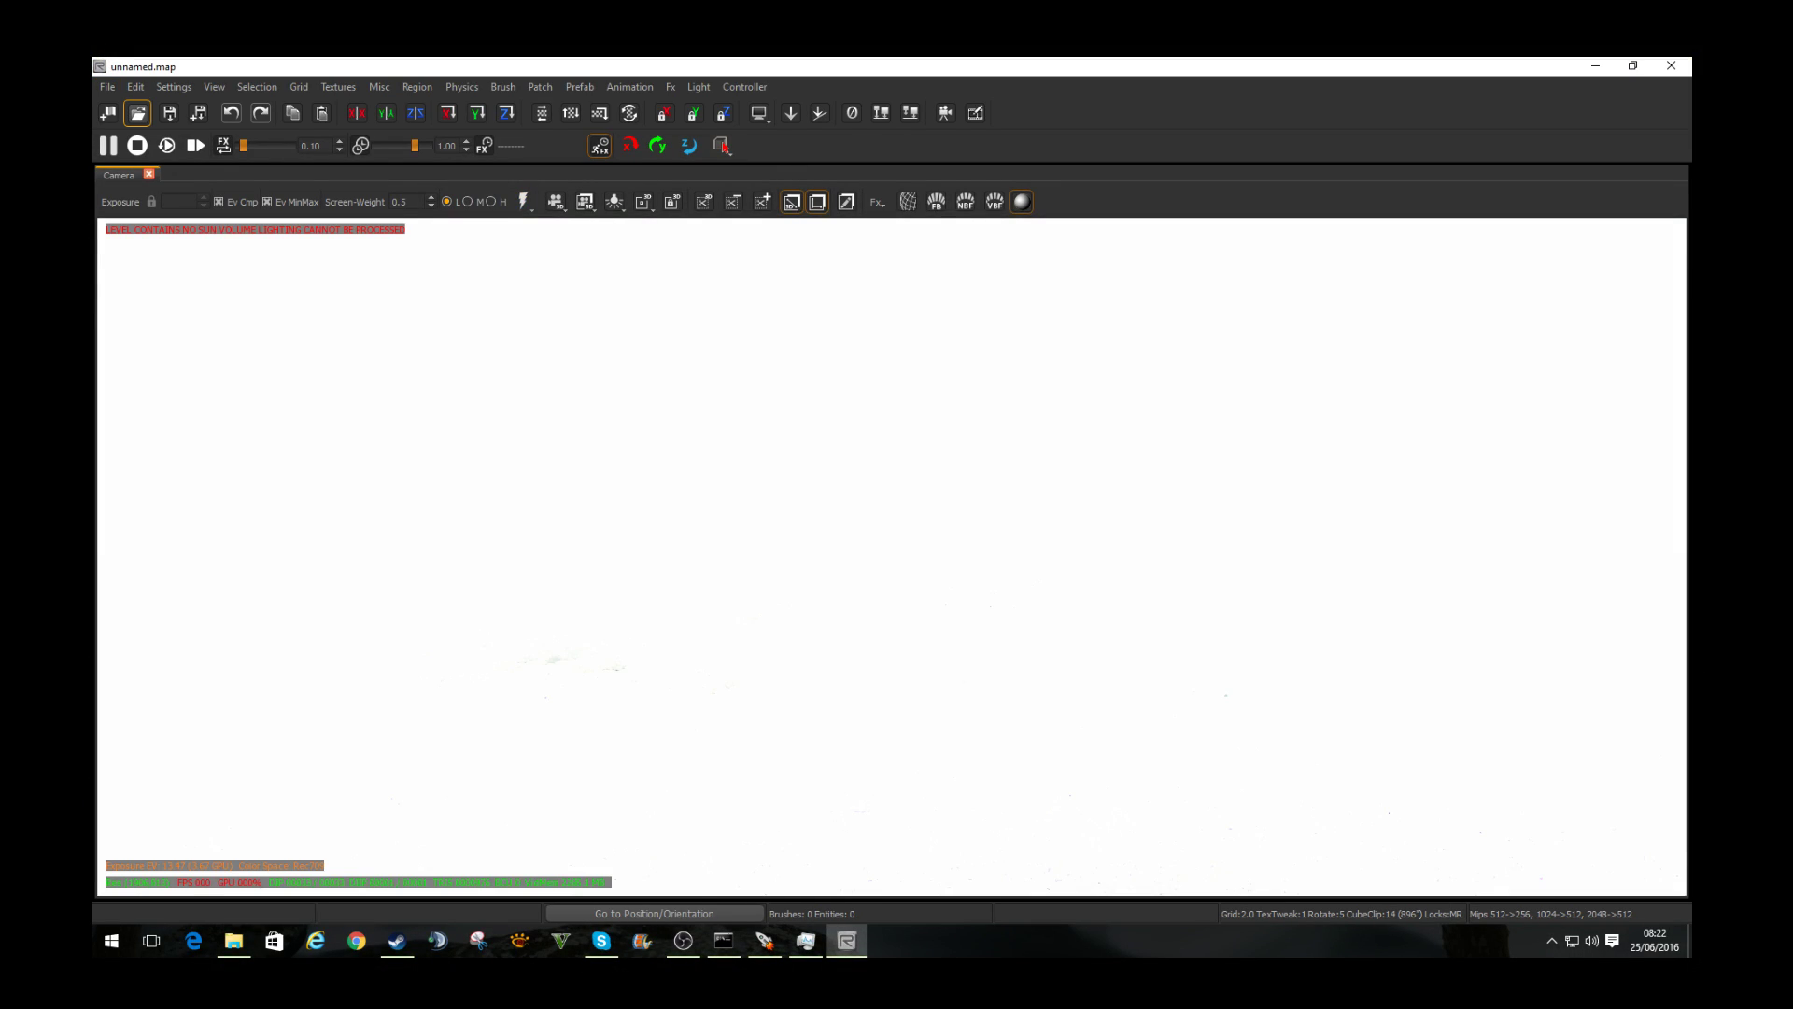
# Step: Open zm_giant.map from the zm folder of map_source in the Radiant level editor
pyautogui.hotkey('ctrl', 'o')
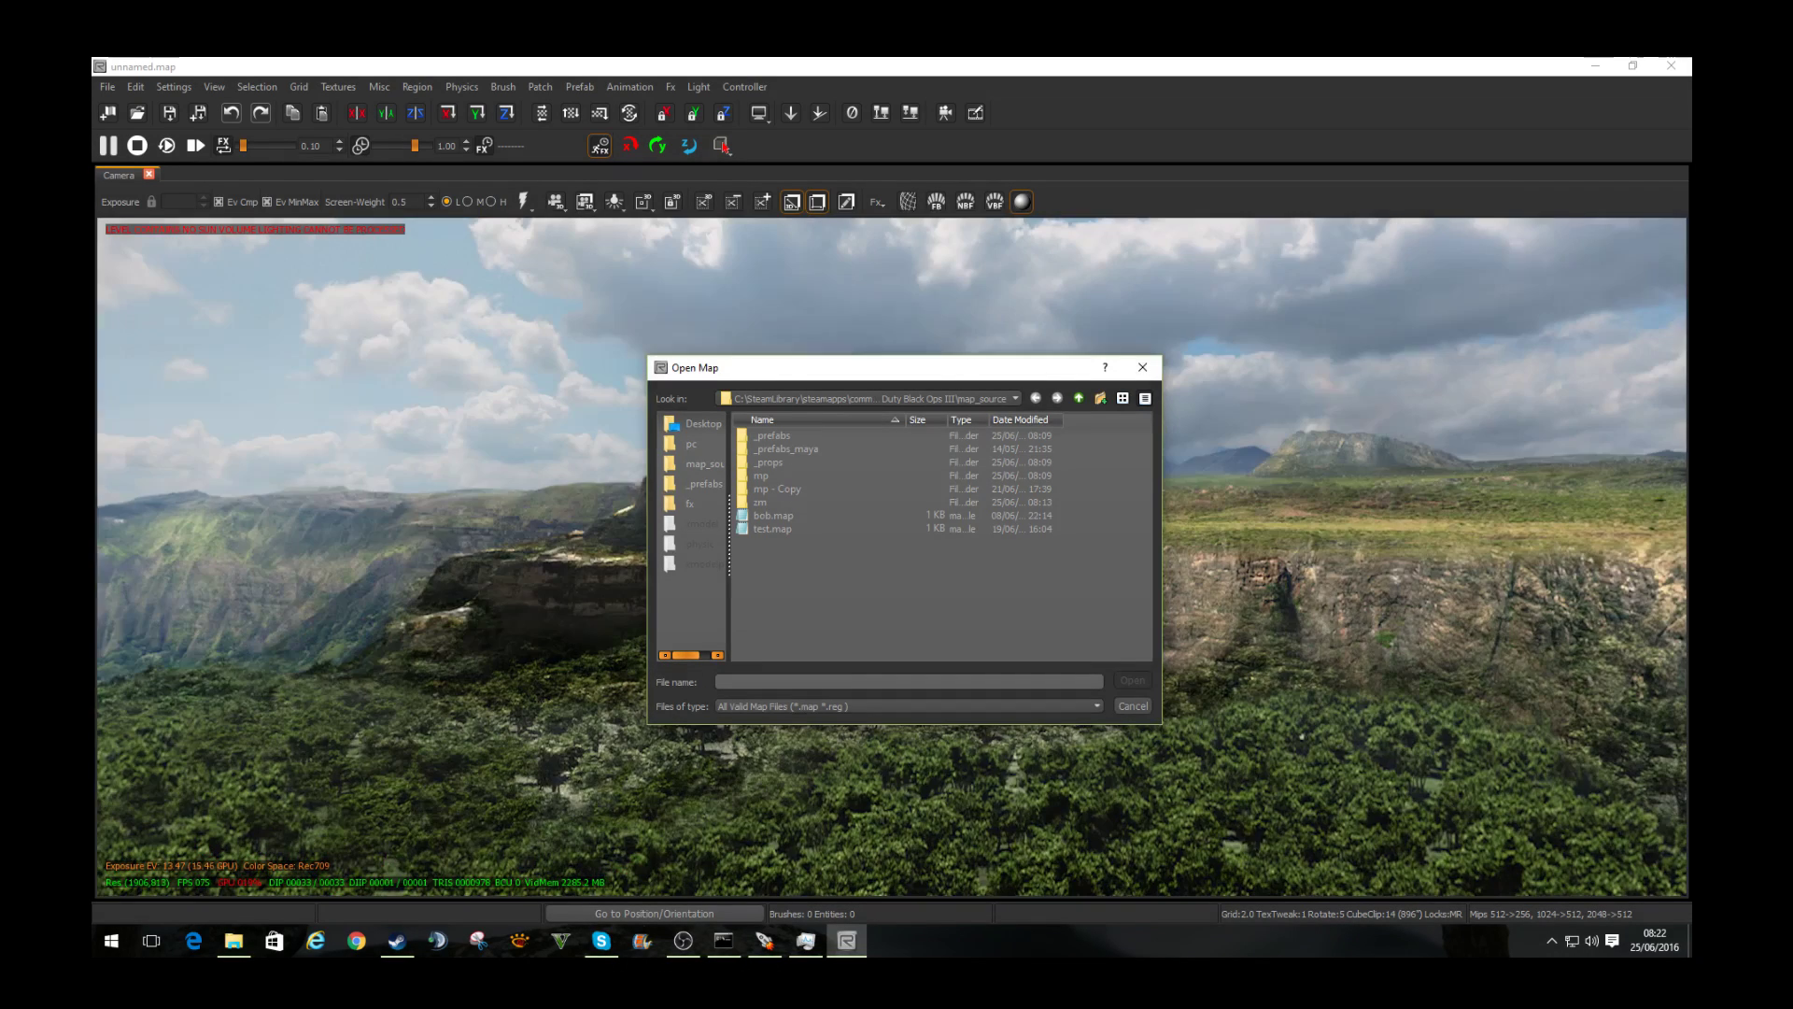
pyautogui.click(761, 501)
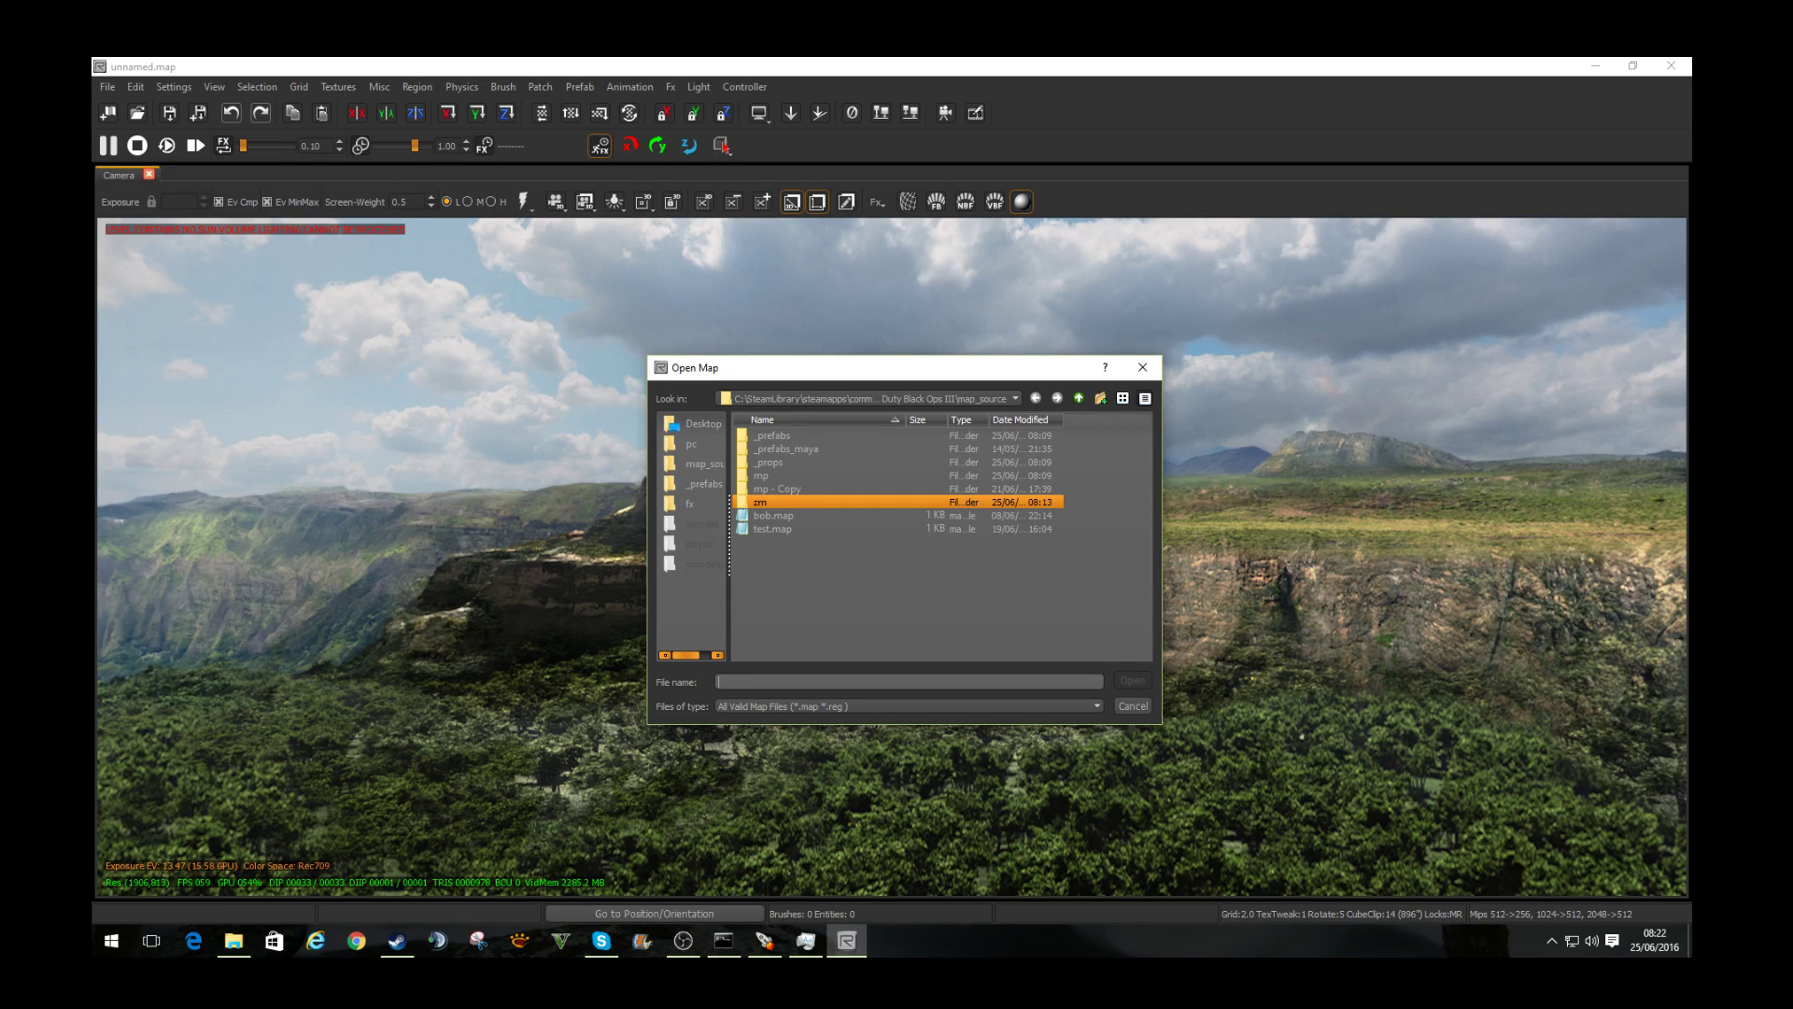
pyautogui.press('Return')
pyautogui.doubleClick(784, 436)
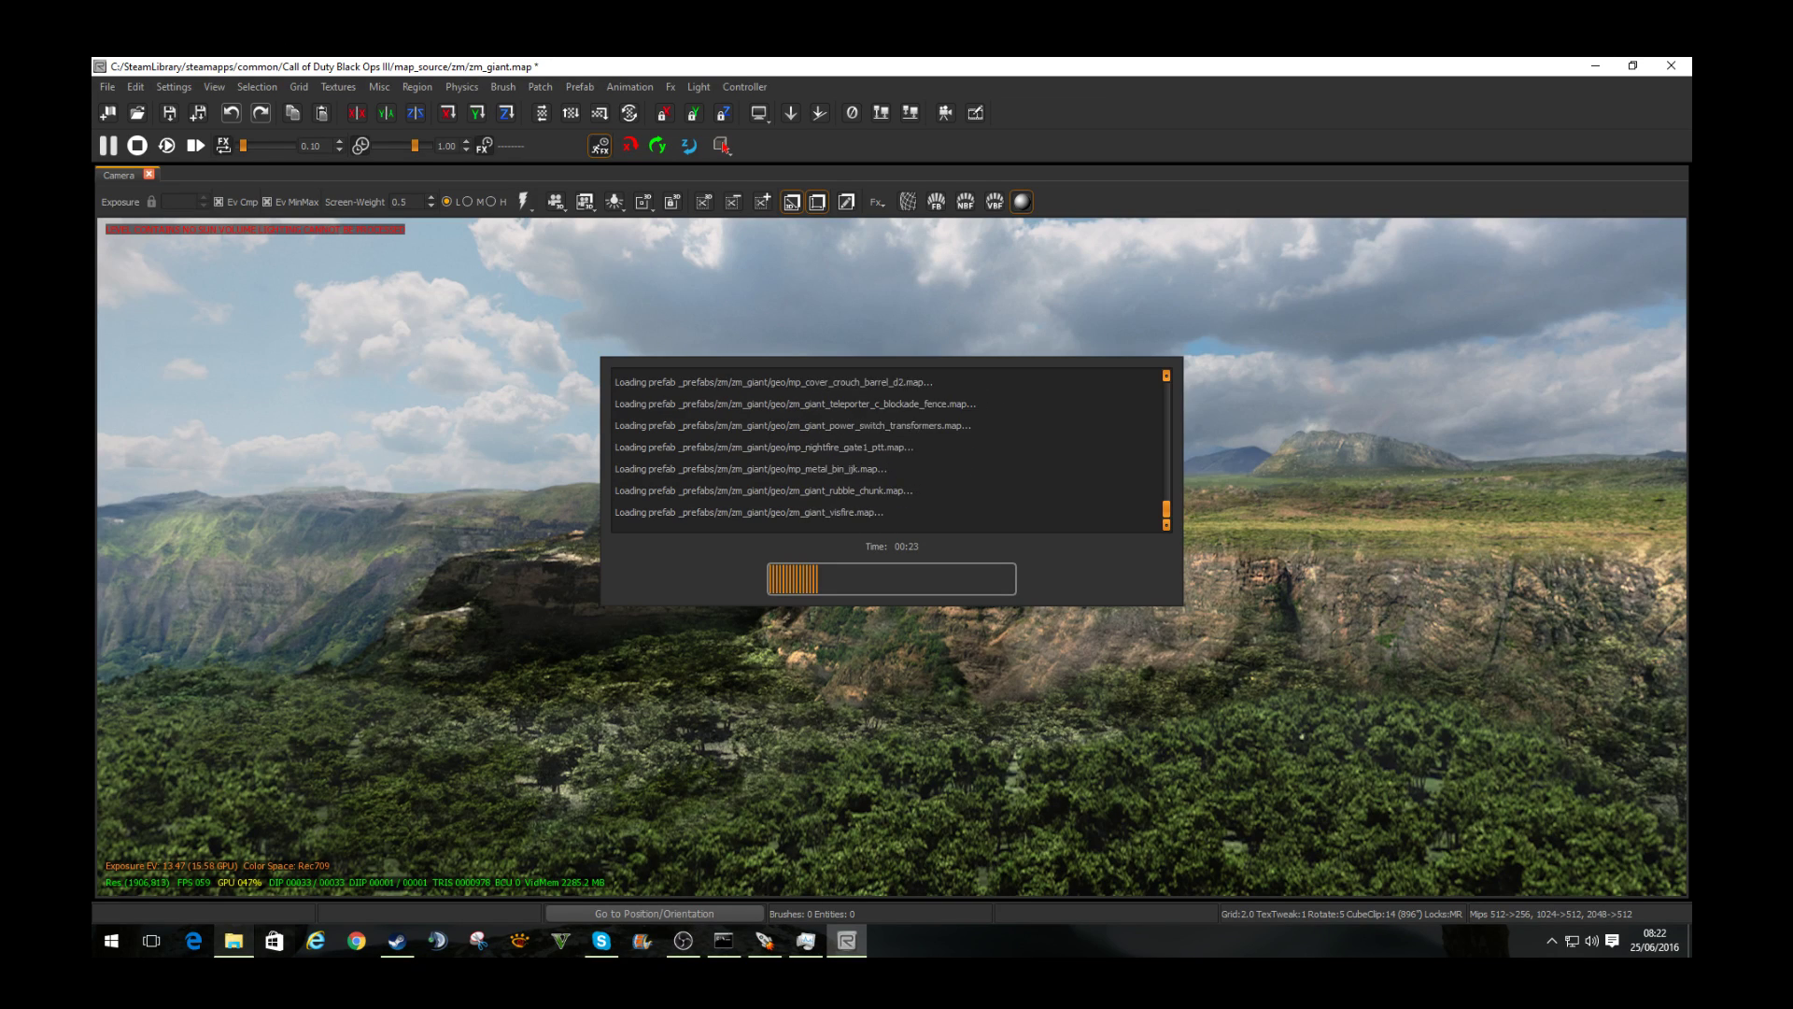
# Step: In File Explorer, open zm_giant.zone from usermaps\zm_giant\zone_source, read its entries to the end, and close it
pyautogui.click(233, 940)
pyautogui.scroll(-3, 642, 602)
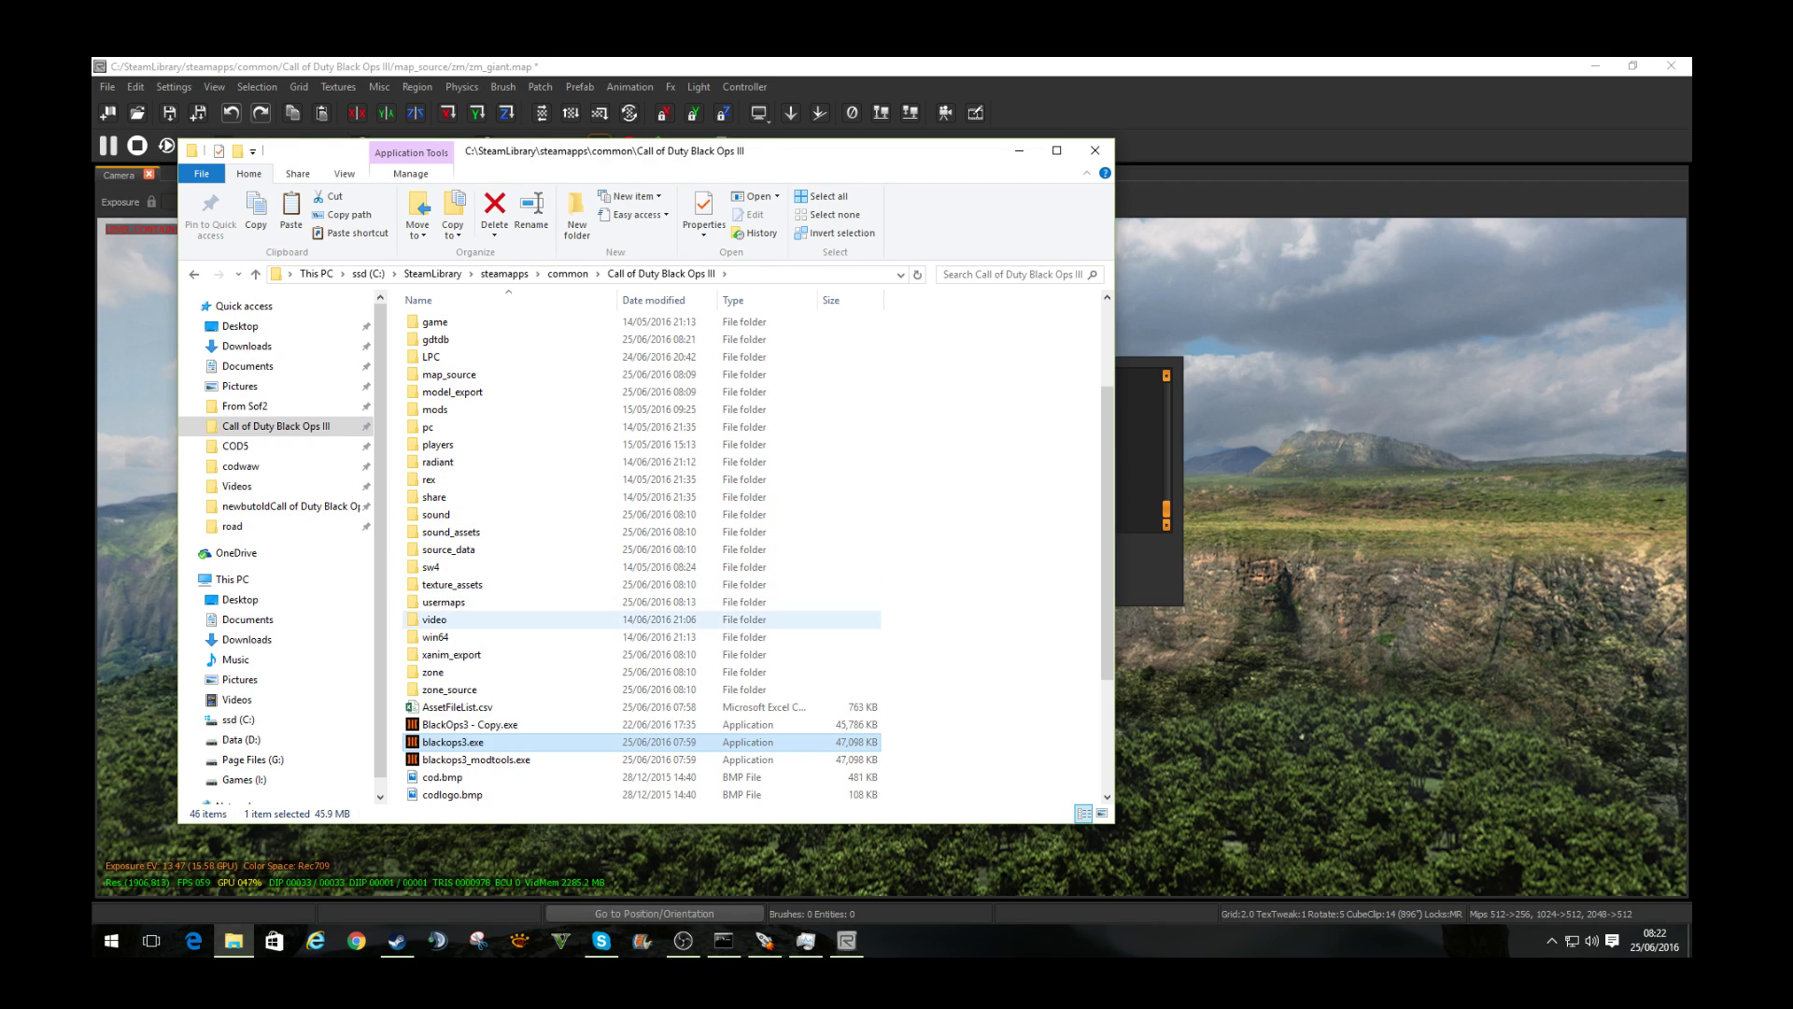
pyautogui.doubleClick(444, 602)
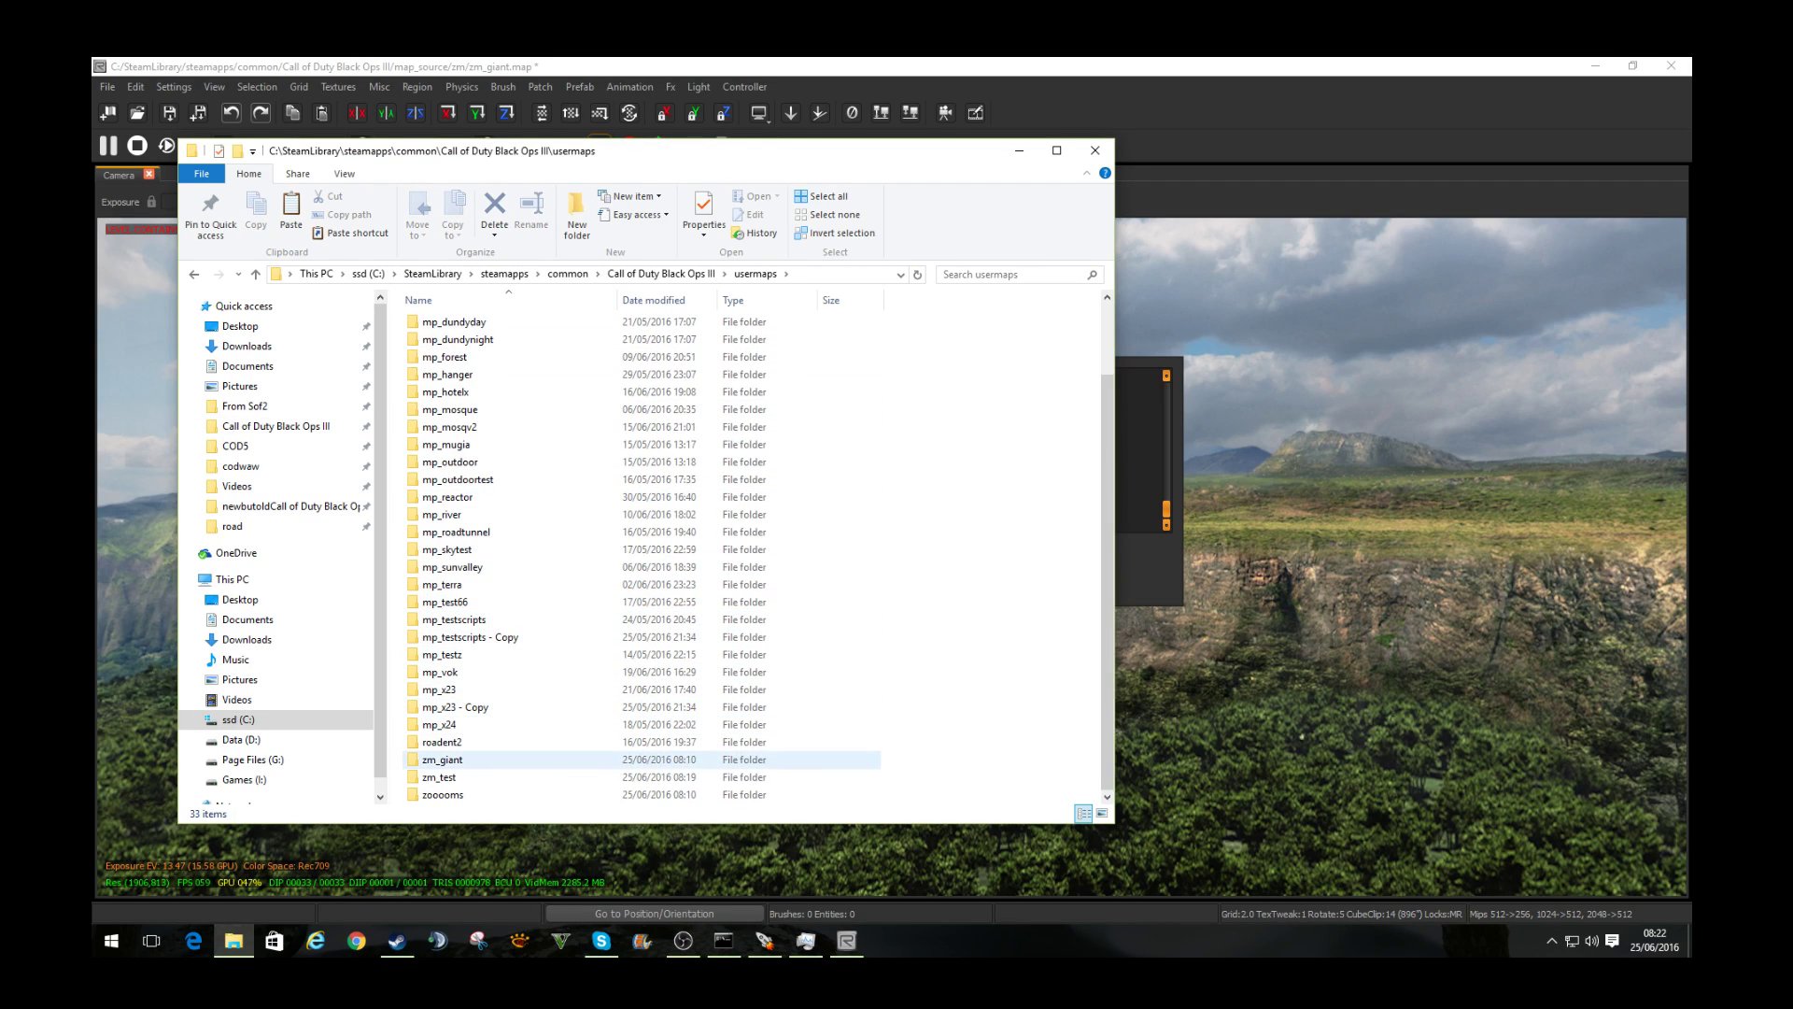
pyautogui.doubleClick(443, 759)
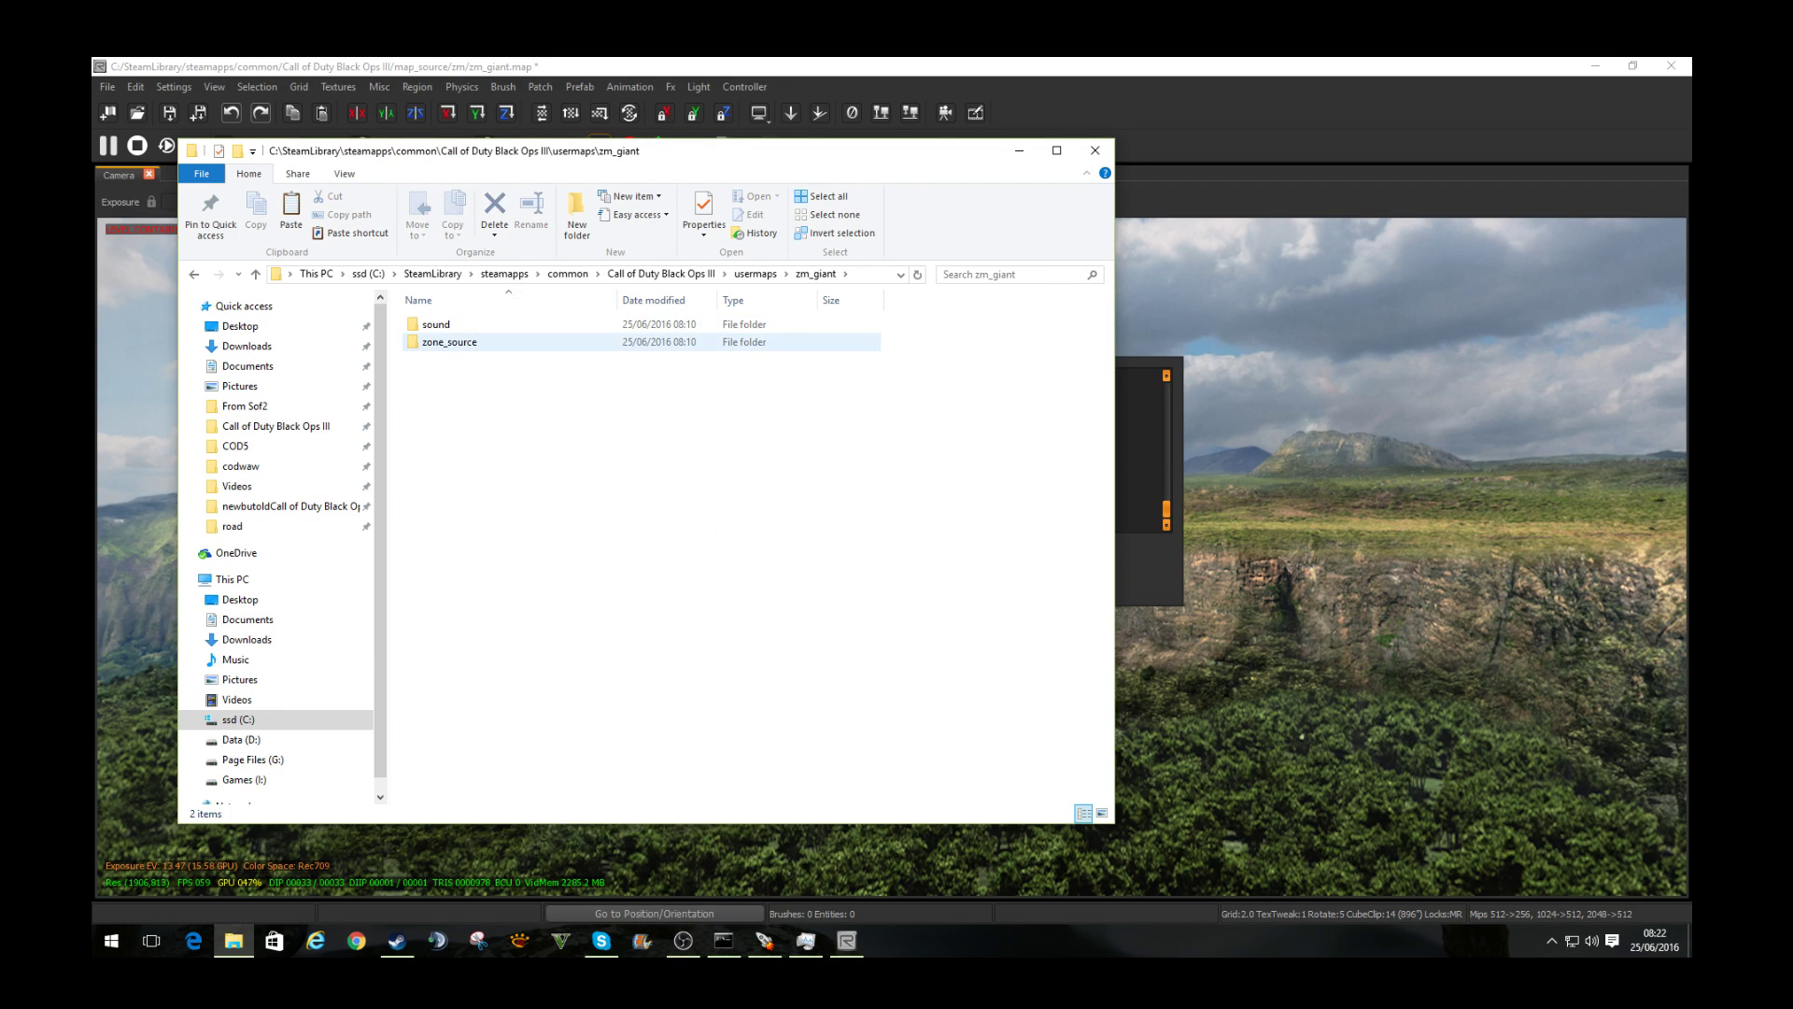
pyautogui.doubleClick(450, 342)
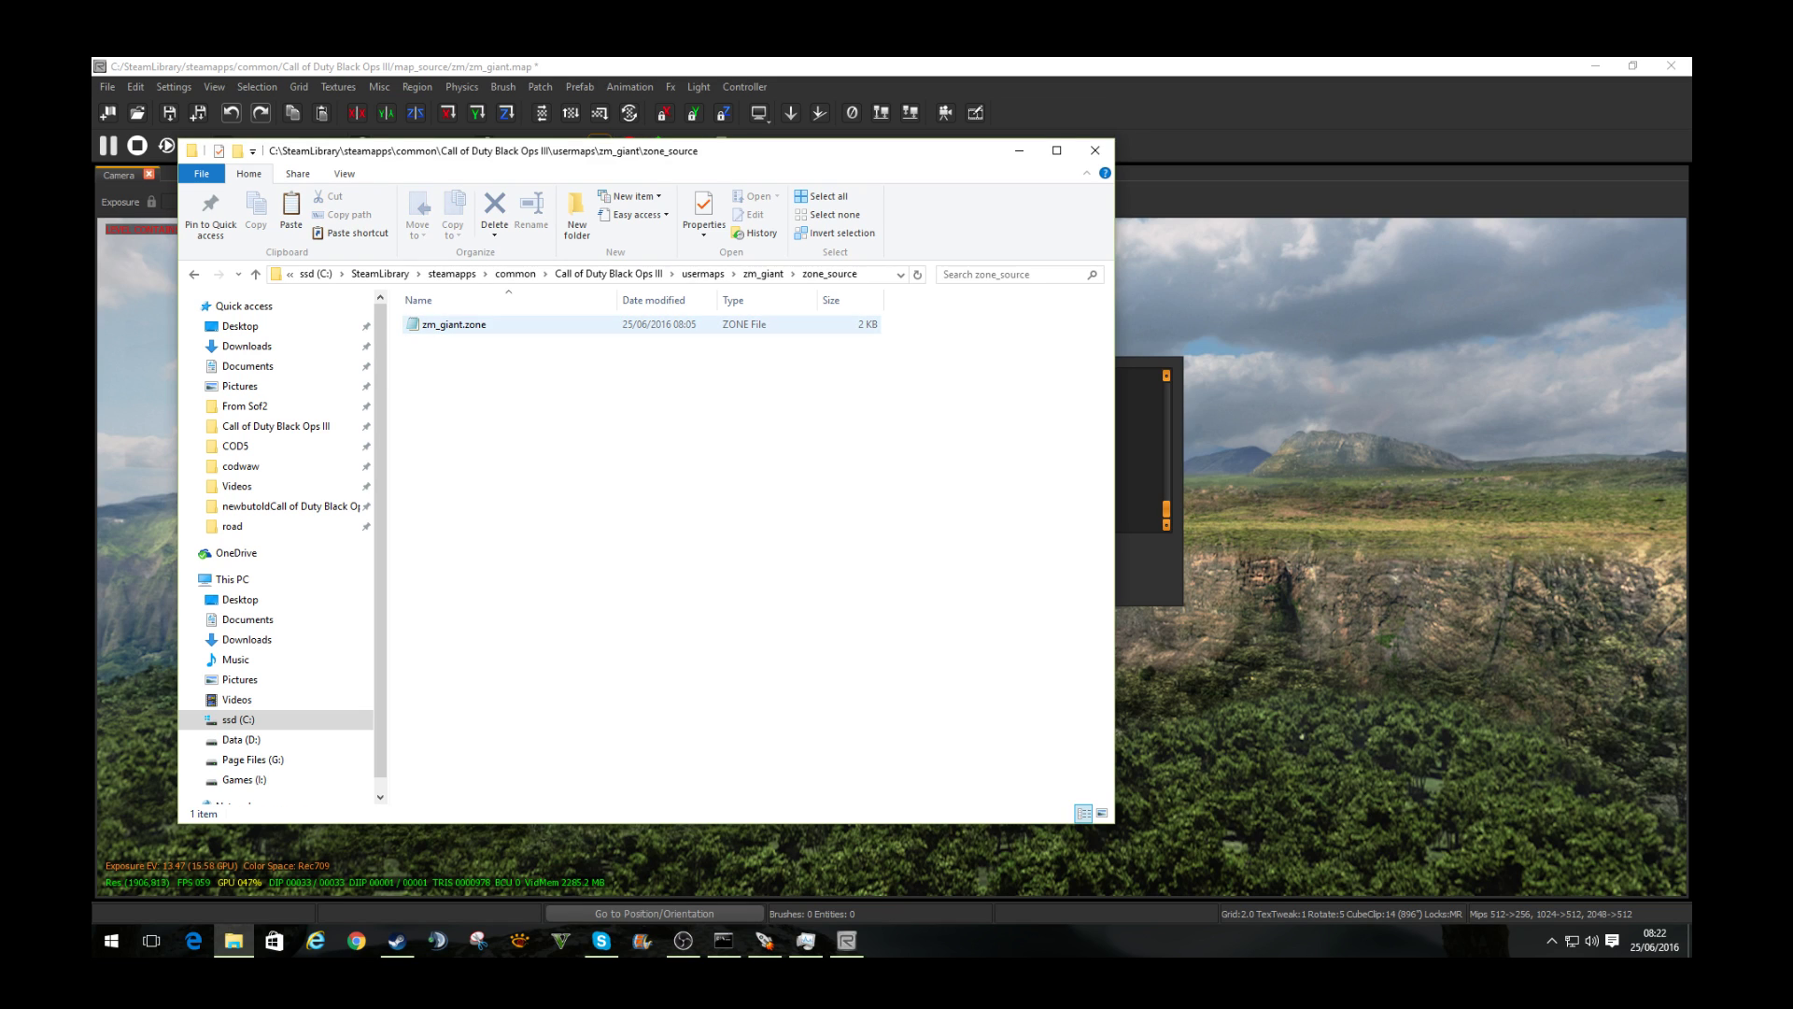
pyautogui.doubleClick(454, 324)
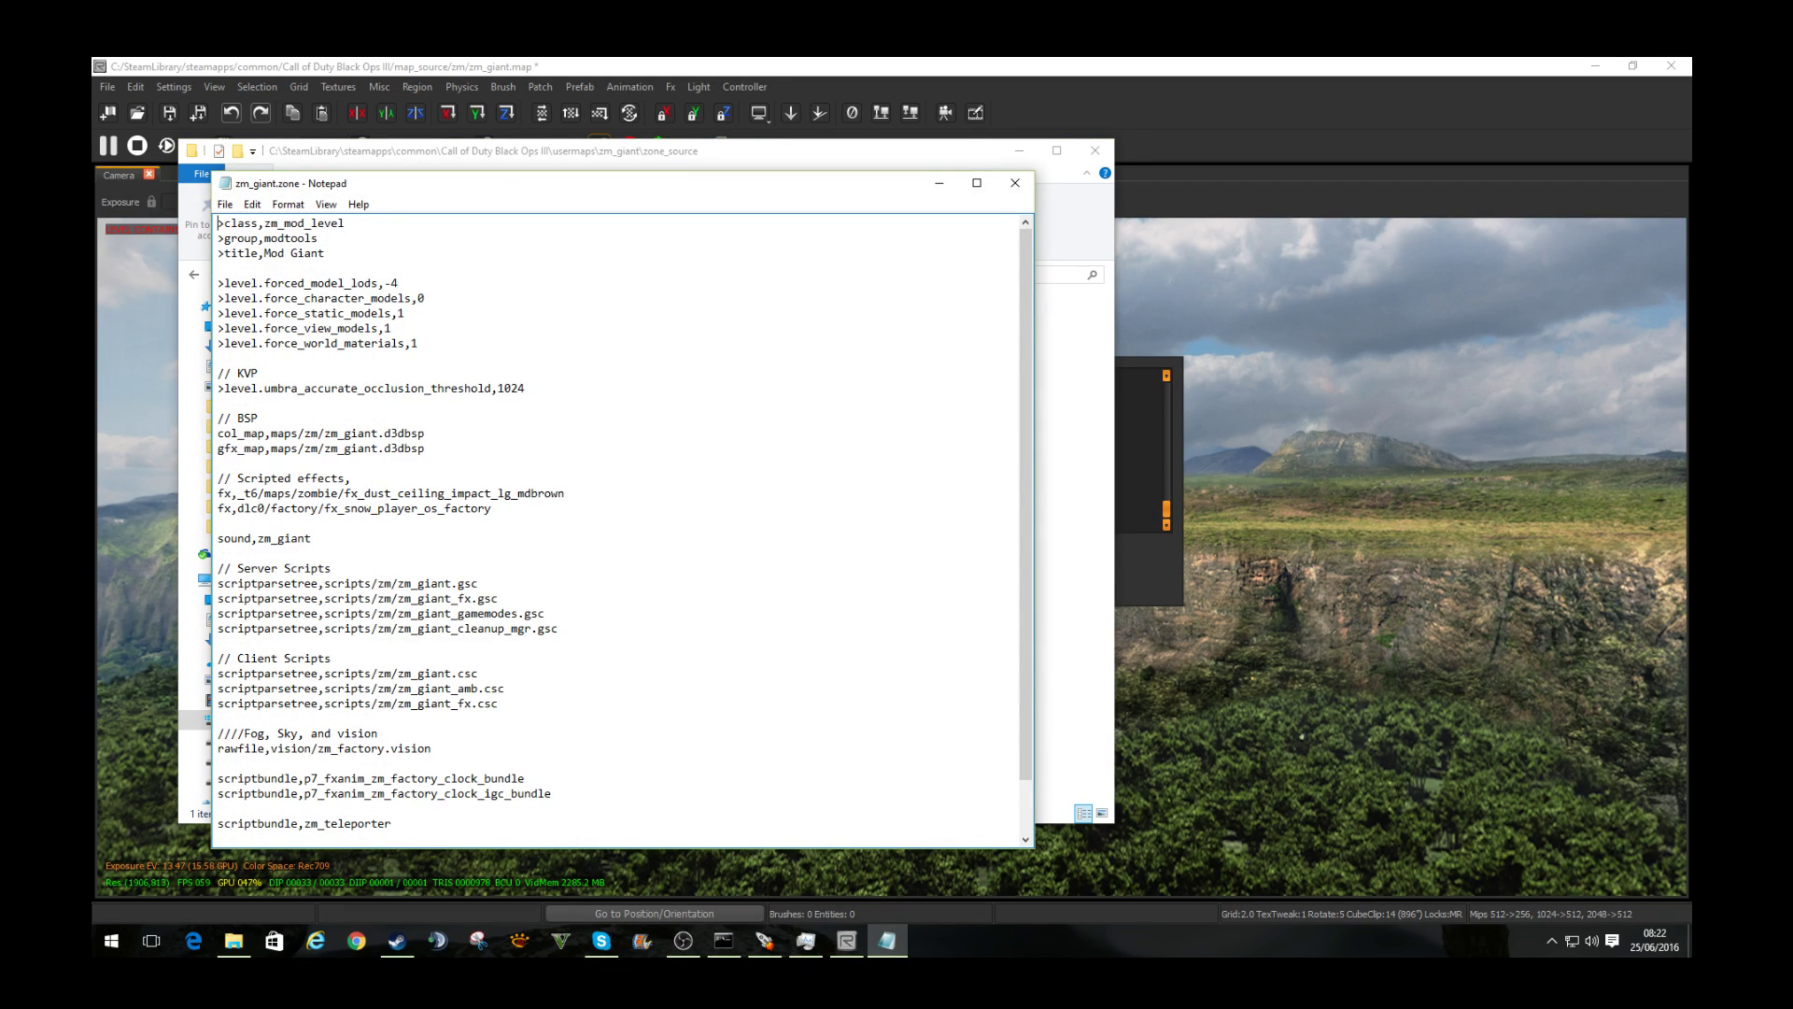
pyautogui.write('scriptbundle,pstfx_zm_der_teleport')
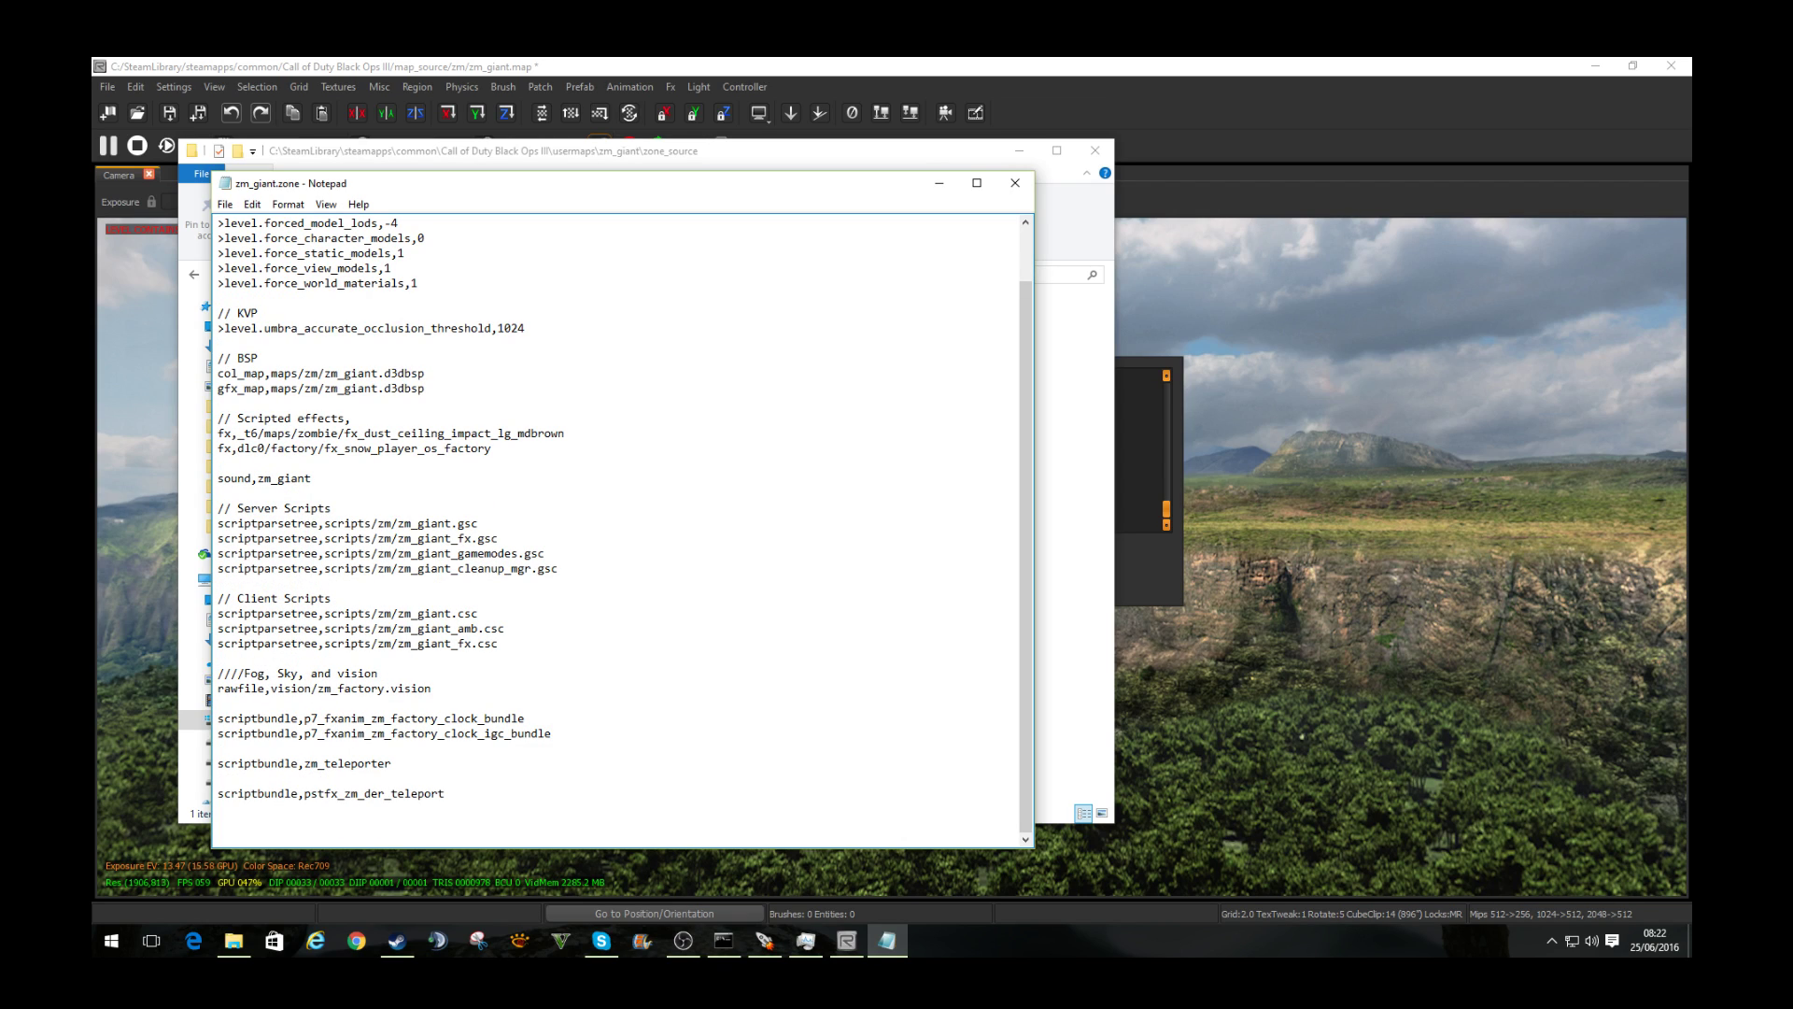
pyautogui.click(1014, 182)
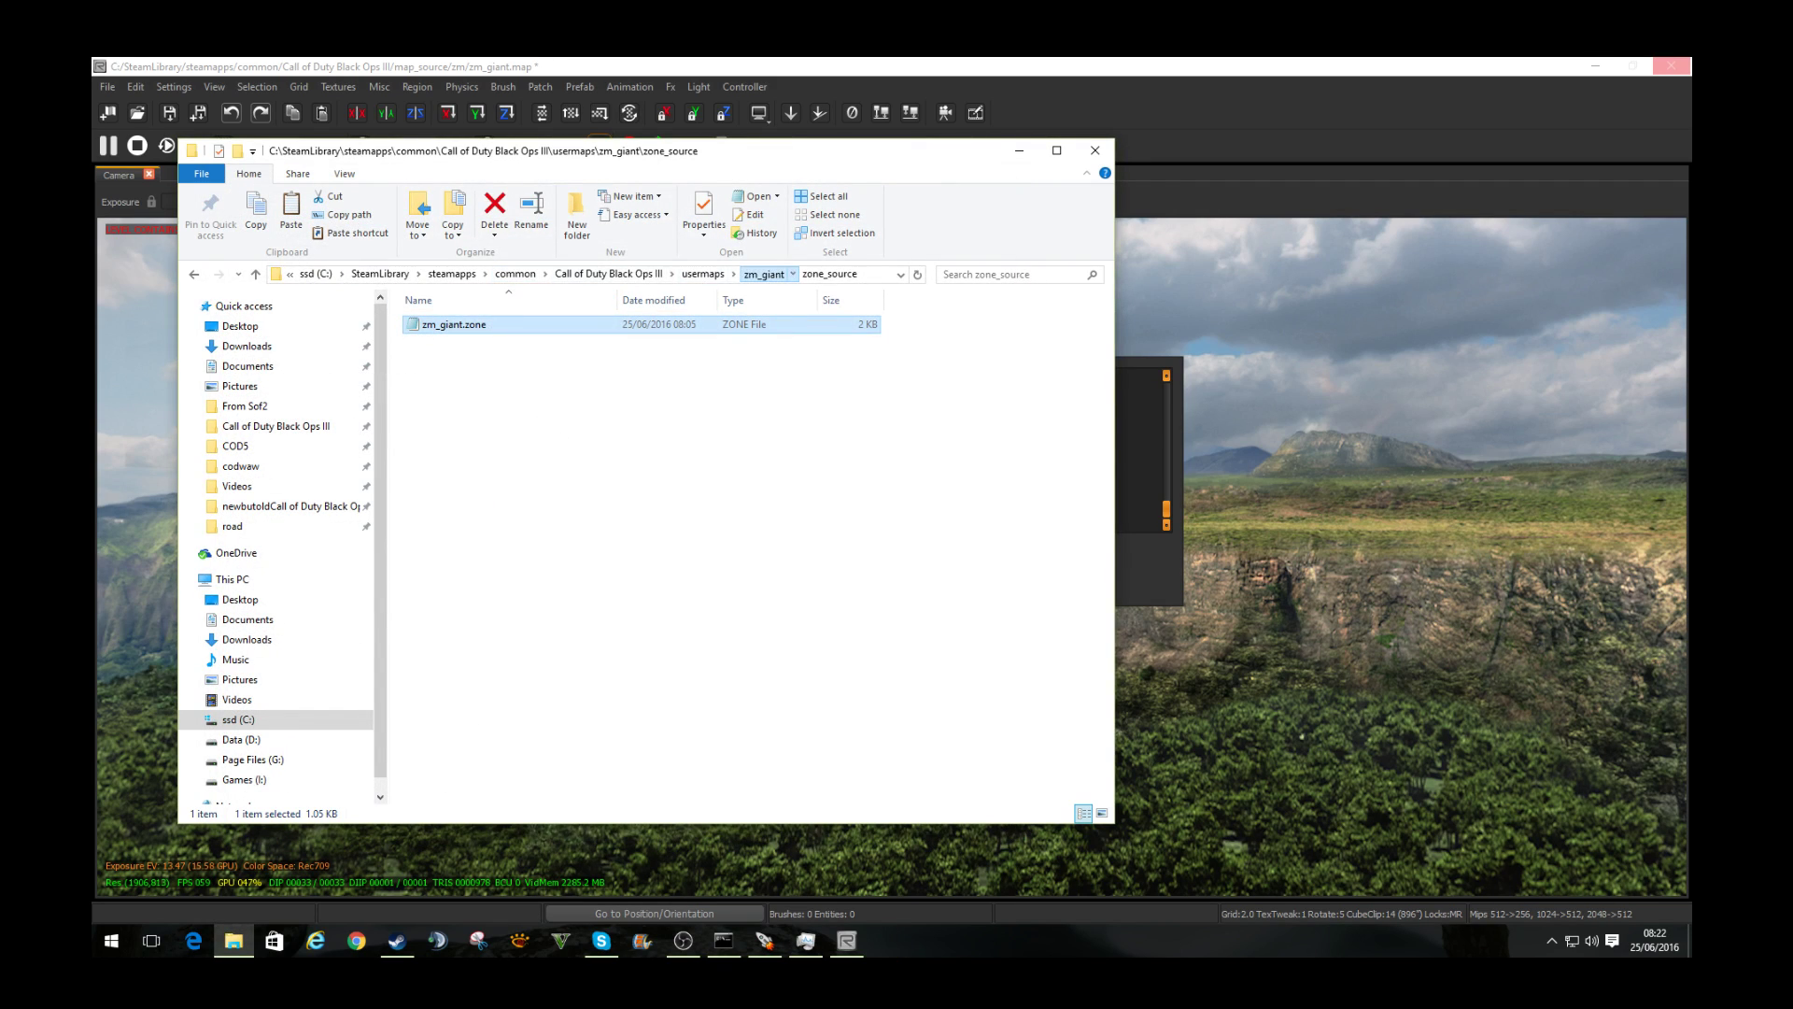
# Step: Go back to the usermaps folder and open zm_test.gsc from zm_test\scripts\zm
pyautogui.click(764, 274)
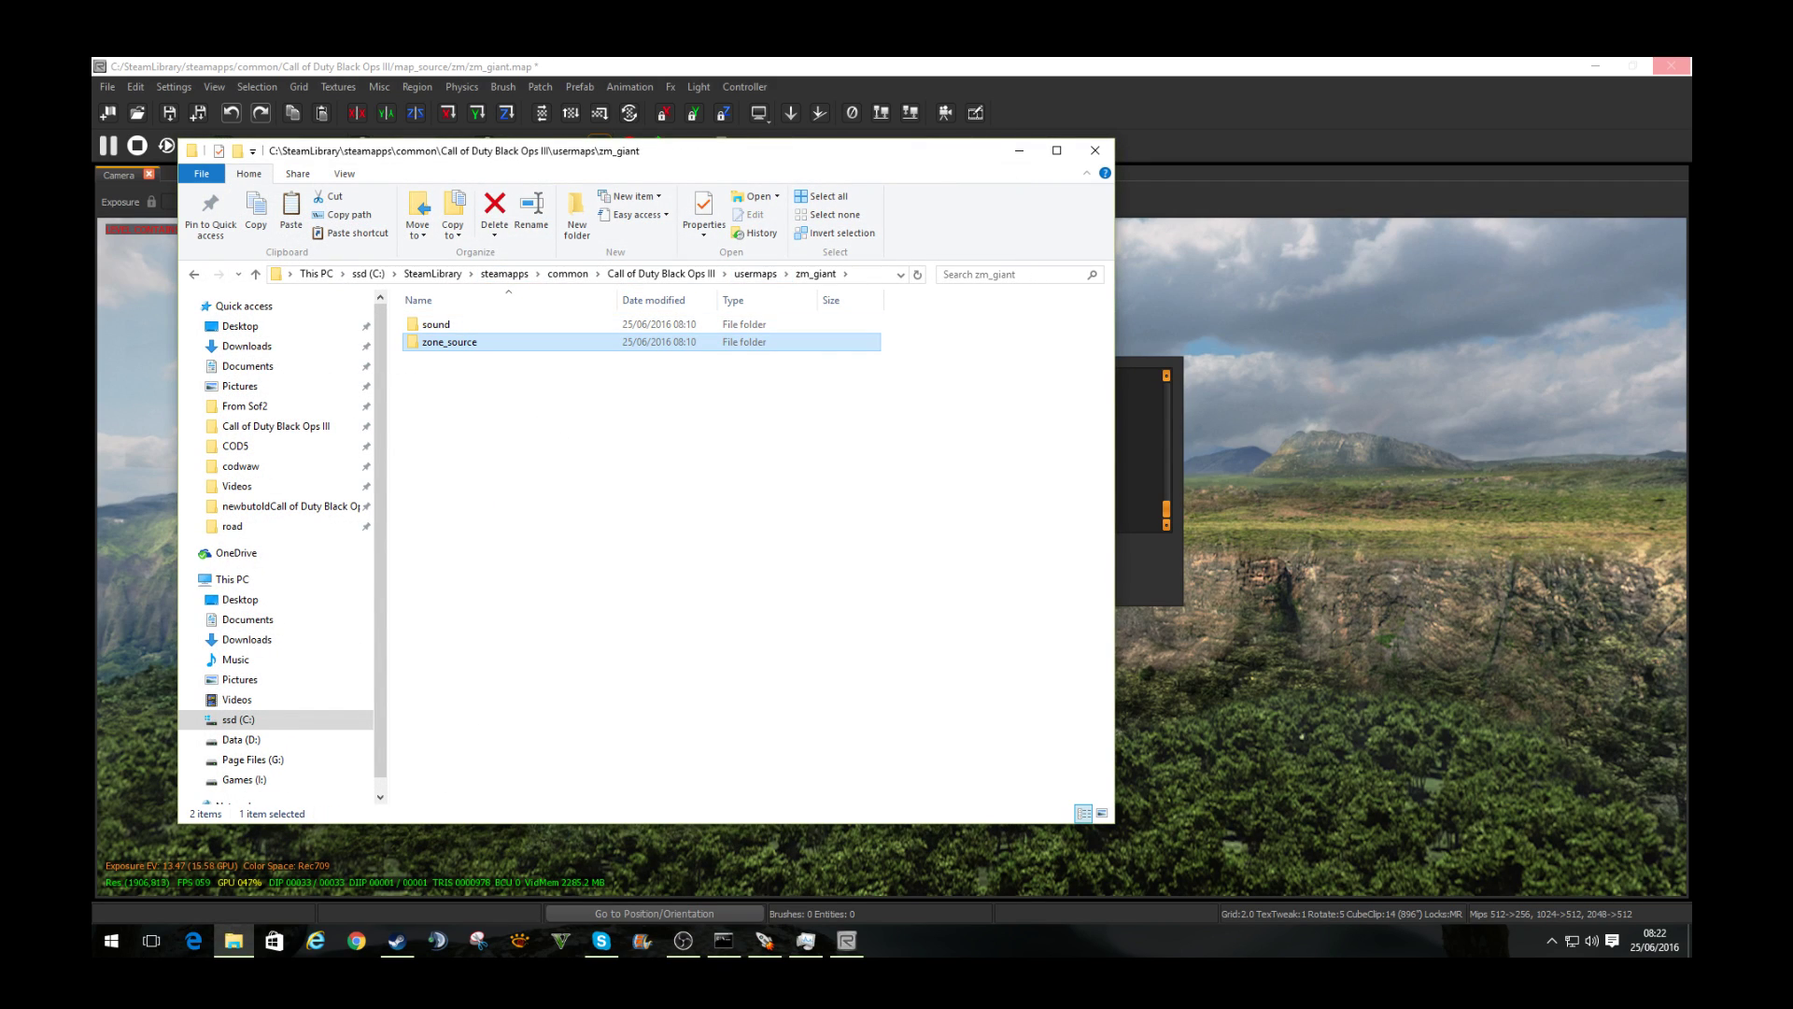
pyautogui.click(757, 273)
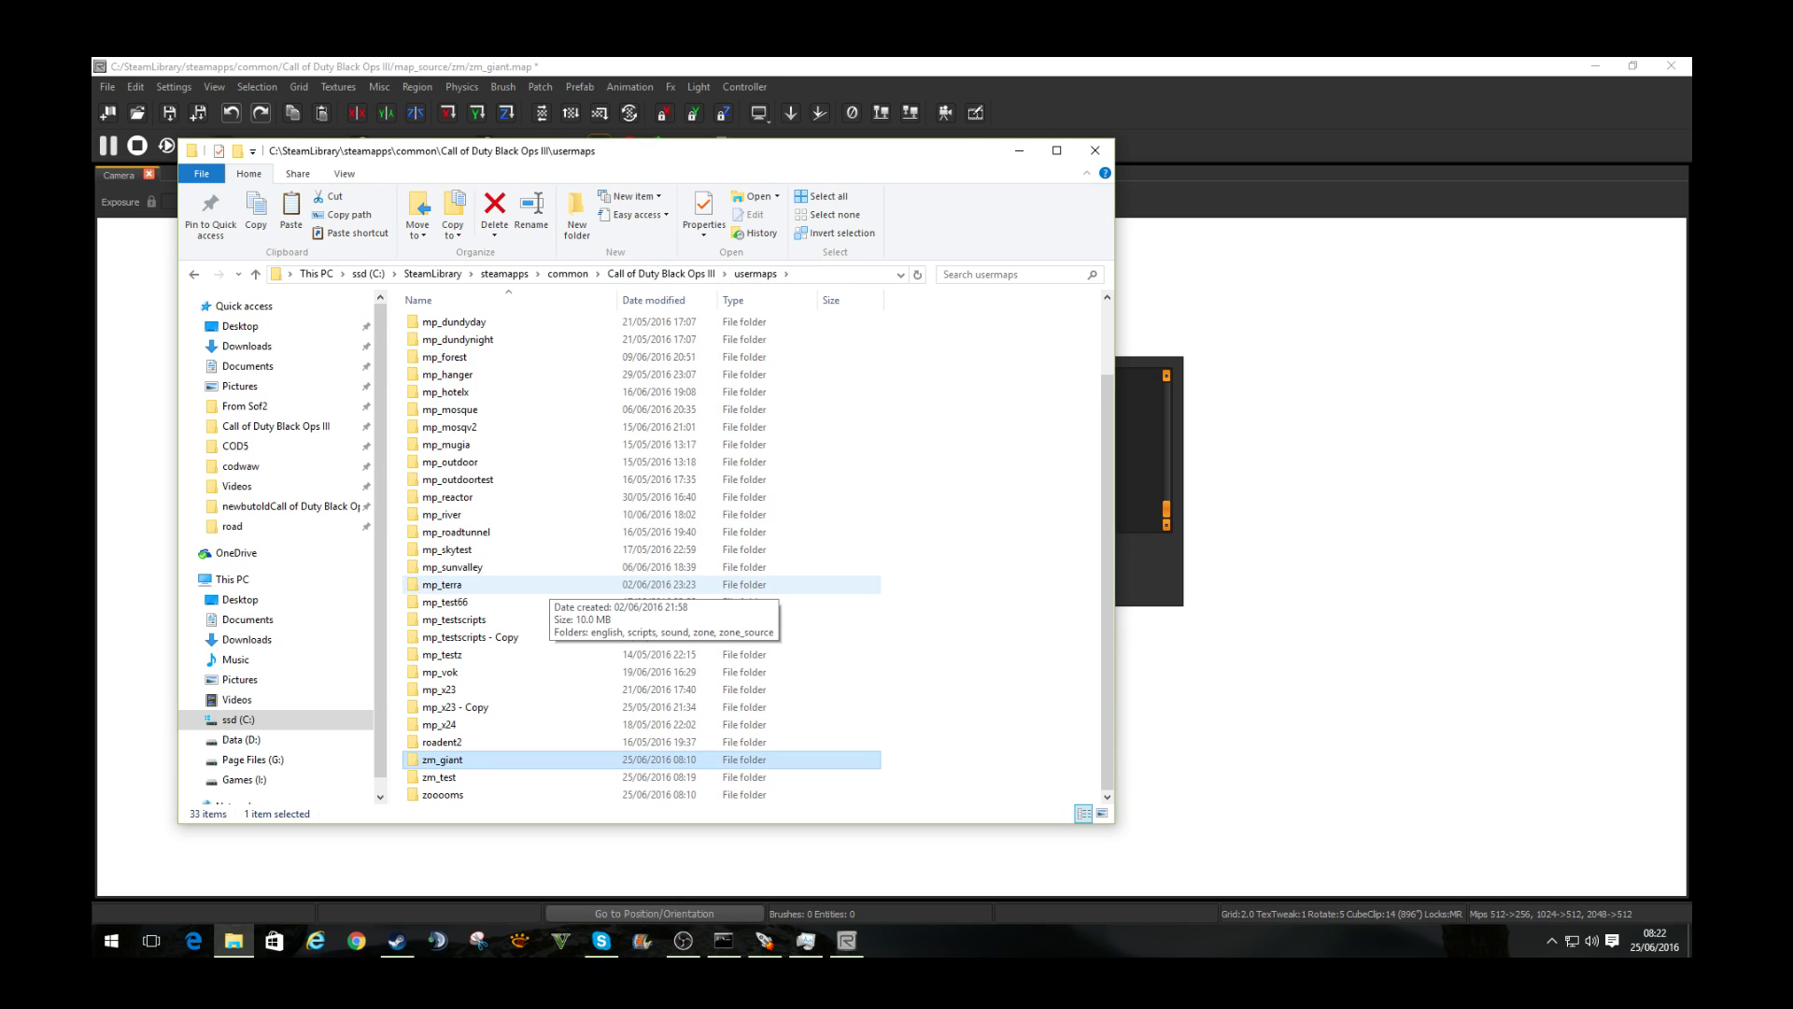
pyautogui.doubleClick(441, 777)
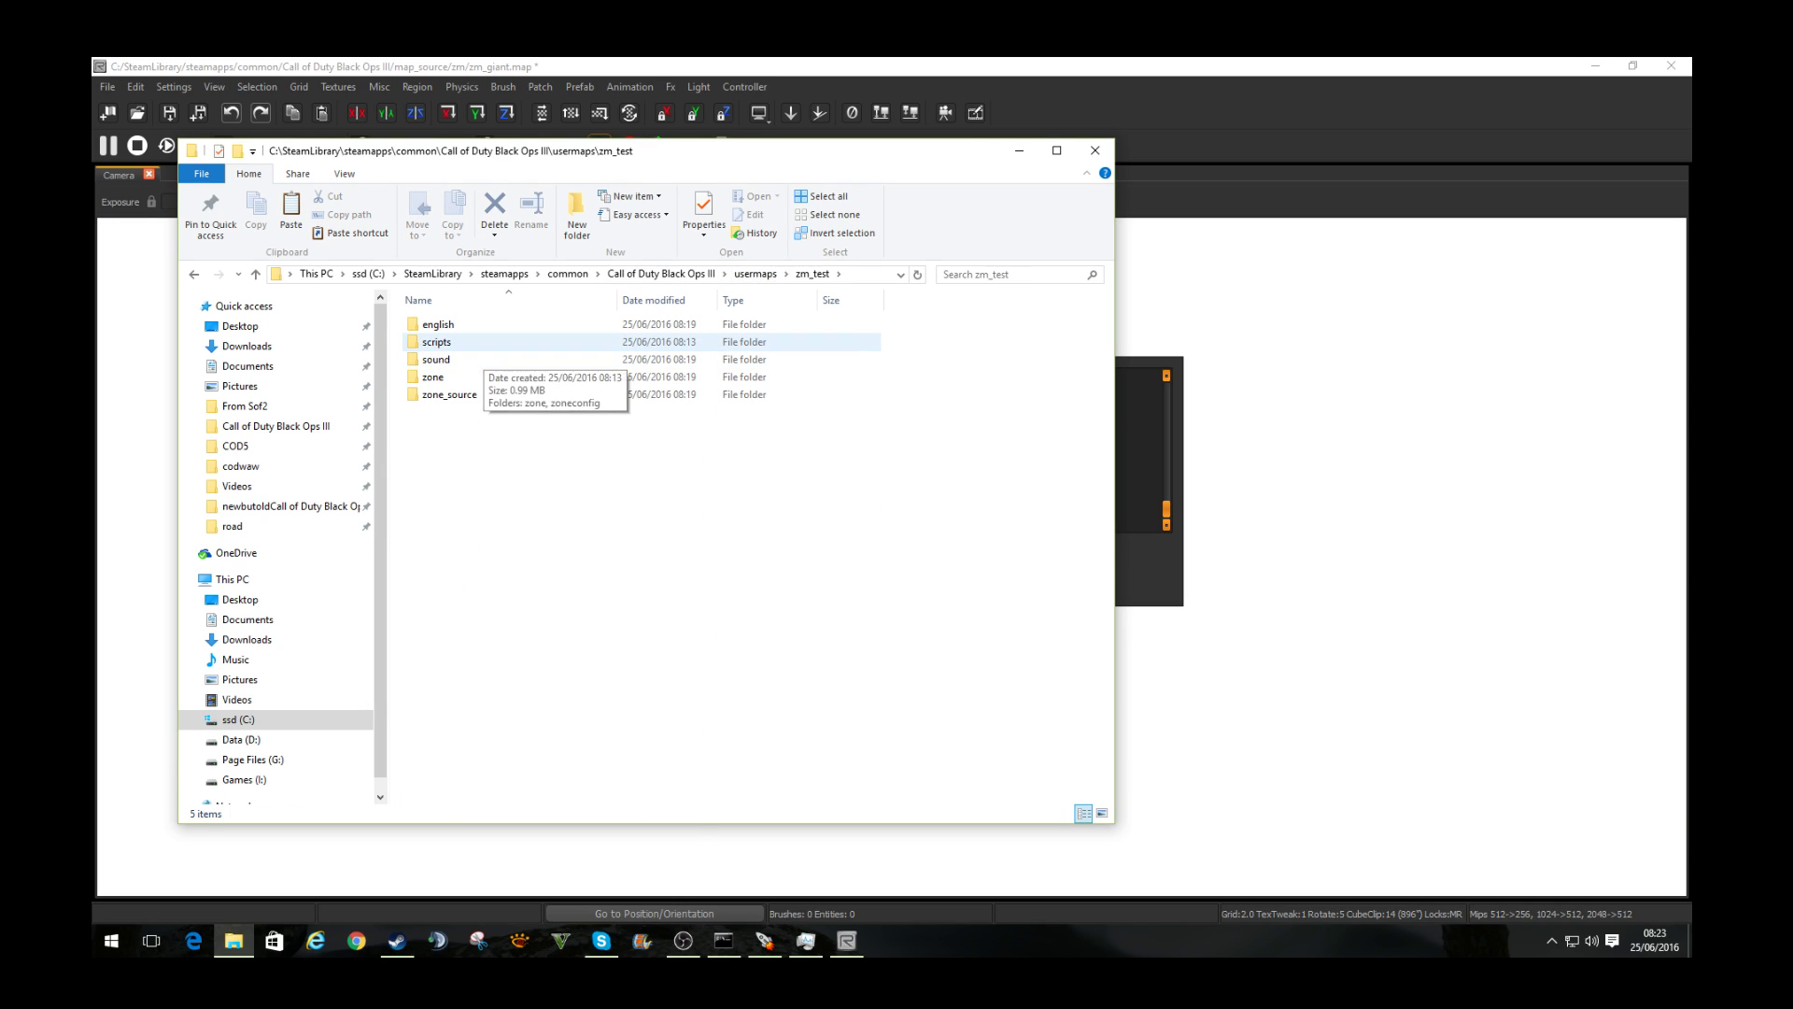
pyautogui.press('Return')
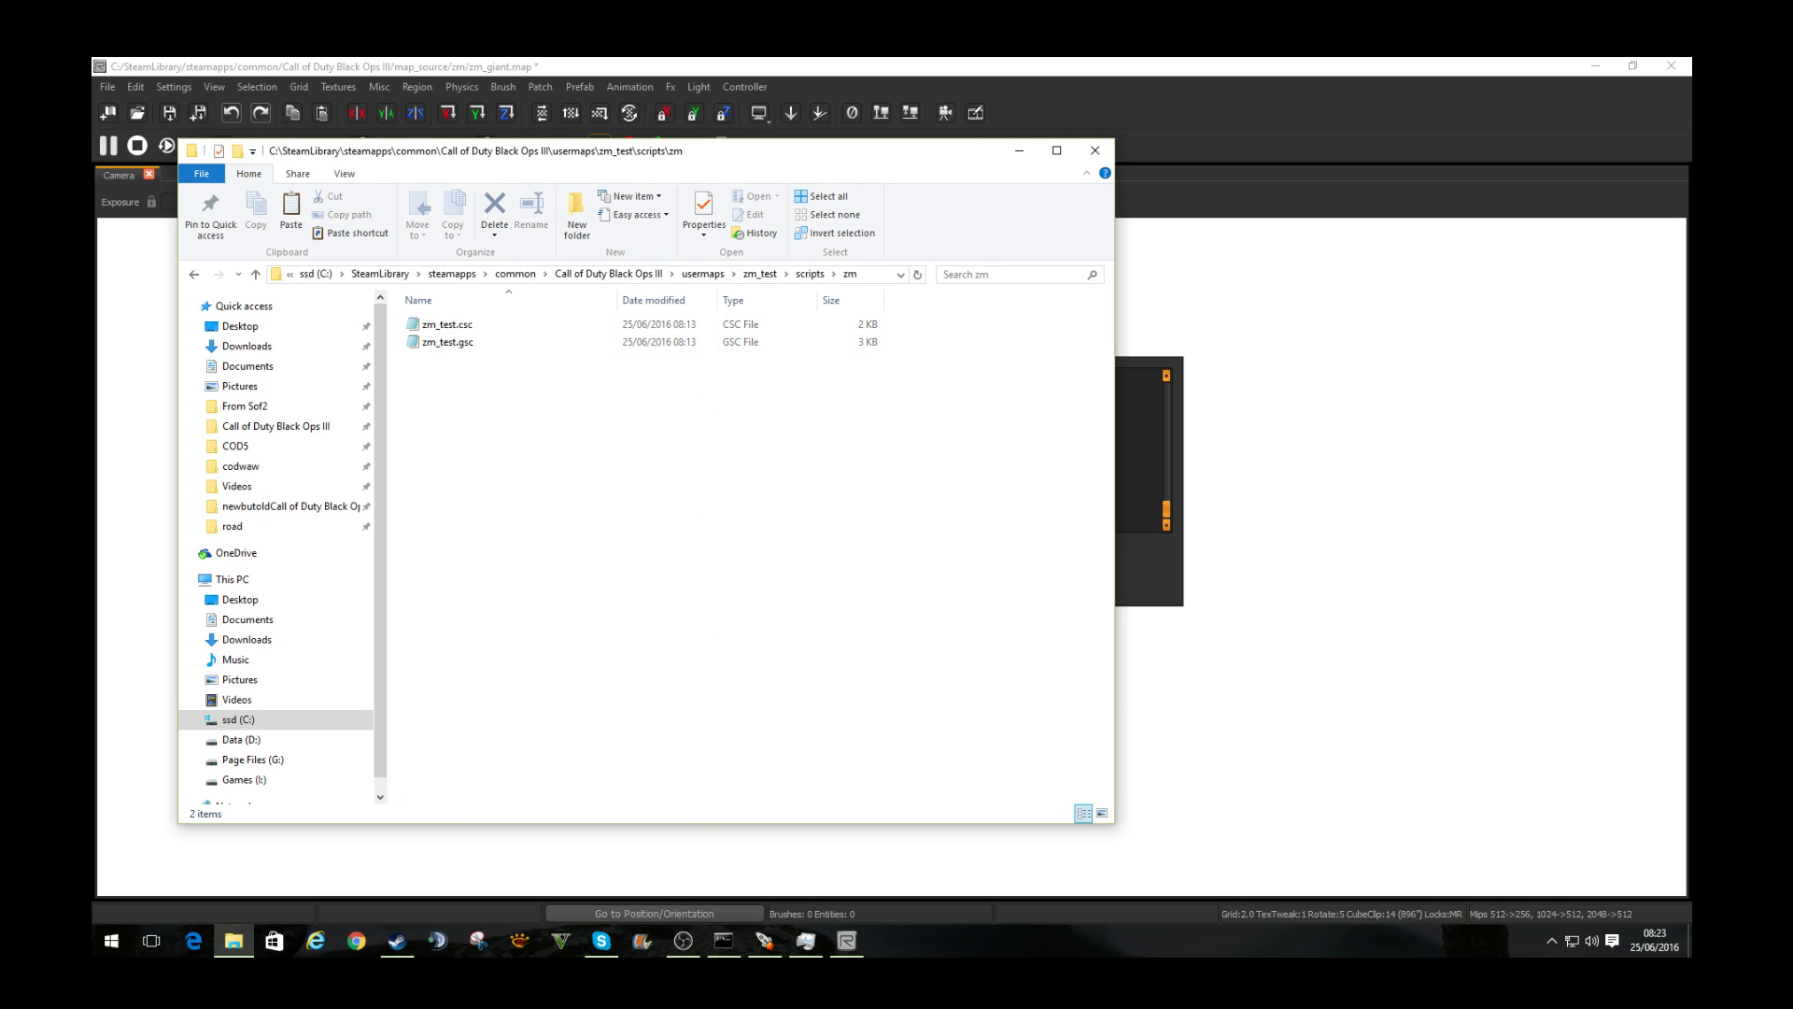
pyautogui.press('Down')
pyautogui.press('Return')
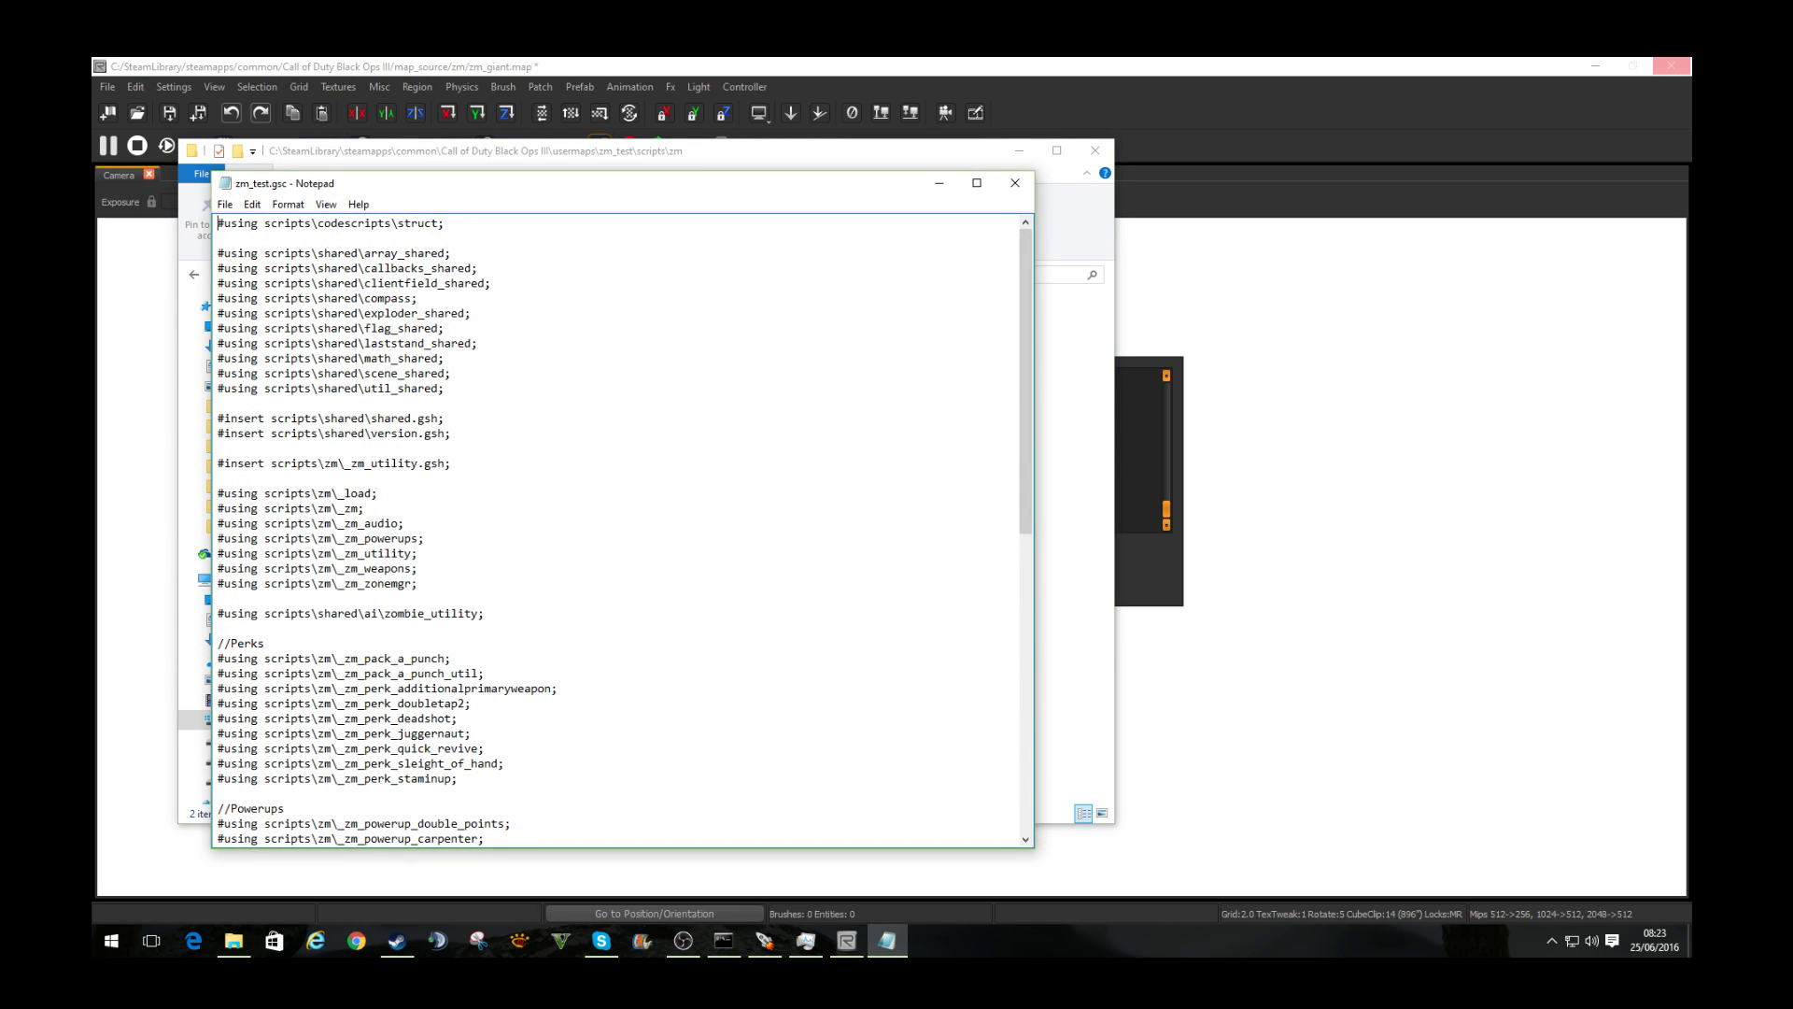
# Step: Read through the perk, powerup and trap includes and the main function of the zm_test.gsc script
pyautogui.scroll(-8, 621, 532)
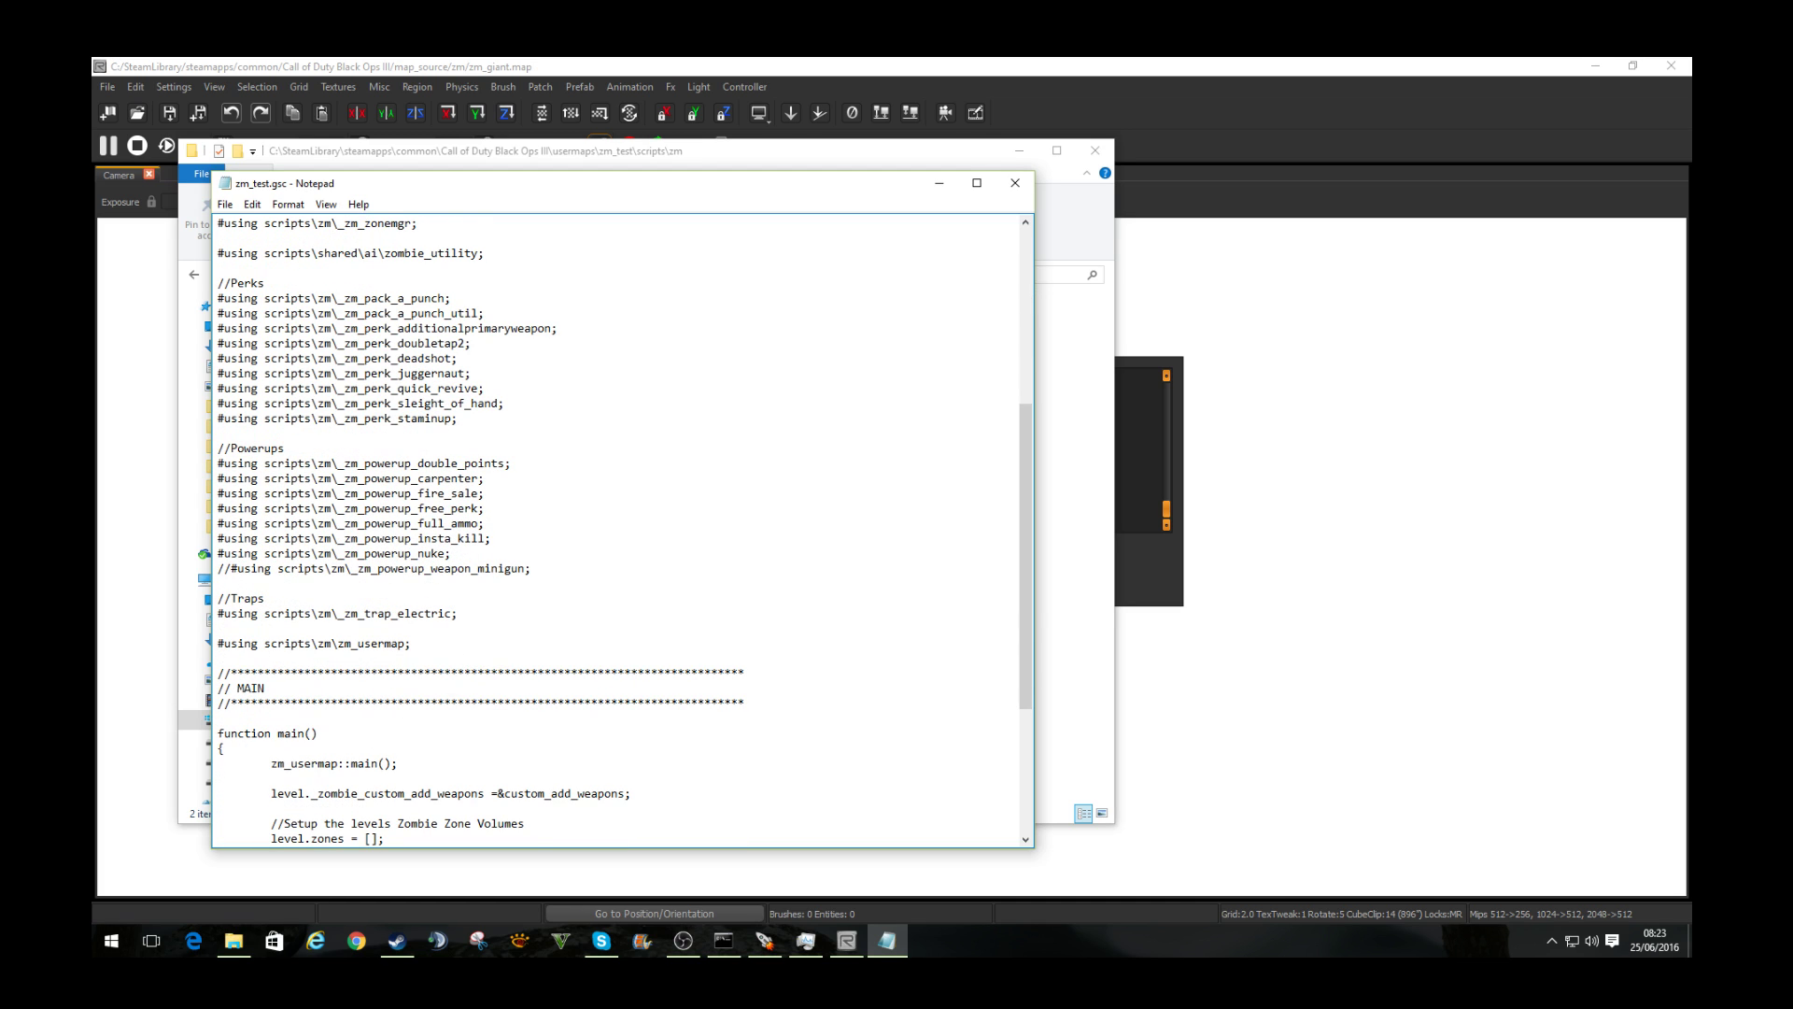
pyautogui.scroll(-6, 622, 532)
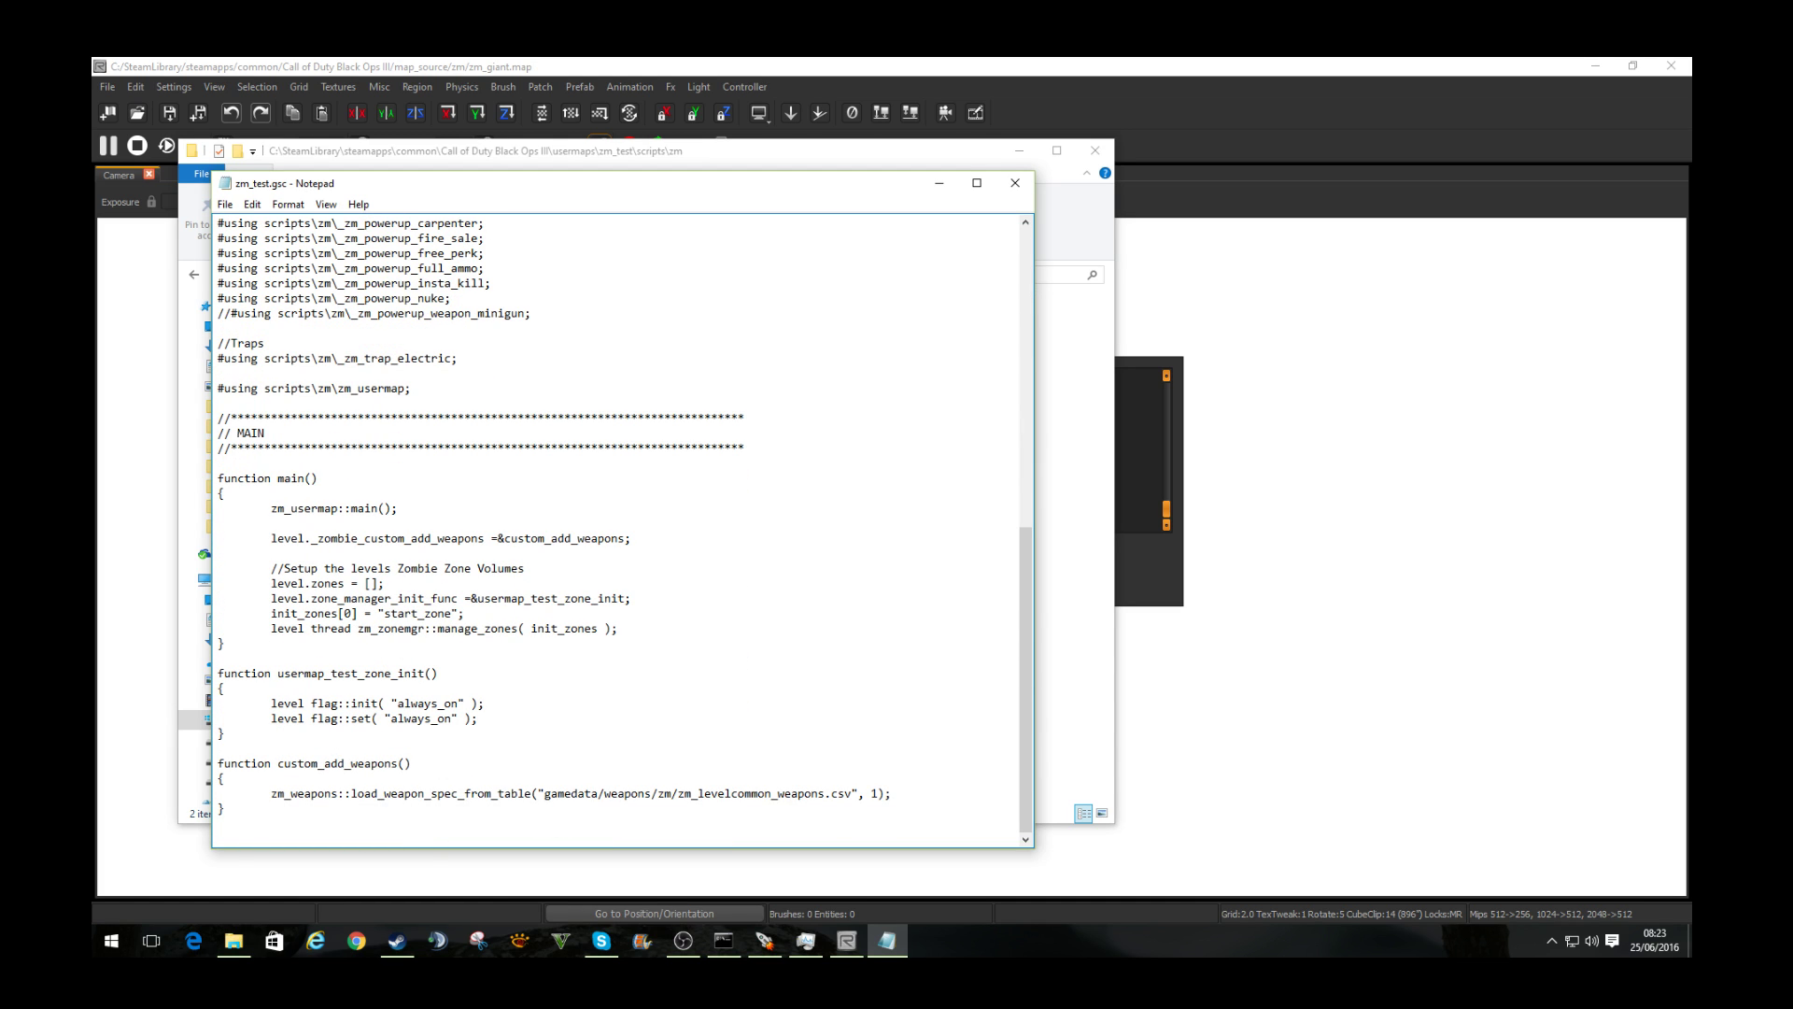
pyautogui.moveTo(1026, 679); pyautogui.dragTo(1025, 533)
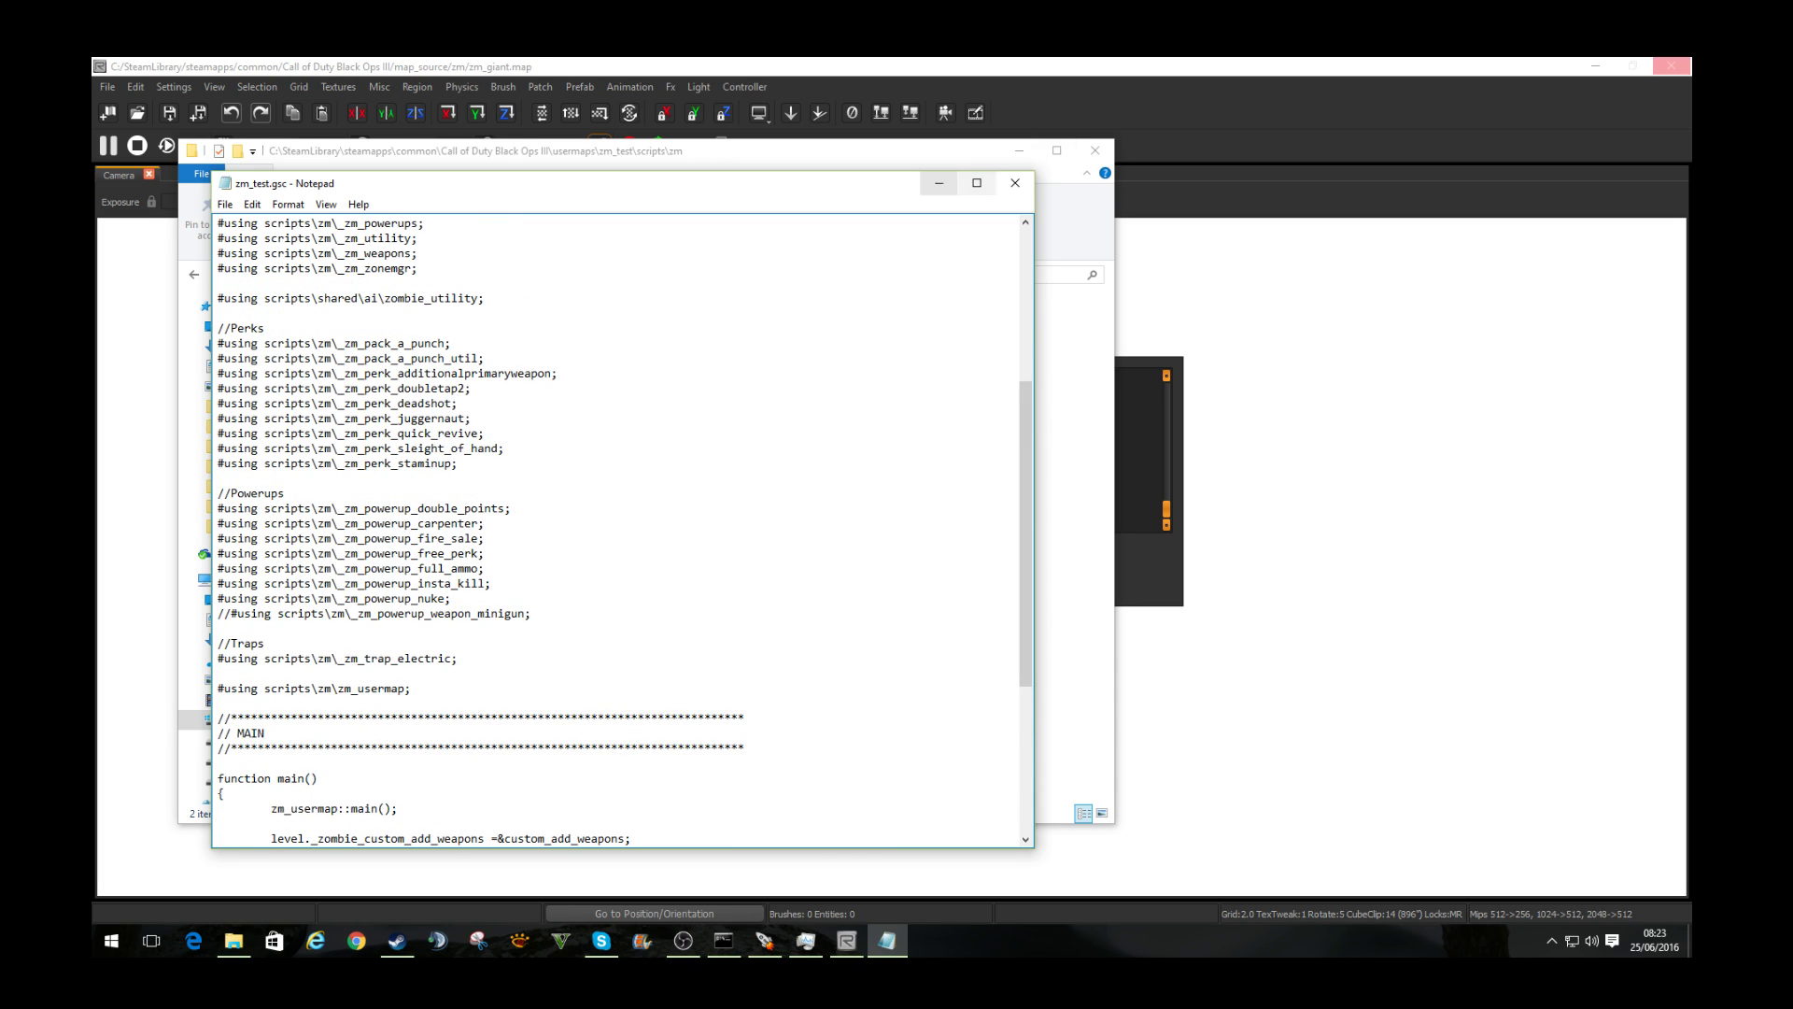
# Step: Minimise the script and folder windows to check the map's loading progress, and bring up Task Manager's CPU performance view
pyautogui.click(938, 183)
pyautogui.click(1018, 150)
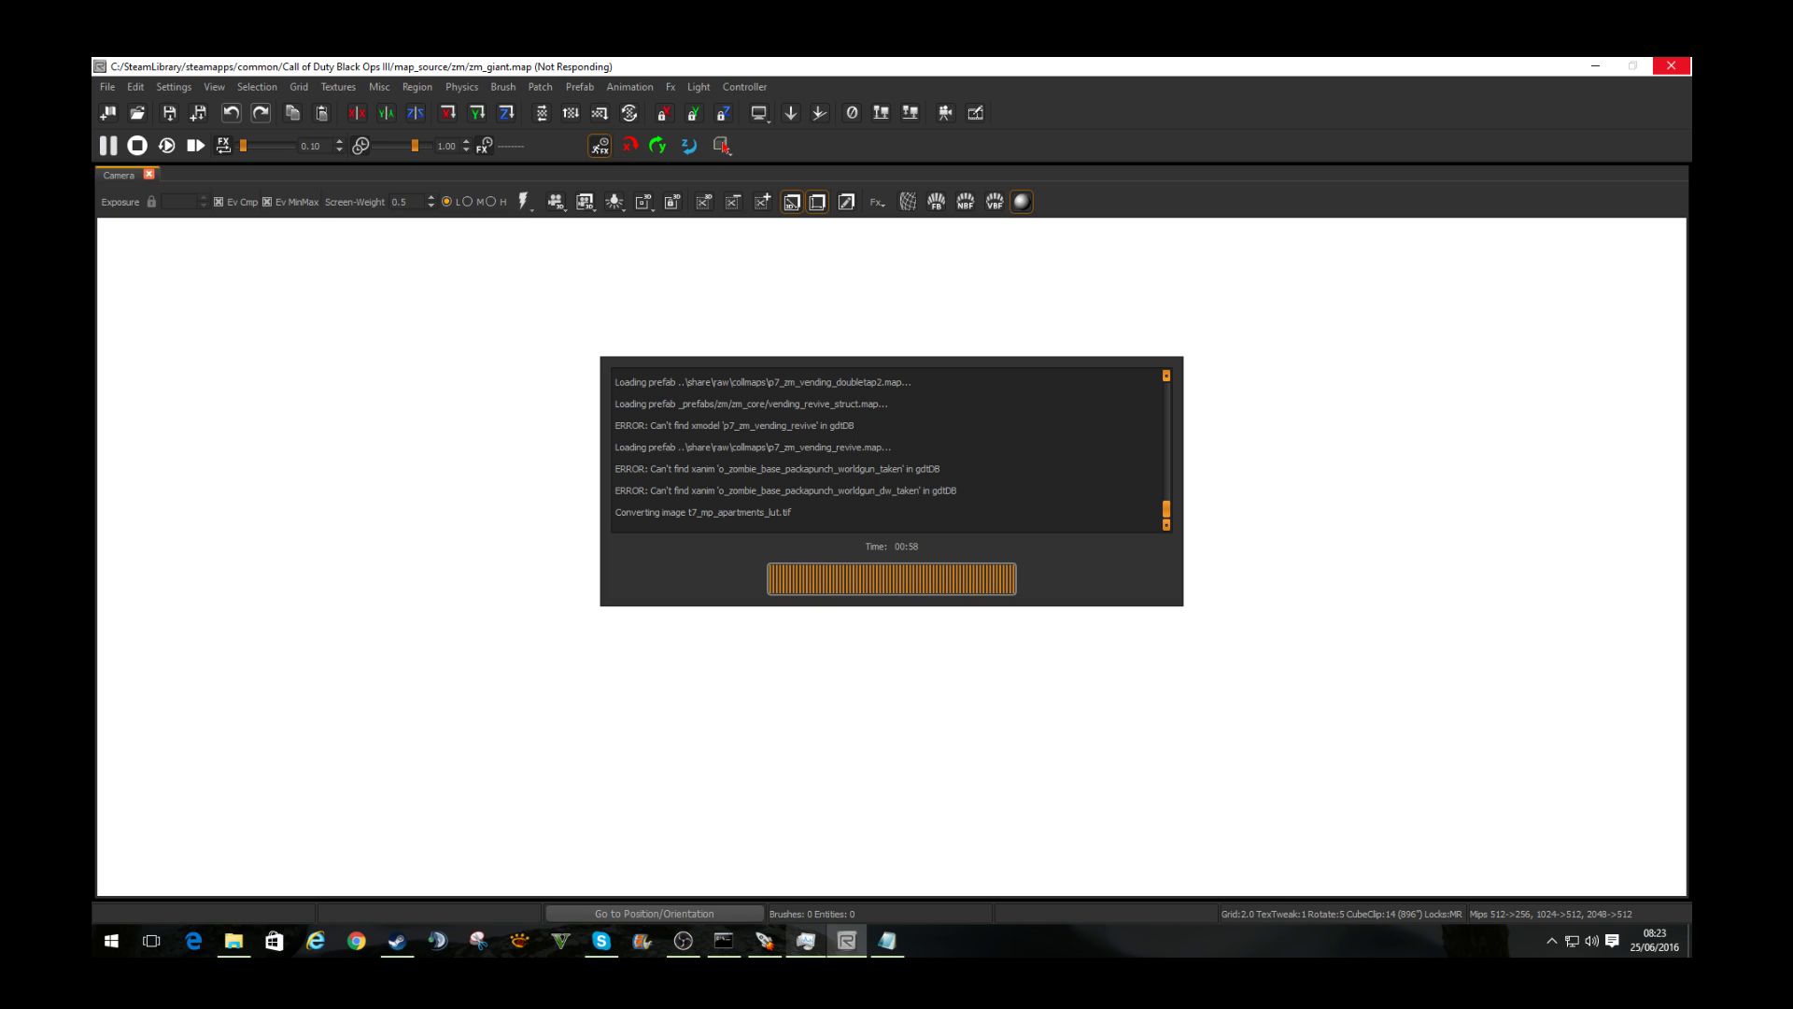
pyautogui.click(805, 941)
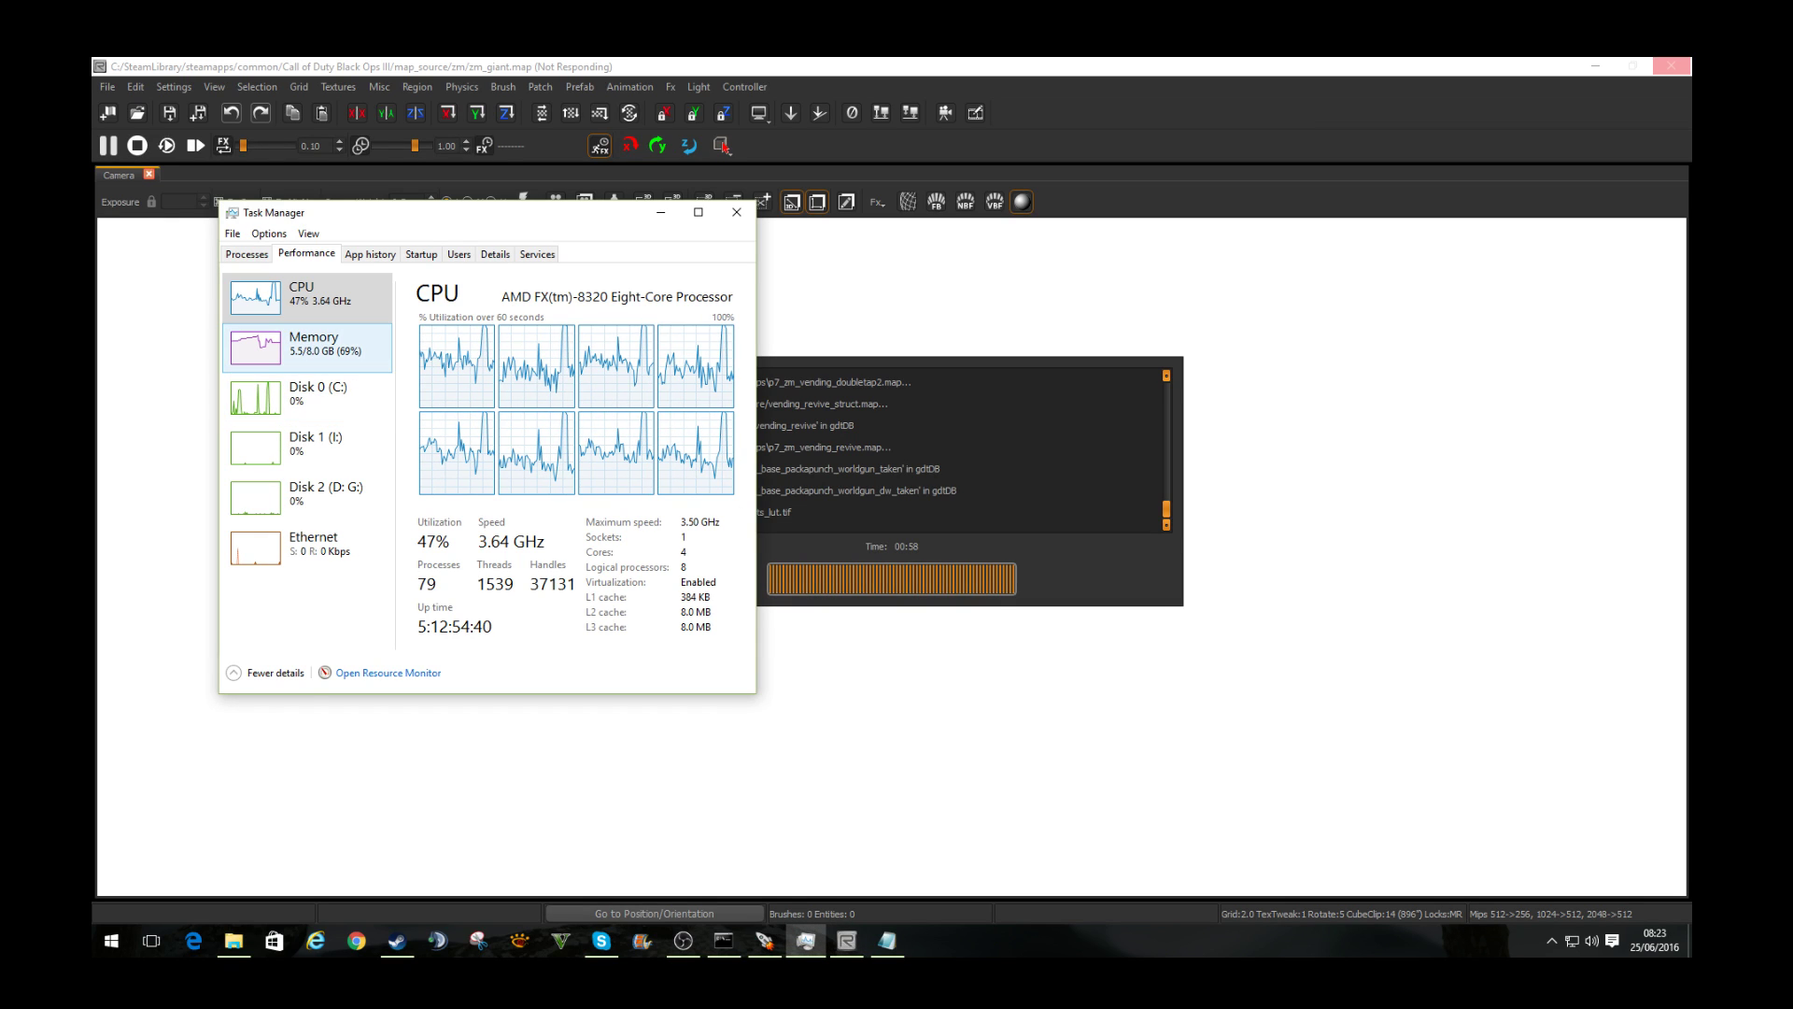